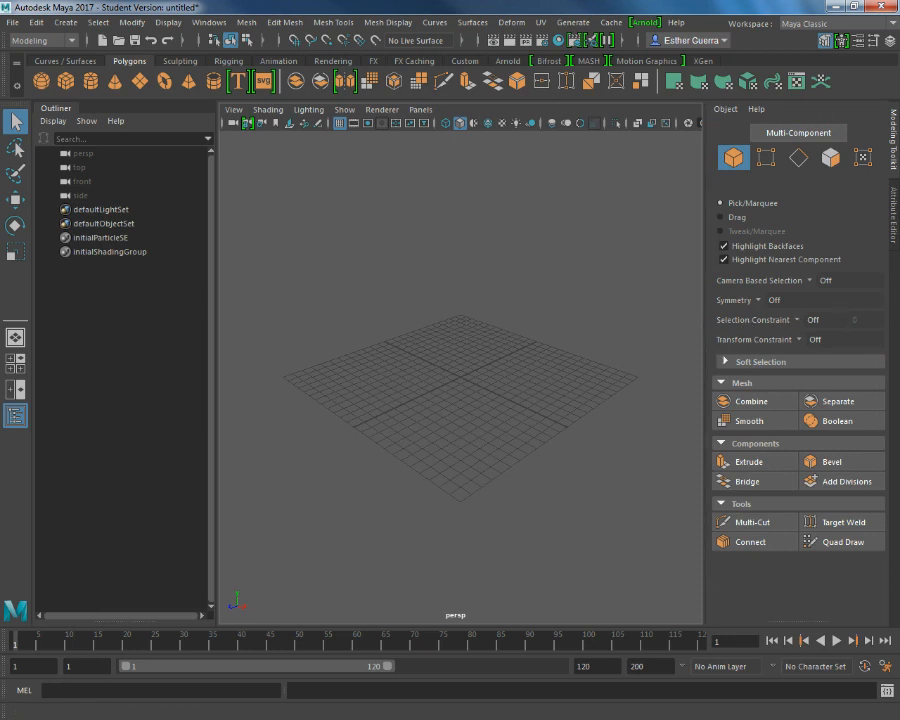
Hide the Modeling Toolkit sidebar to give the perspective view more room
click(823, 41)
click(823, 41)
click(824, 41)
click(862, 43)
click(862, 43)
click(862, 43)
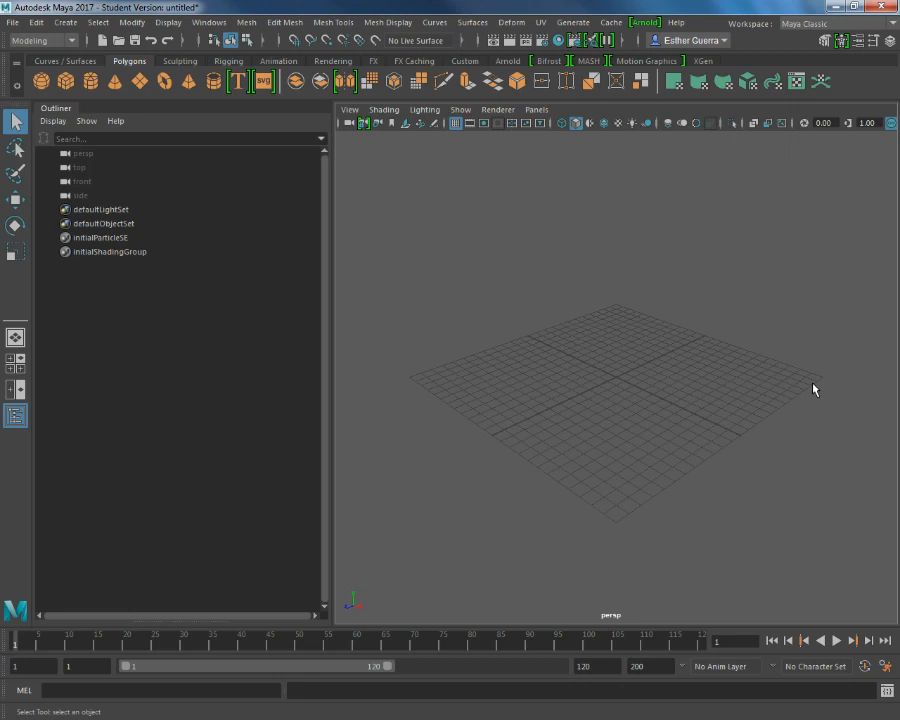
Create a polygon cube at the origin and scale it up uniformly to roughly five times its original size
scroll(775, 430, up, 6)
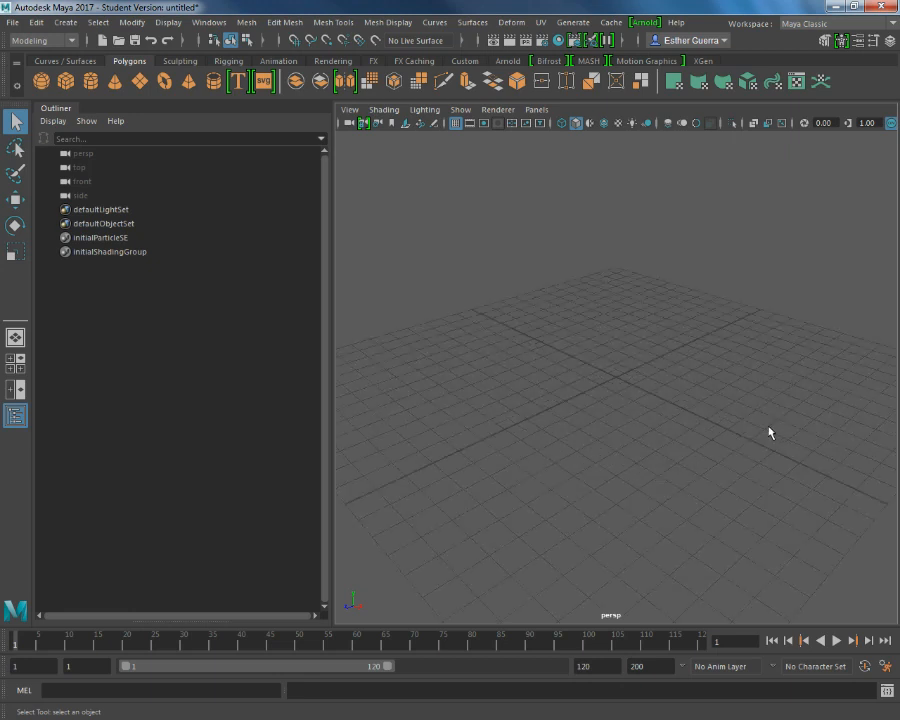
click(65, 22)
mouse_move(103, 87)
mouse_move(150, 72)
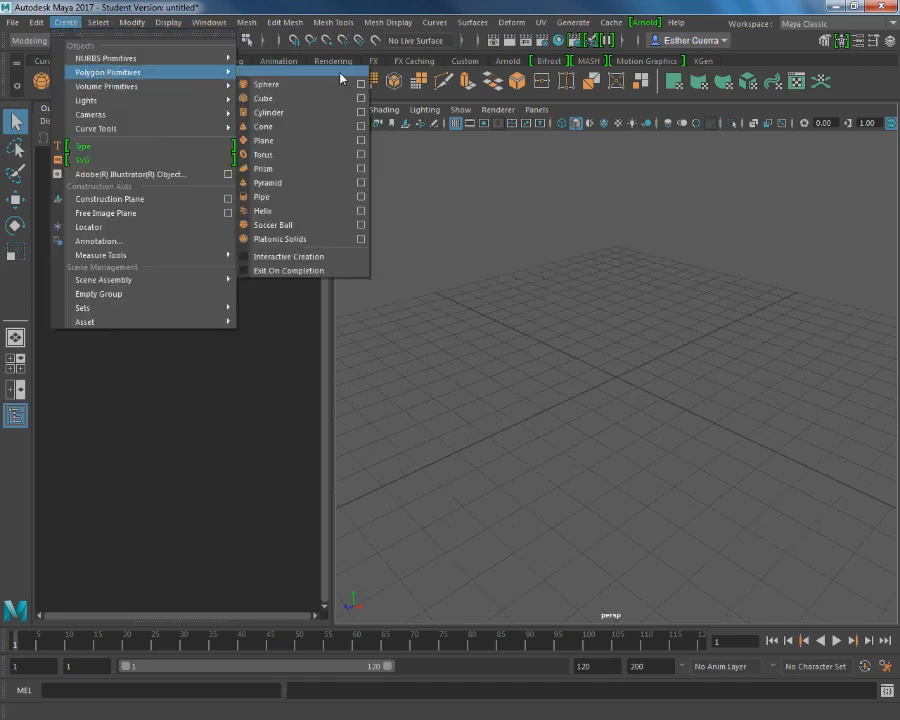
click(337, 97)
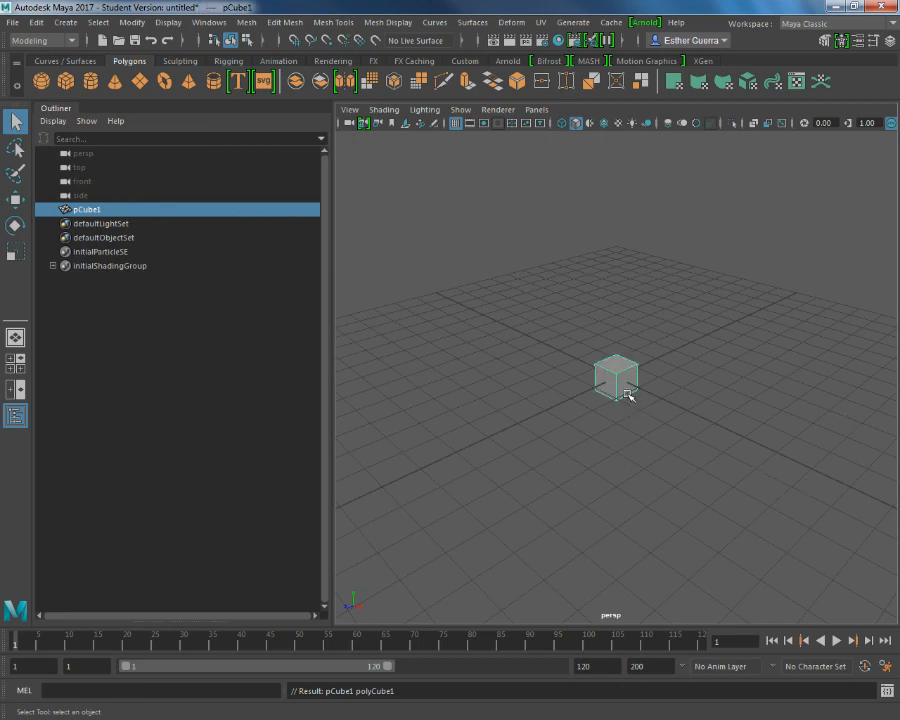
key(r)
drag(638, 382, 707, 374)
Raise the cube vertically by about 3.1 cm and snap its pivot down to the centre of its base
key(w)
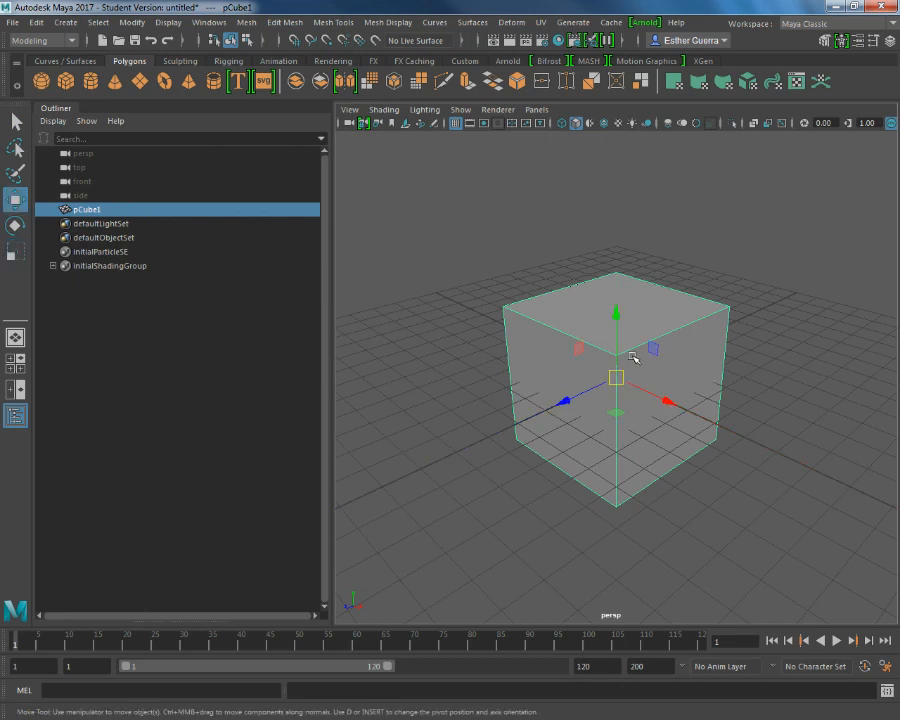
drag(614, 310, 617, 218)
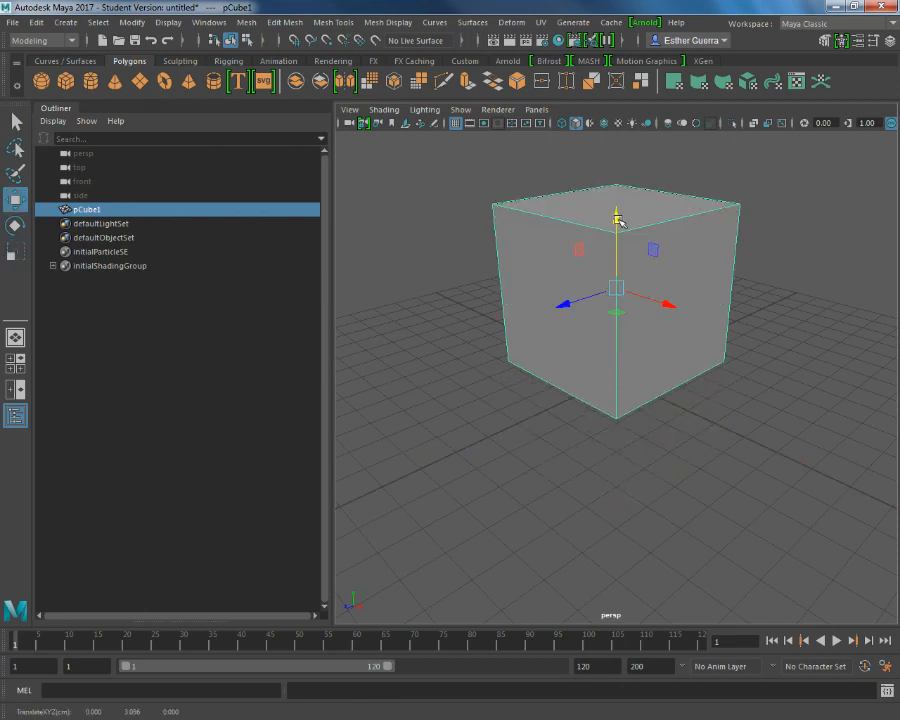
key(d)
key(v)
drag(617, 220, 625, 452)
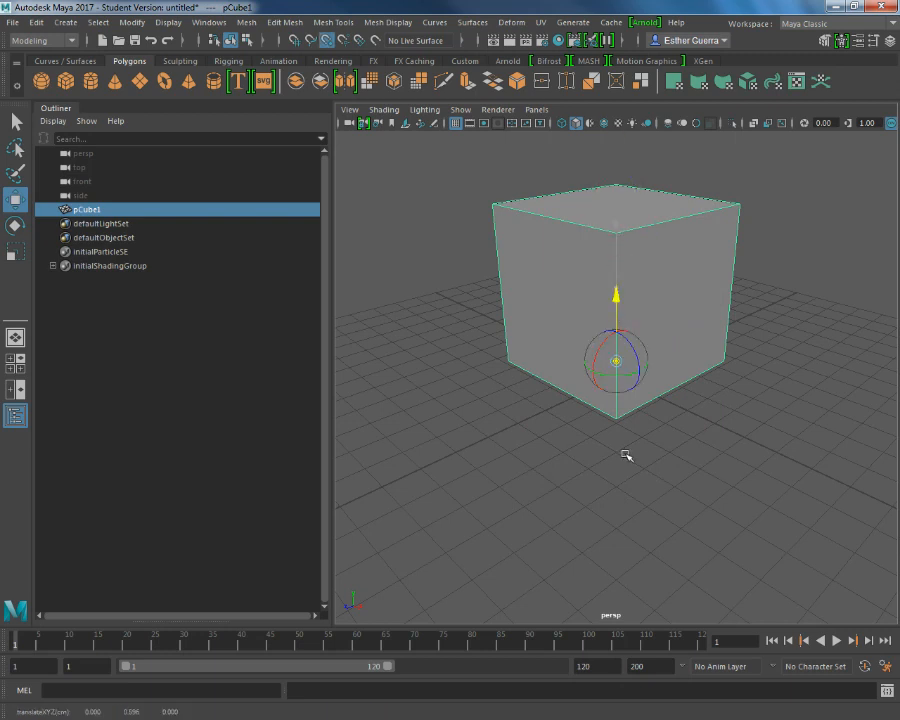
Reposition the cube vertically with snapping so its base pivot sits slightly above the centre of the grid
key(x)
drag(614, 294, 621, 420)
key(v)
drag(617, 331, 620, 412)
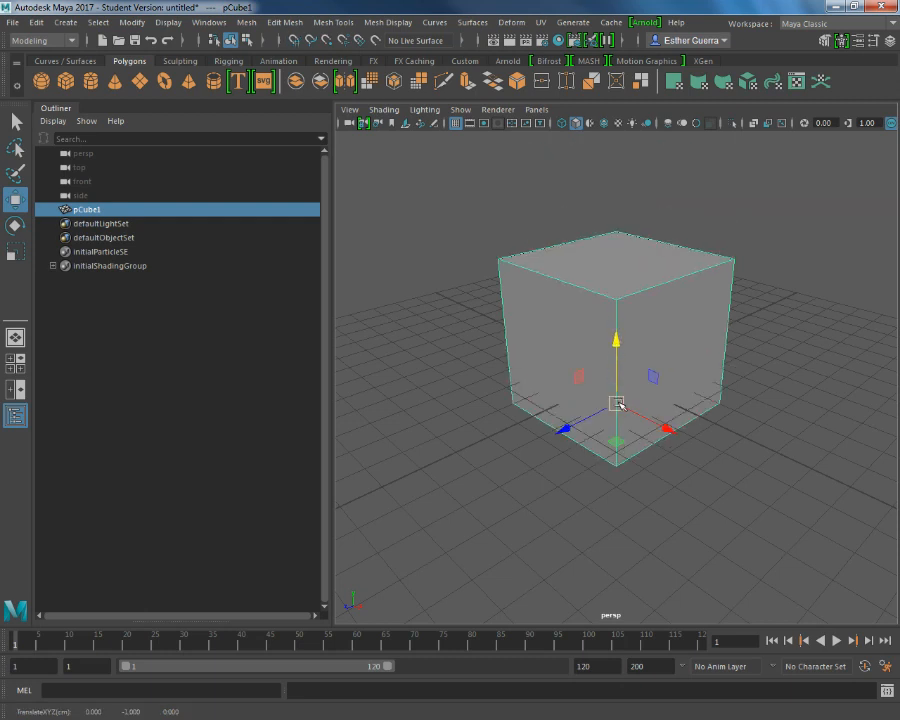
mouse_move(615, 346)
mouse_down()
mouse_move(619, 317)
mouse_move(623, 358)
mouse_up()
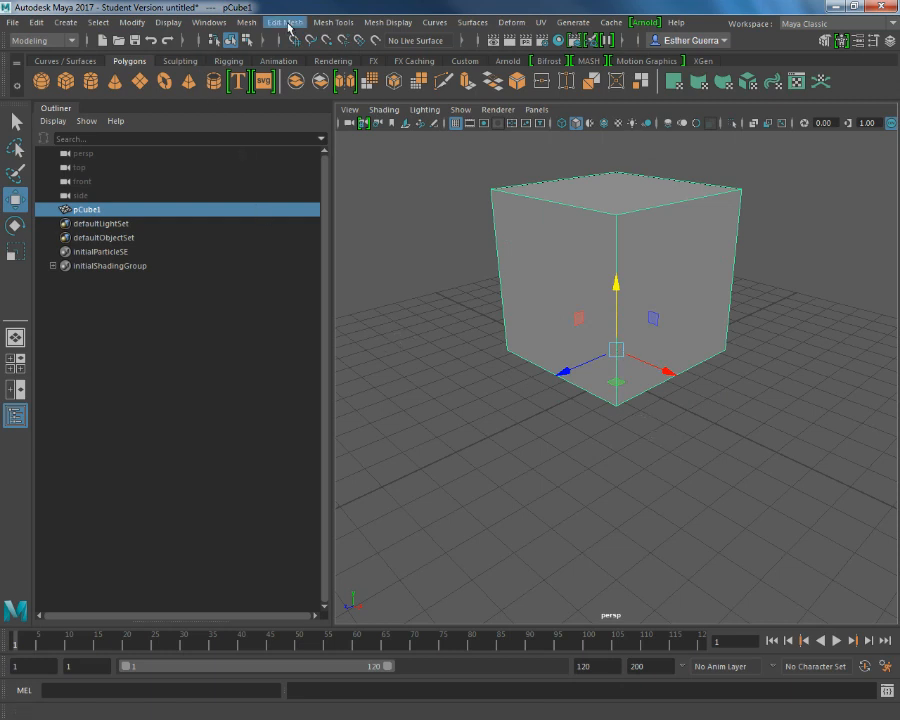
Narrow the Outliner and select only the cube's top face in face selection mode
right_click(685, 222)
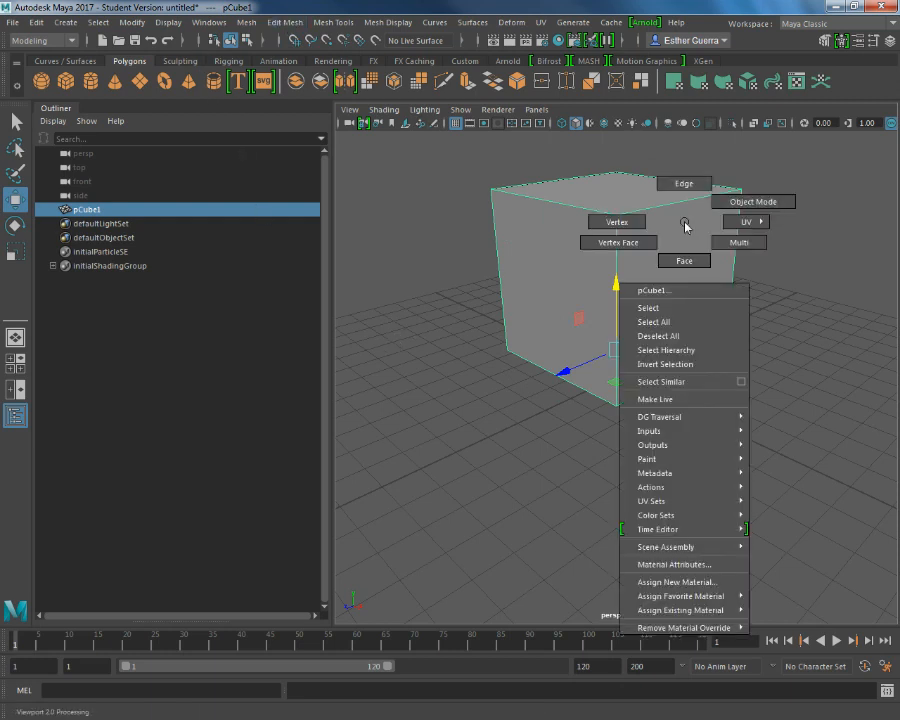
click(703, 254)
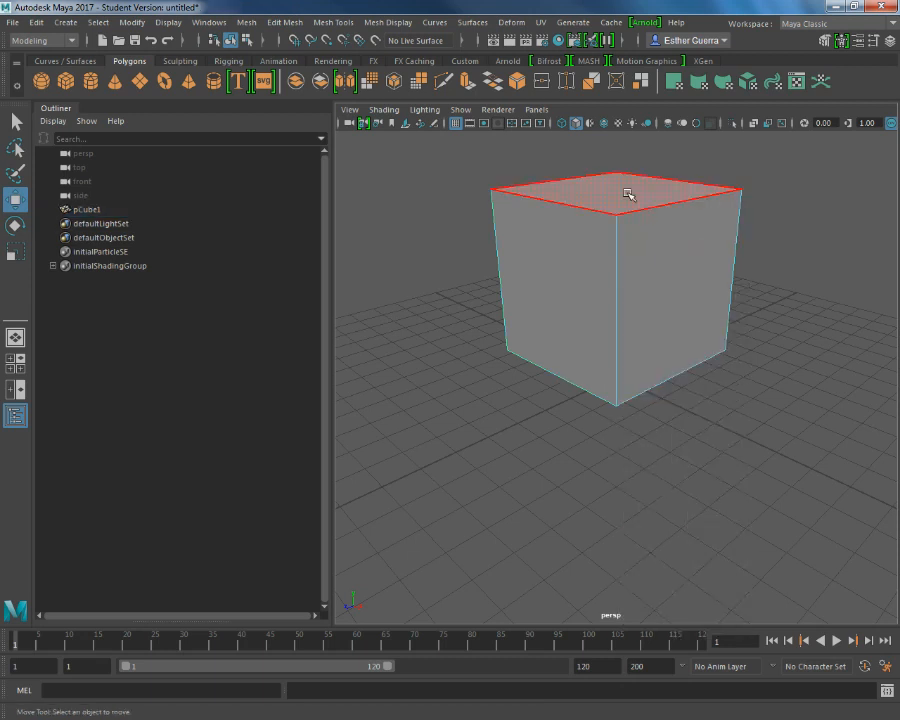
click(626, 194)
shift+click(691, 271)
alt+drag(699, 215, 362, 372)
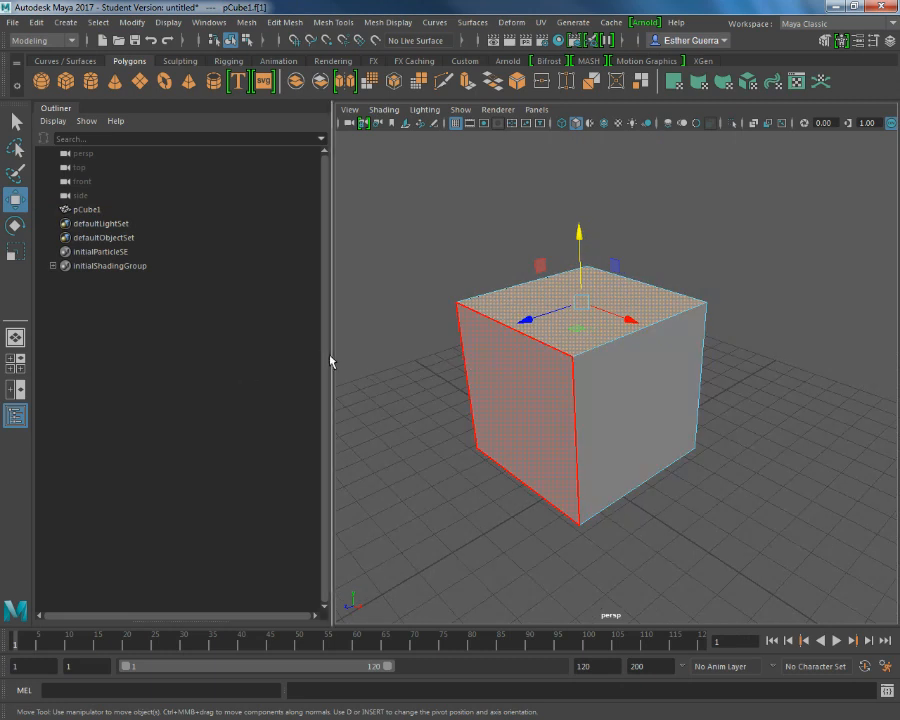
click(336, 373)
drag(332, 372, 201, 407)
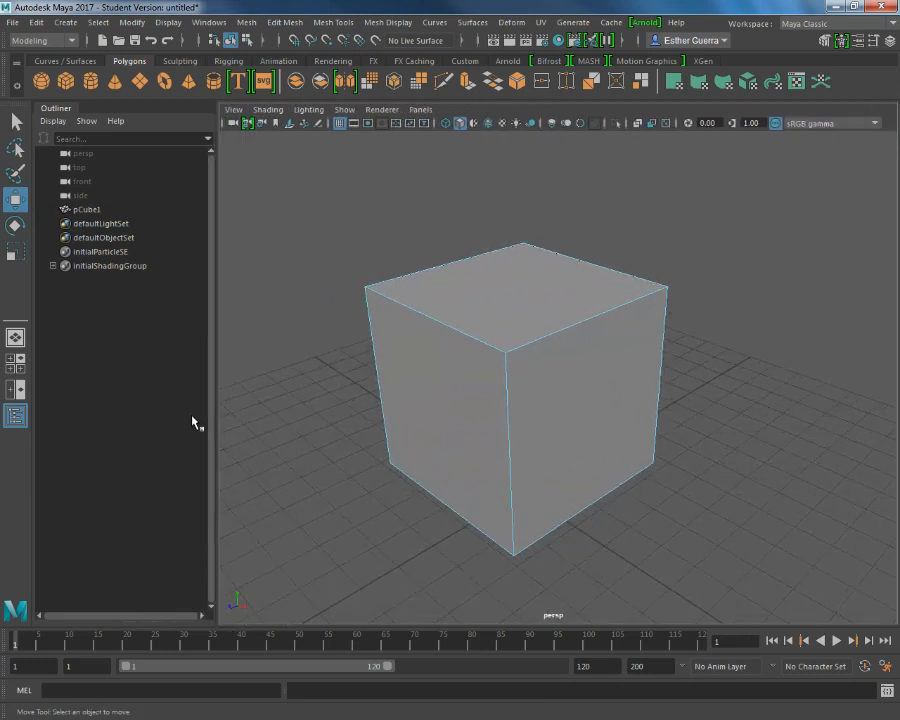
click(524, 318)
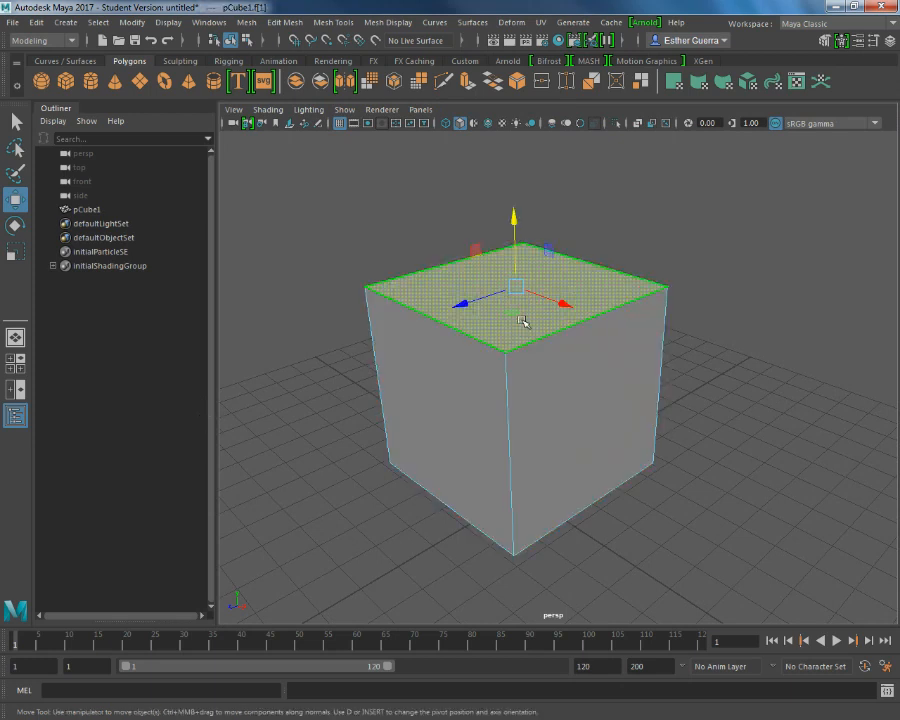
Bevel the top face with a fractional offset, width 0.5, 1 segment, depth 1 and chamfer on
click(247, 22)
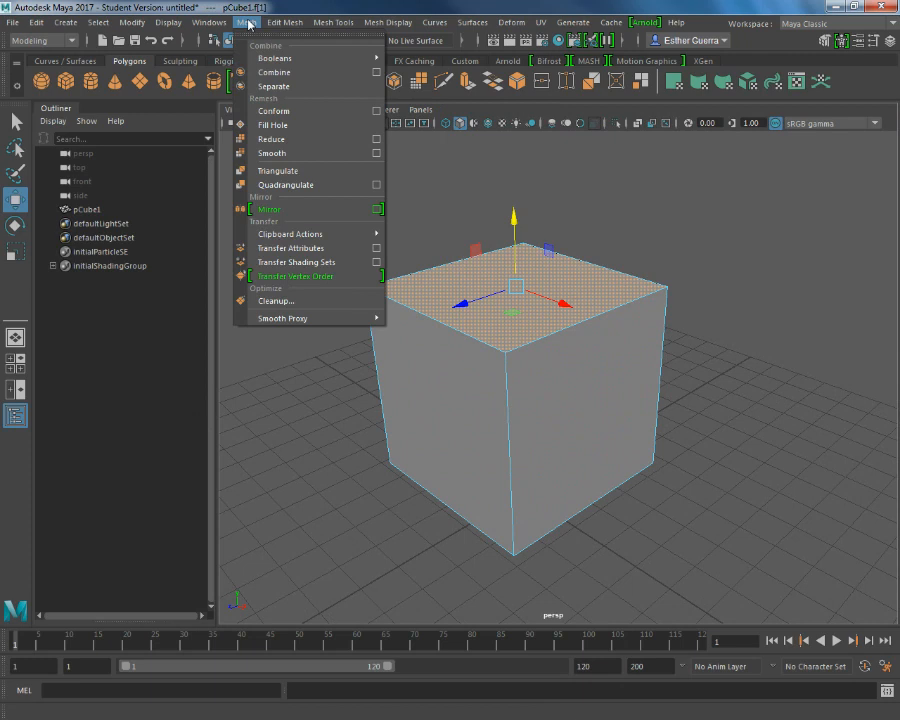
mouse_move(286, 22)
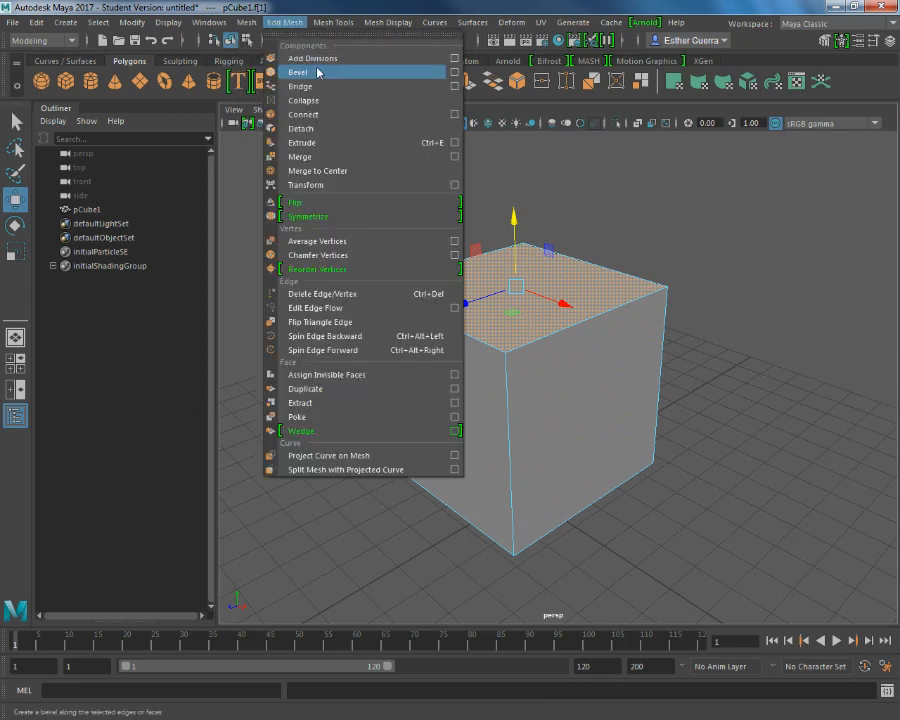
click(456, 75)
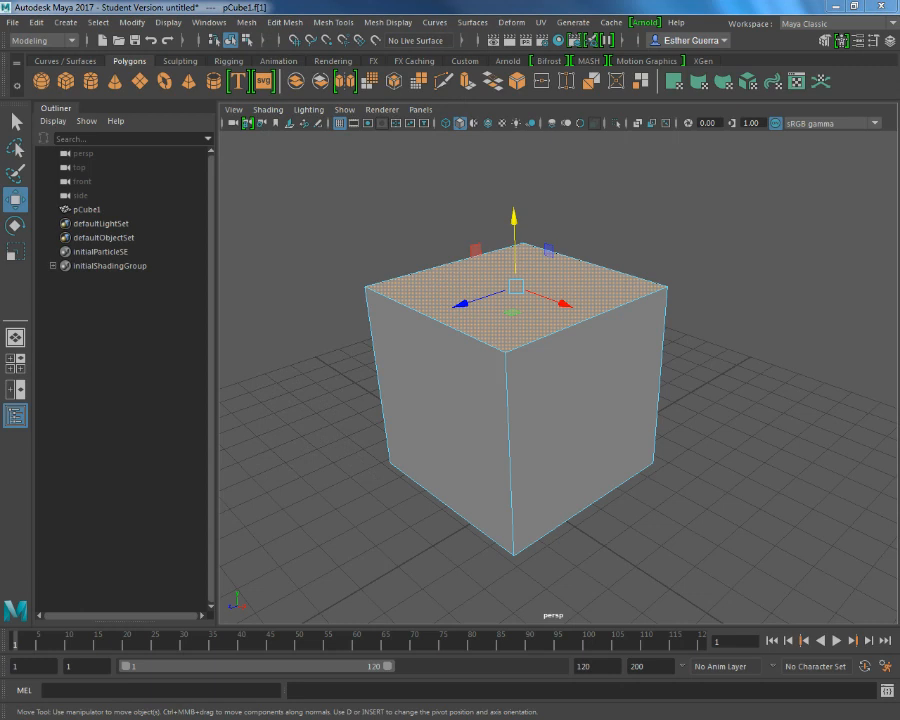
drag(141, 201, 175, 153)
drag(441, 368, 436, 427)
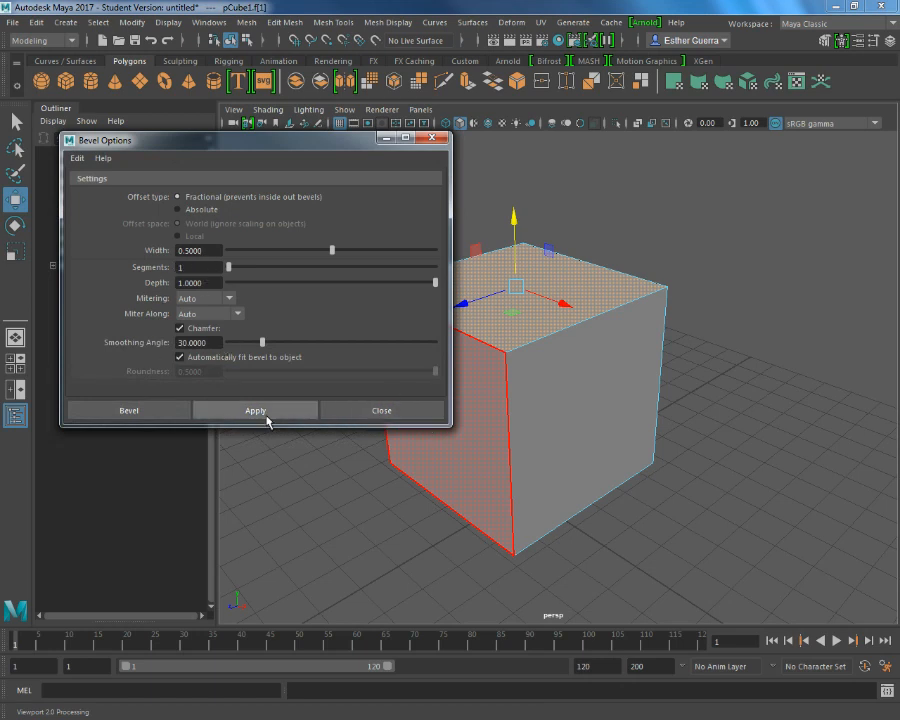
click(138, 416)
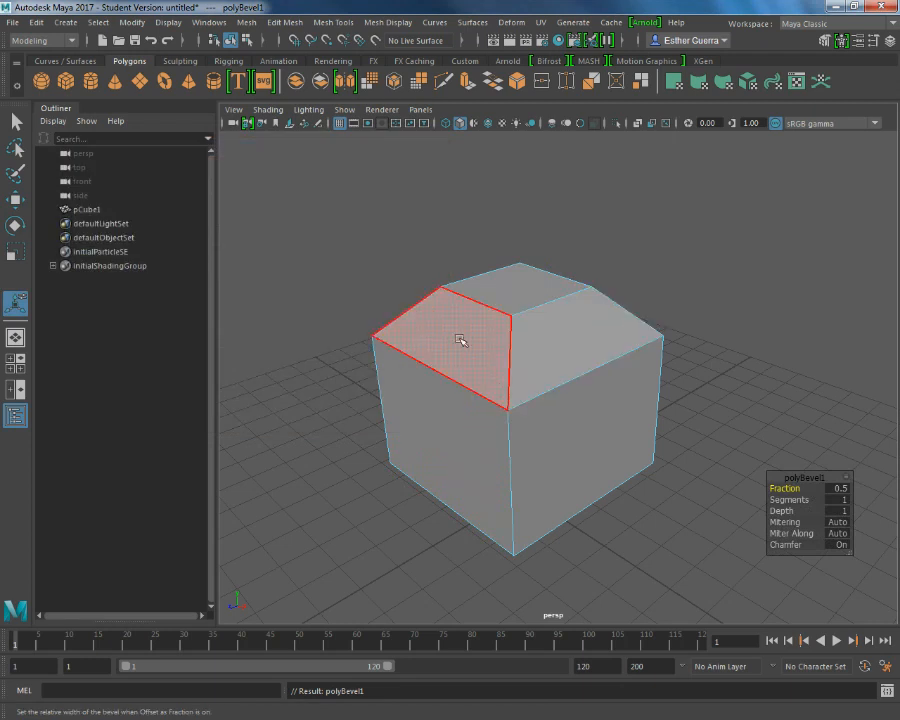
Select all four sloped faces that surround the small top face of the cube
alt+drag(659, 346, 566, 333)
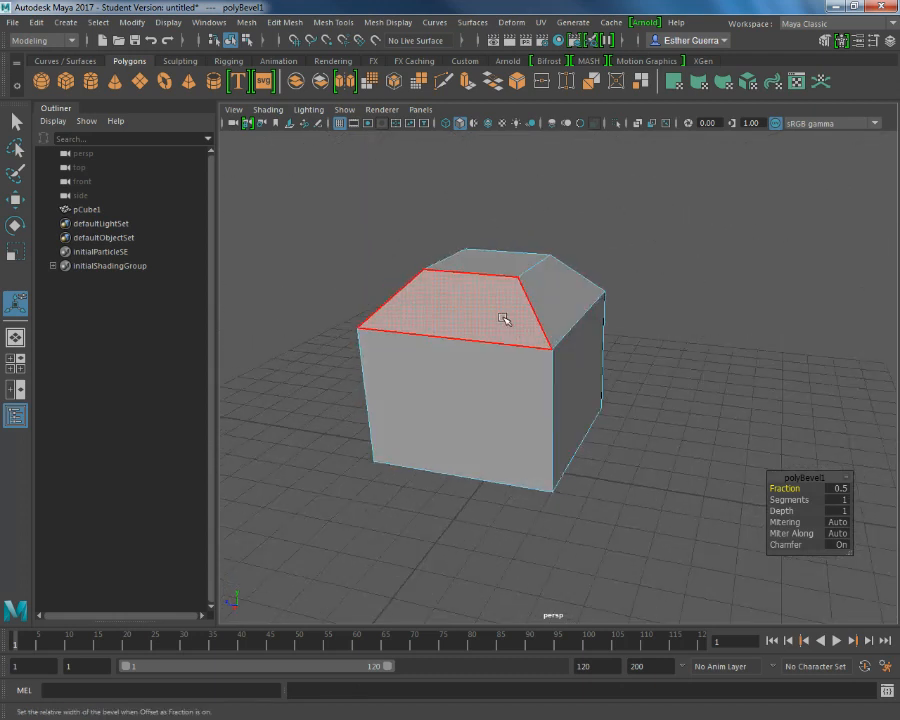
click(500, 318)
shift+click(605, 299)
alt+drag(609, 299, 376, 333)
click(585, 335)
alt+drag(689, 313, 591, 302)
shift+click(665, 311)
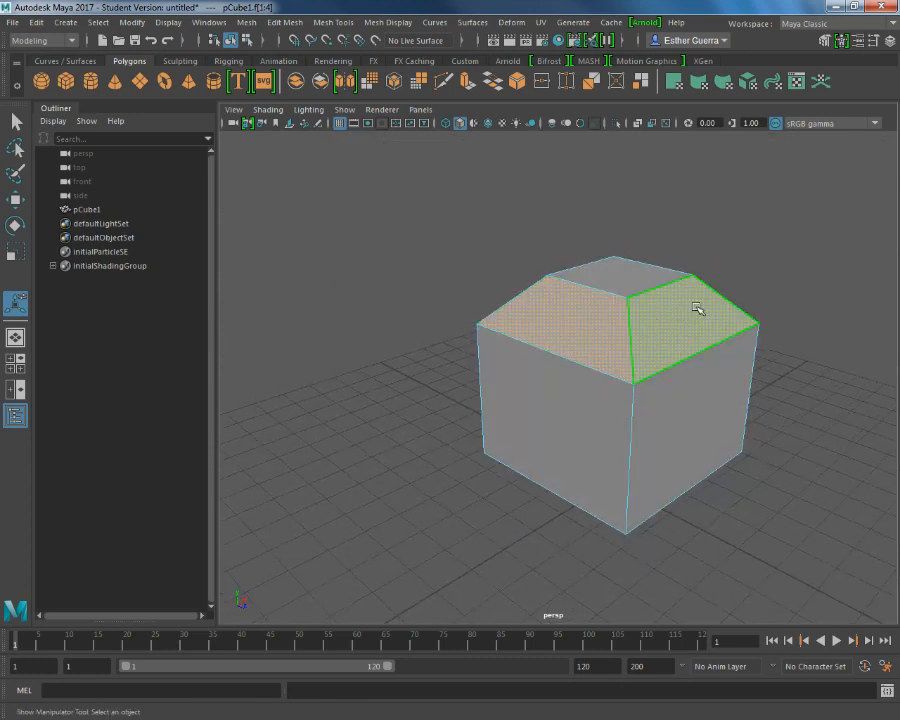
alt+drag(692, 318, 581, 329)
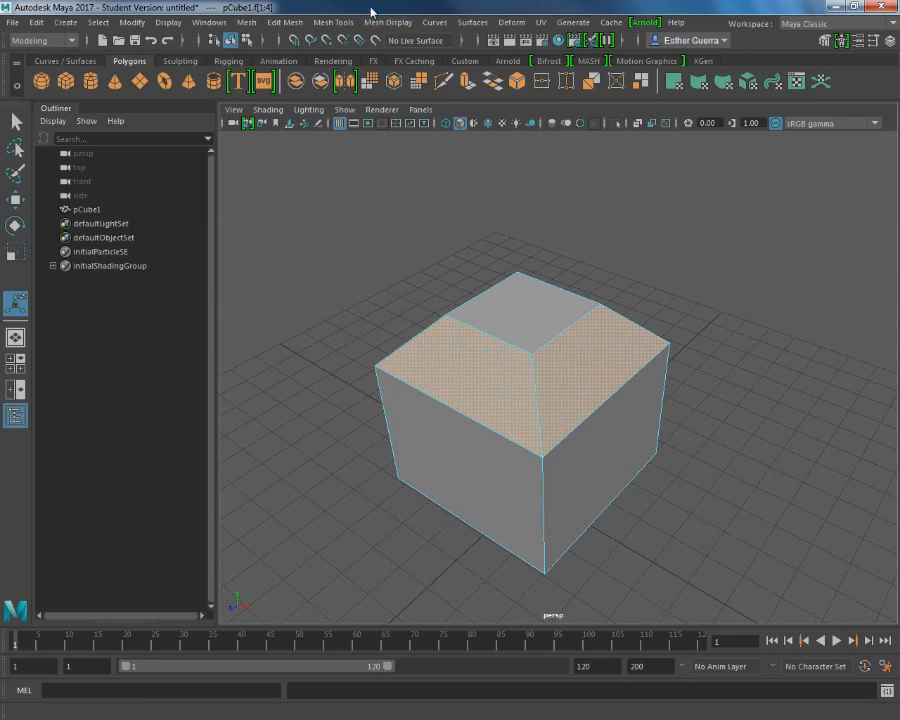
Bevel the four selected sloped faces and set the bevel's segments to 2
click(333, 22)
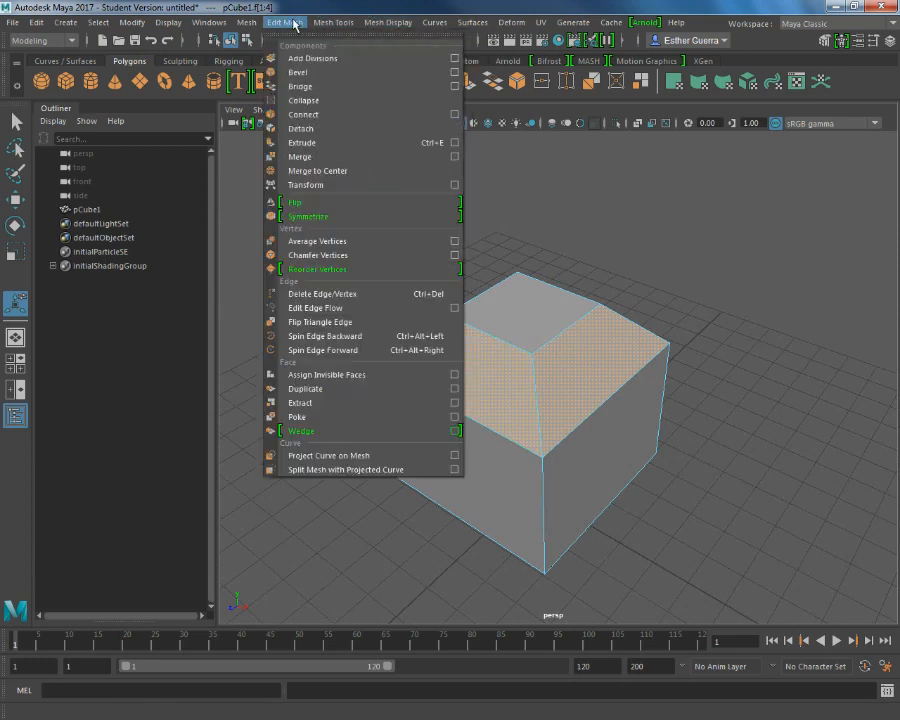
click(318, 74)
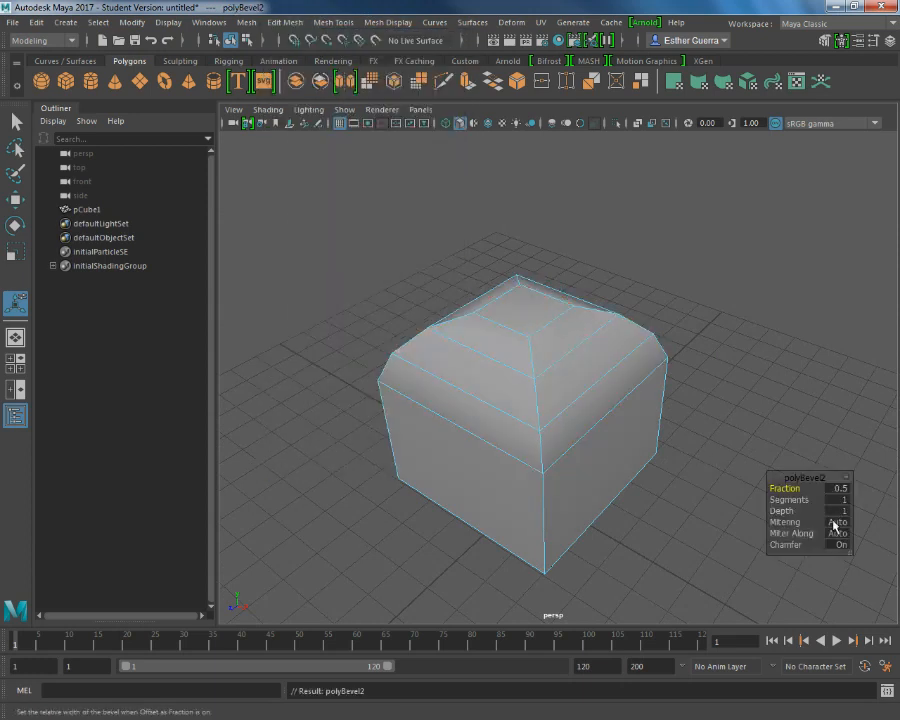
drag(813, 477, 786, 377)
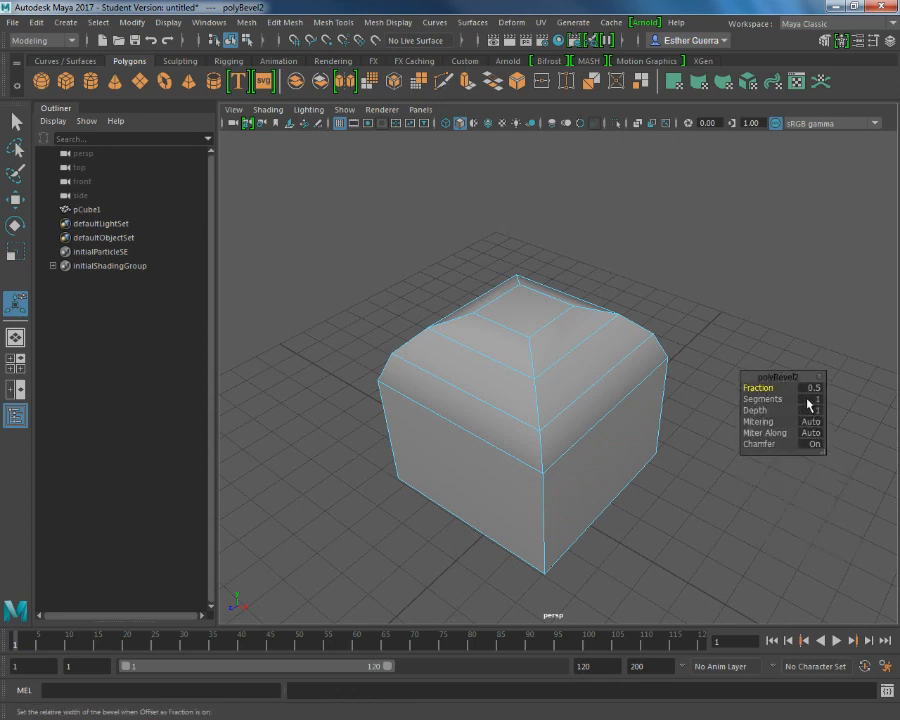
click(811, 400)
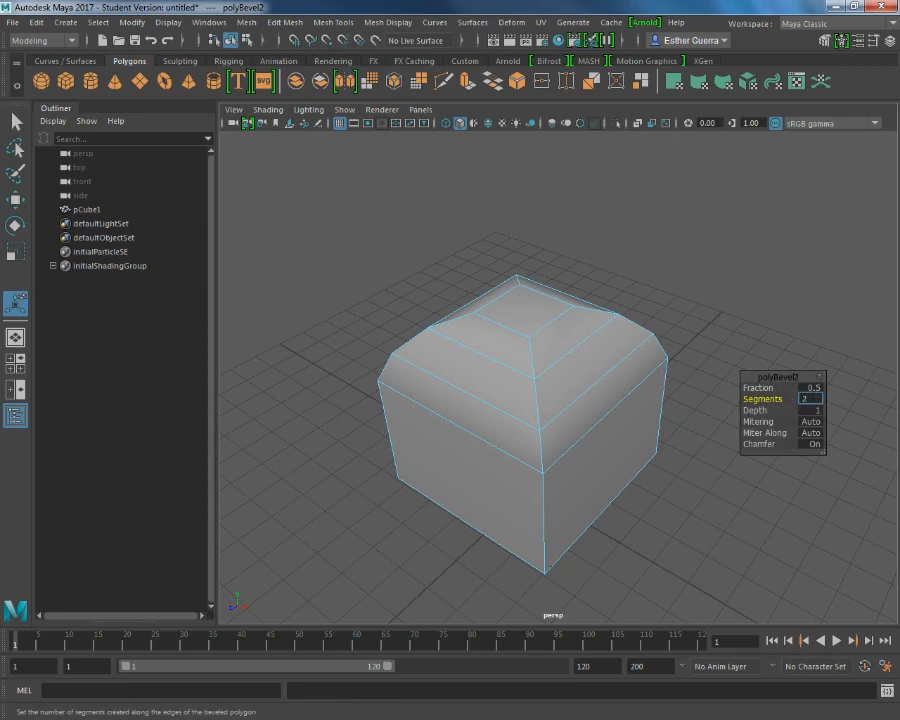
key(Return)
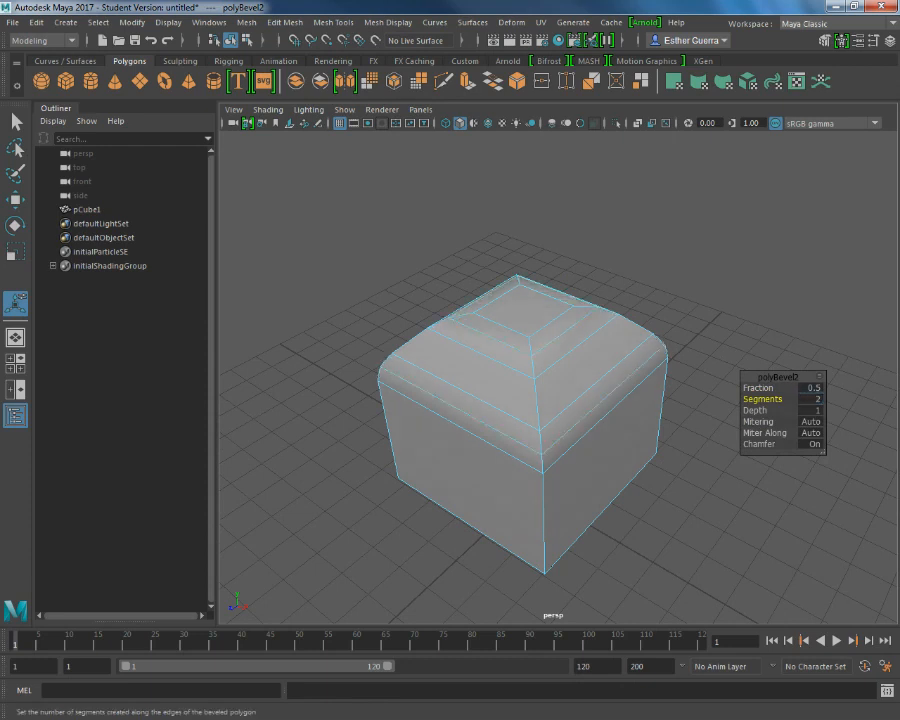
Set the second bevel's depth to 1.5 and its fraction to 1
click(812, 410)
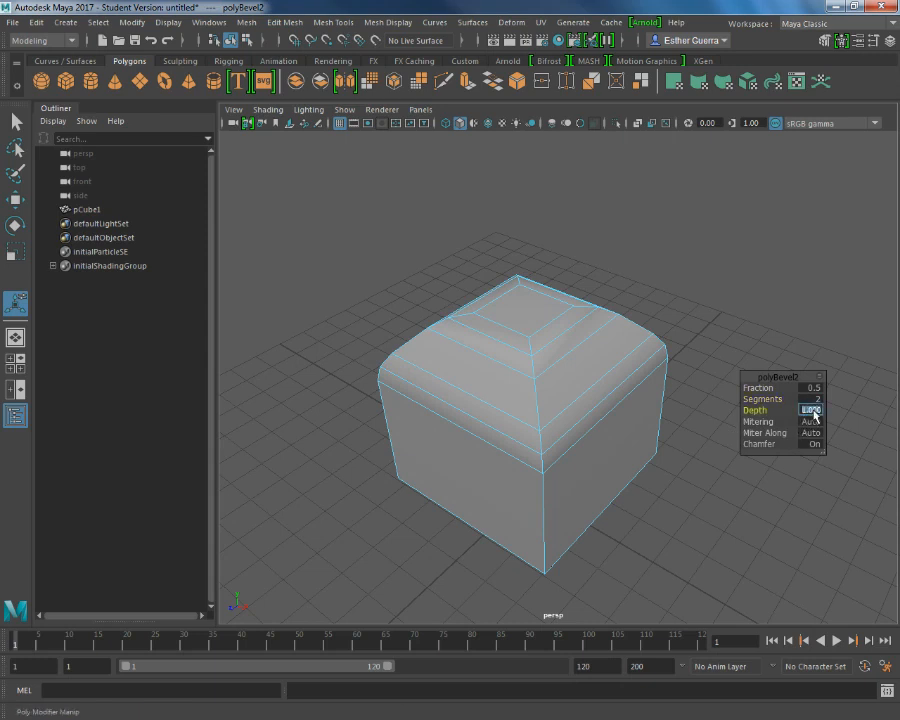
text(1.5)
key(Return)
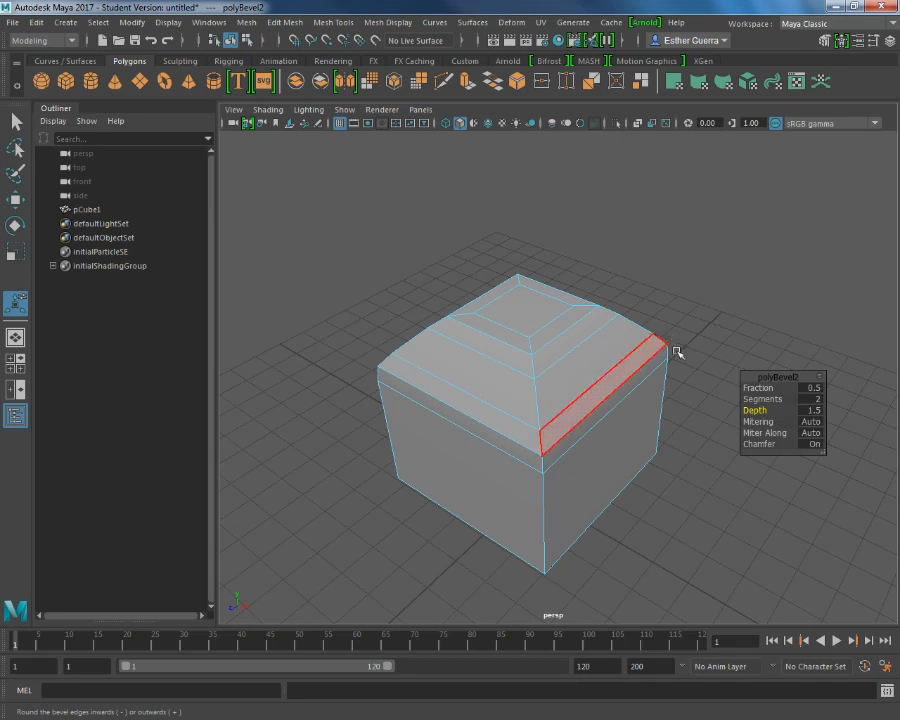
click(812, 388)
text(1)
key(Return)
Examine the beveled upper part of the cube from several sides
alt+drag(535, 352, 420, 277)
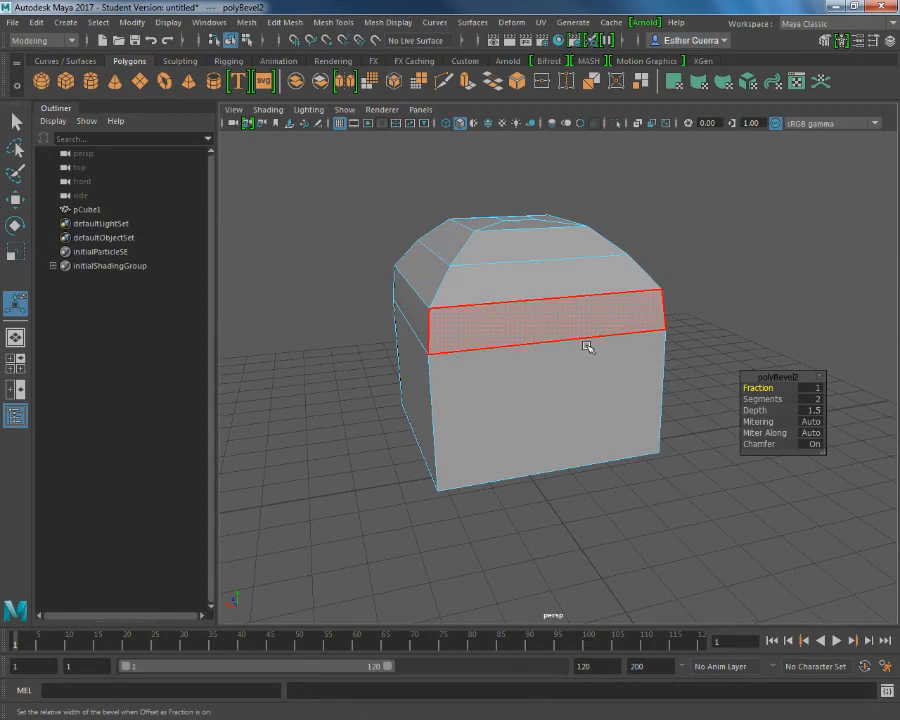
alt+drag(669, 307, 464, 282)
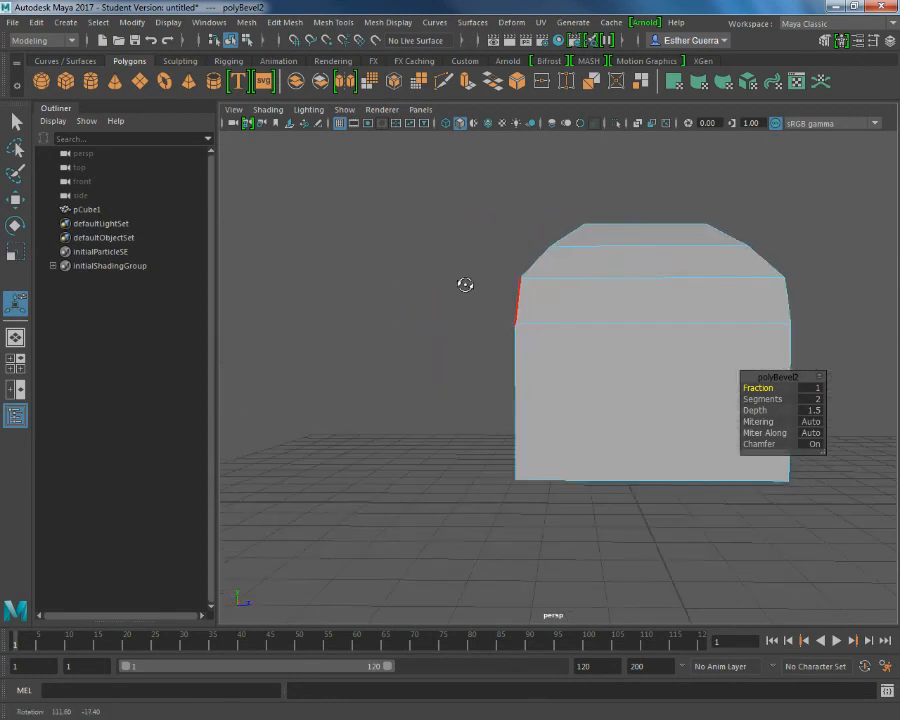
alt+drag(739, 296, 560, 305)
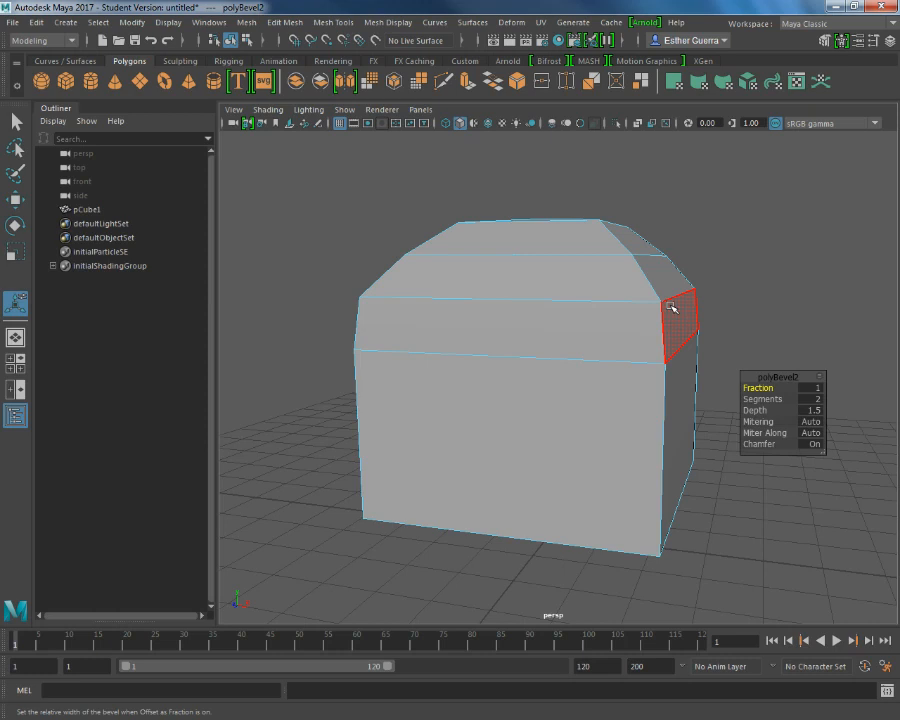
alt+drag(735, 301, 560, 307)
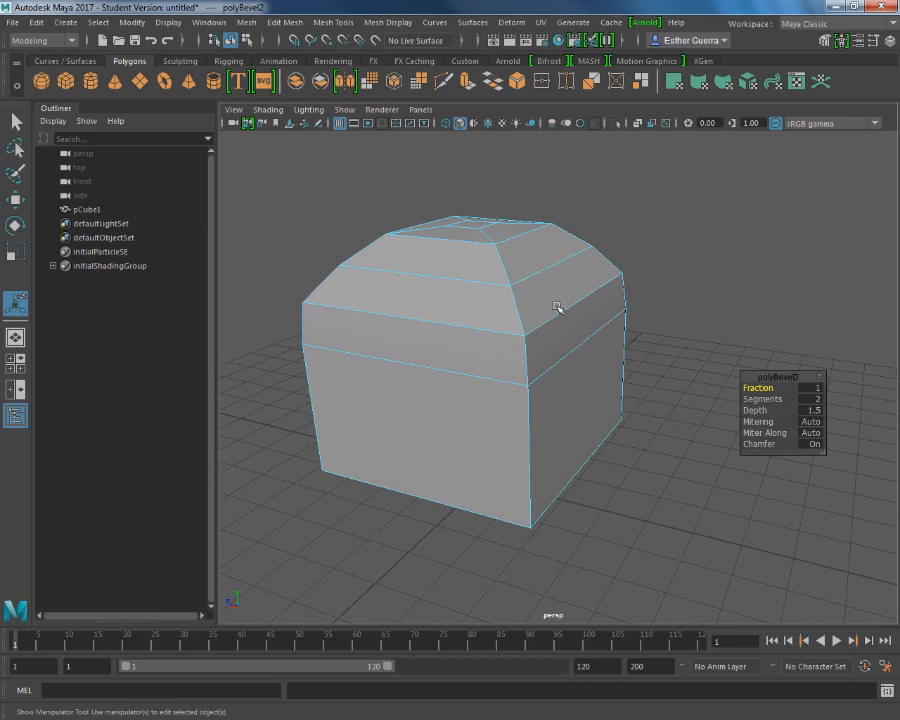
right_click(553, 302)
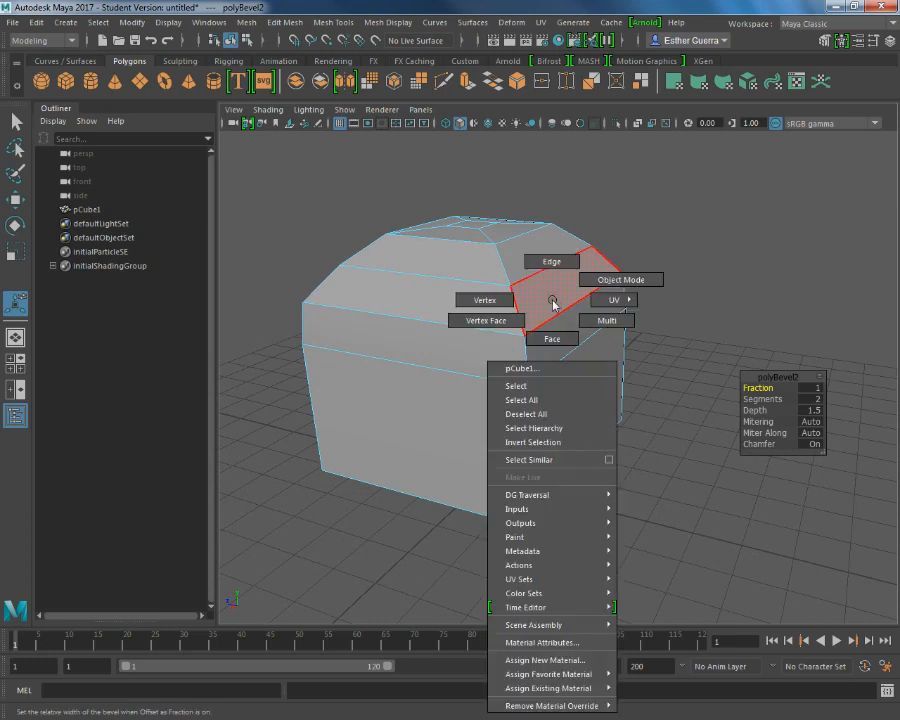
click(553, 298)
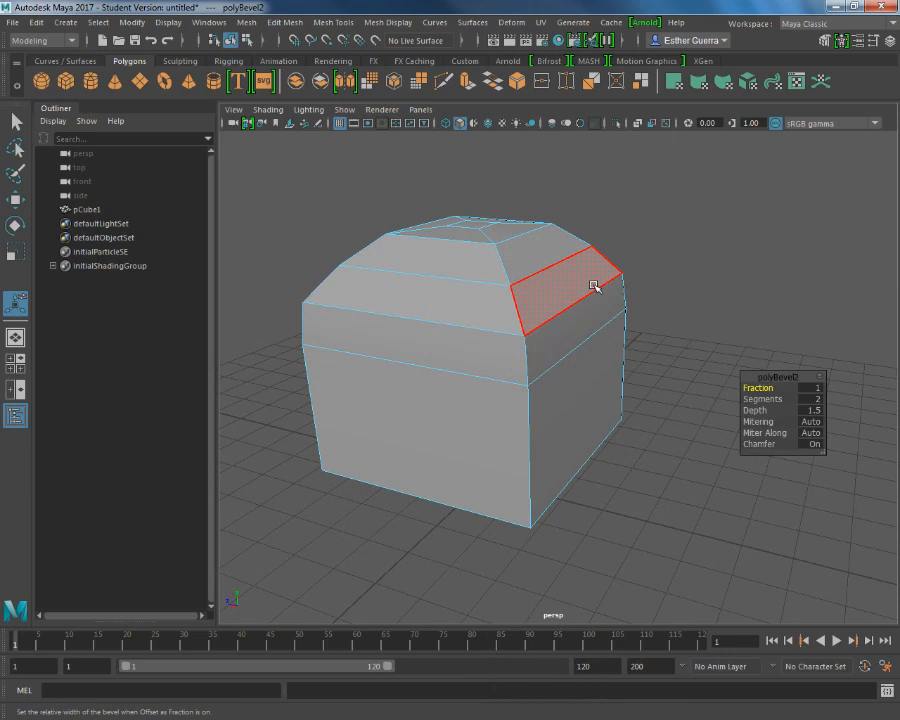
Return the beveled cube to object mode and delete it from the scene
right_click(623, 300)
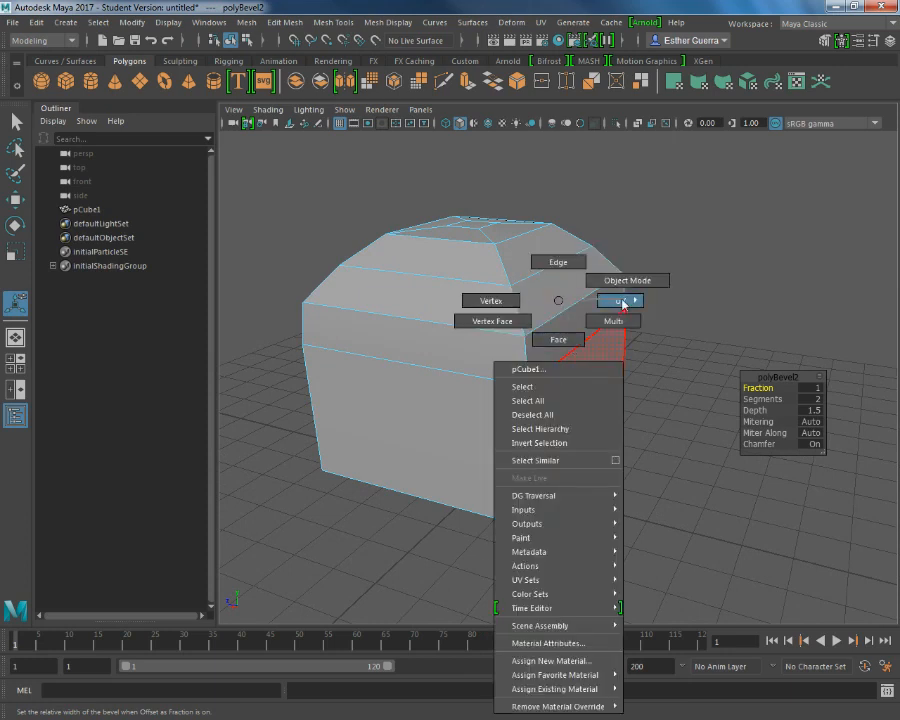
click(628, 281)
key(Delete)
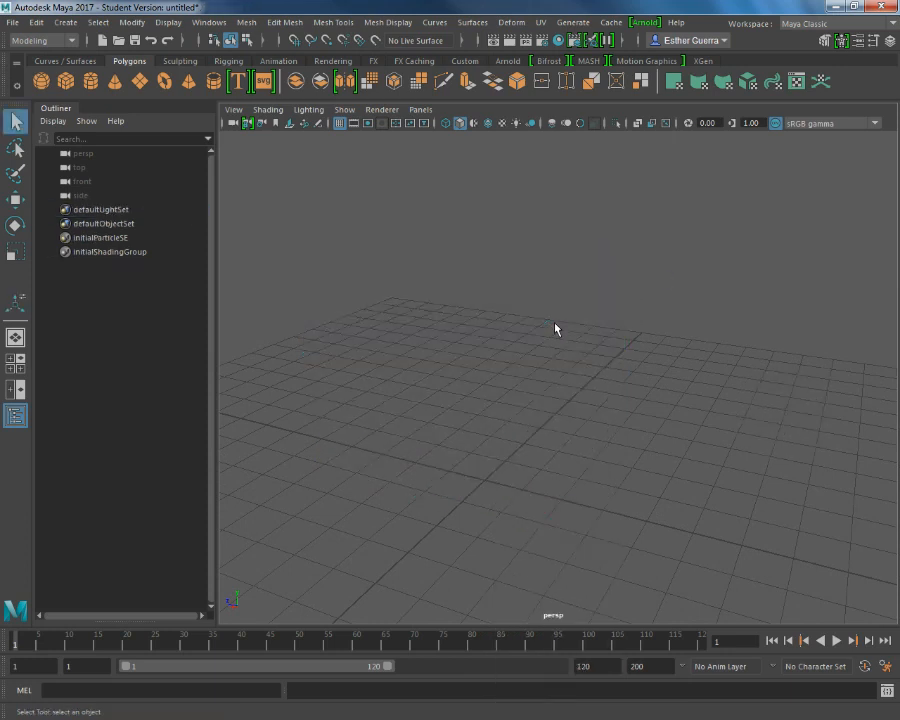
Create a new polygon cube at the centre of the grid
click(96, 23)
mouse_move(64, 22)
mouse_move(105, 58)
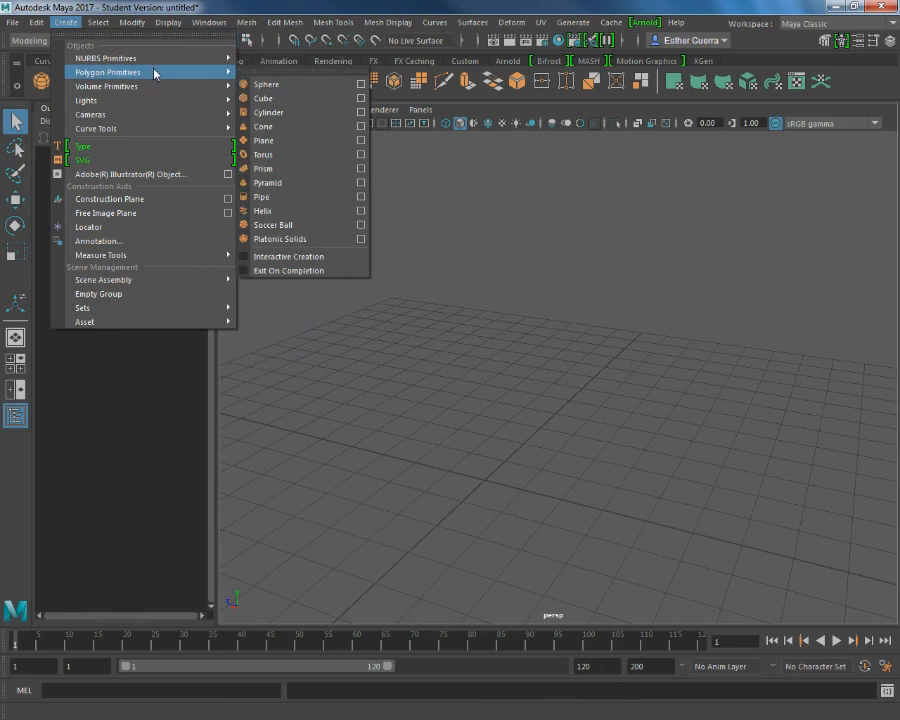
click(298, 100)
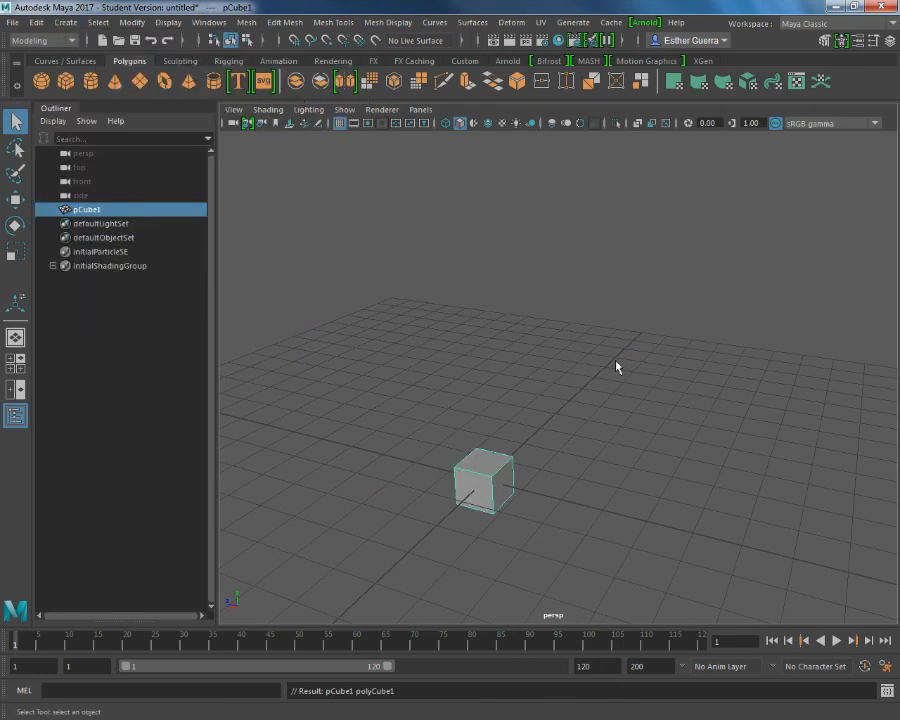
Scale the new cube up uniformly, stretch it taller, and raise it about 5 units along Y
key(e)
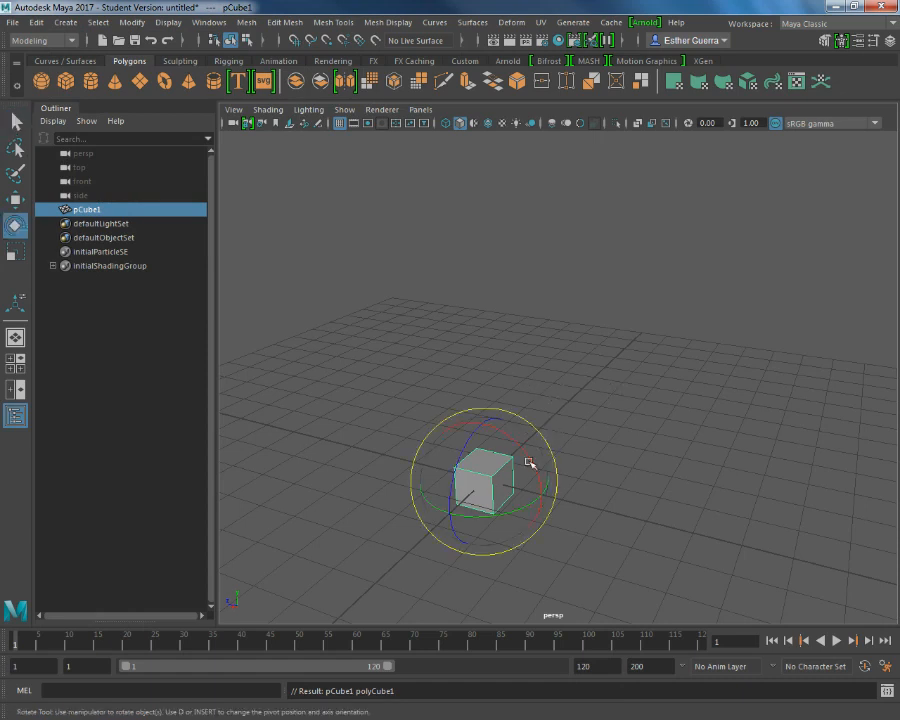
key(r)
drag(485, 484, 563, 482)
drag(481, 421, 480, 374)
key(w)
drag(489, 443, 494, 204)
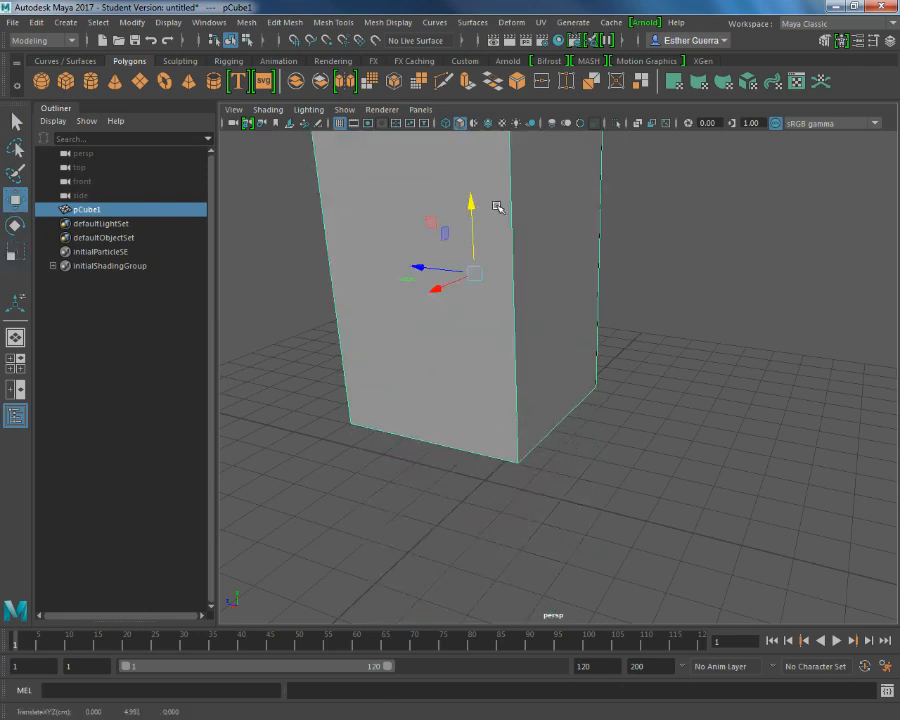
Move the box's pivot down towards its base, and lower the box with grid snapping to a Y translation of 0
key(d)
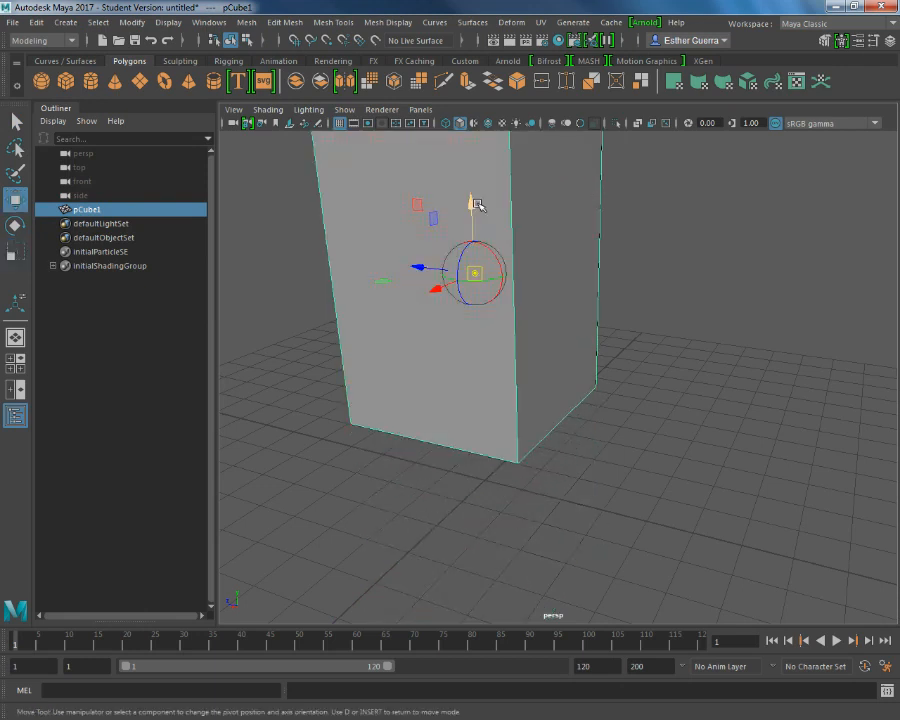
drag(474, 200, 497, 303)
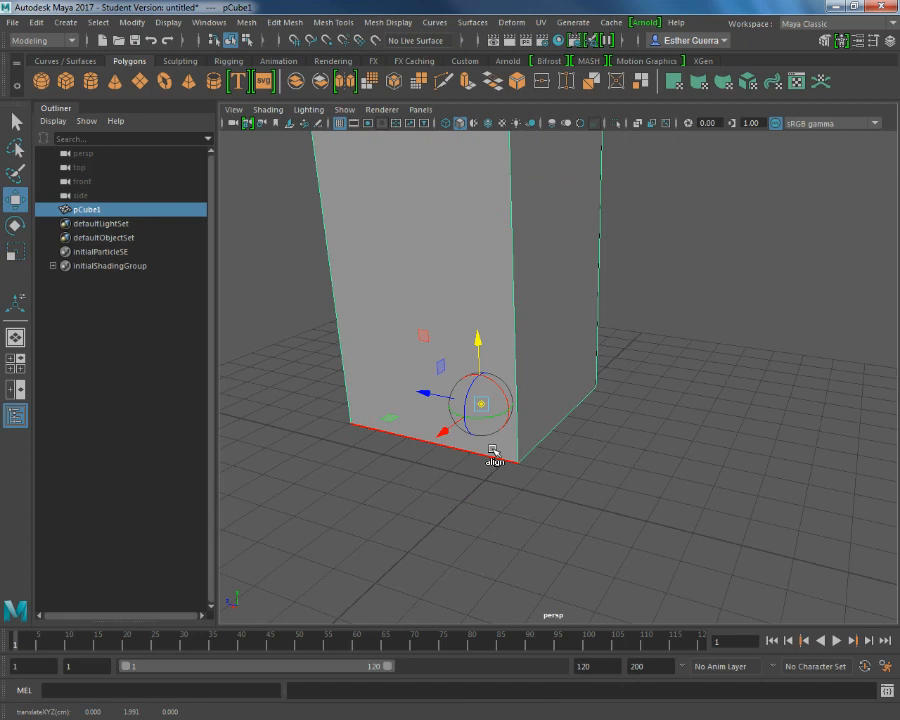
key(d)
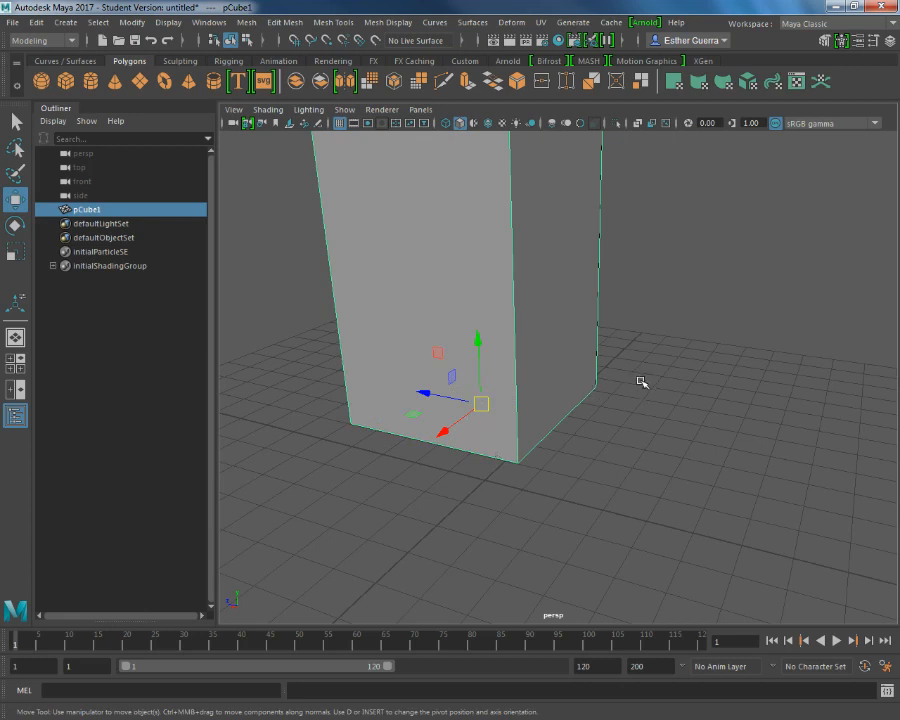
key(x)
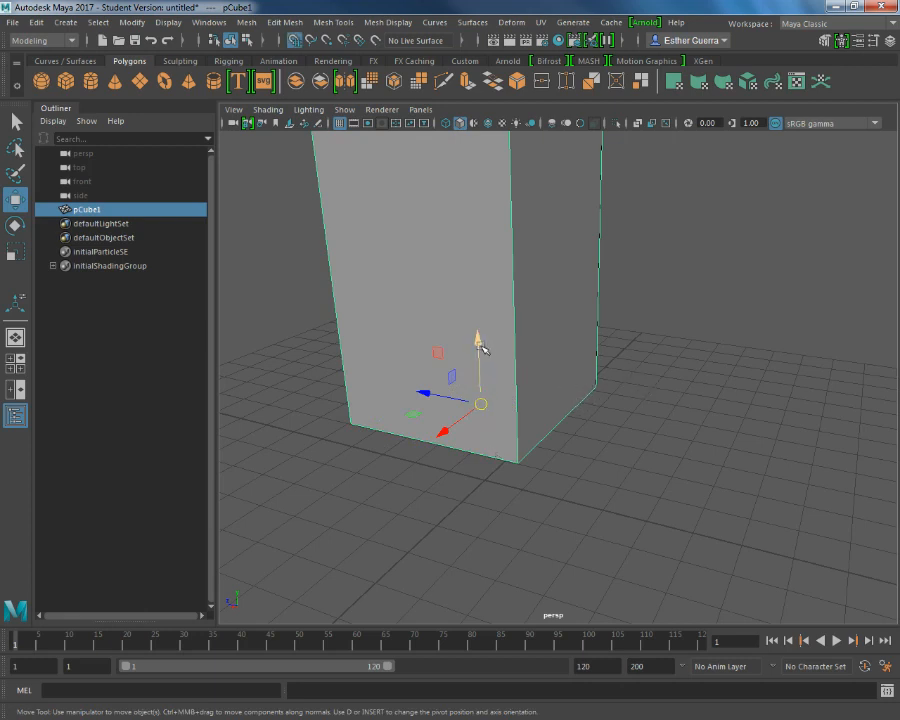
drag(480, 345, 496, 482)
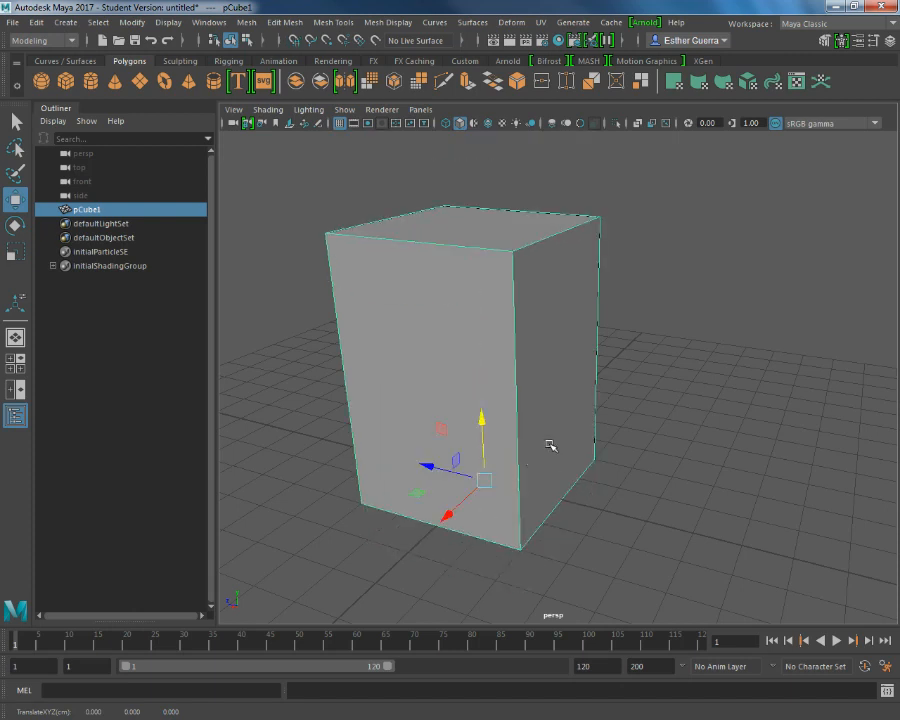
Rescale the box along its separate axes to about 5 in X, 8 in Y and 5 in Z
key(e)
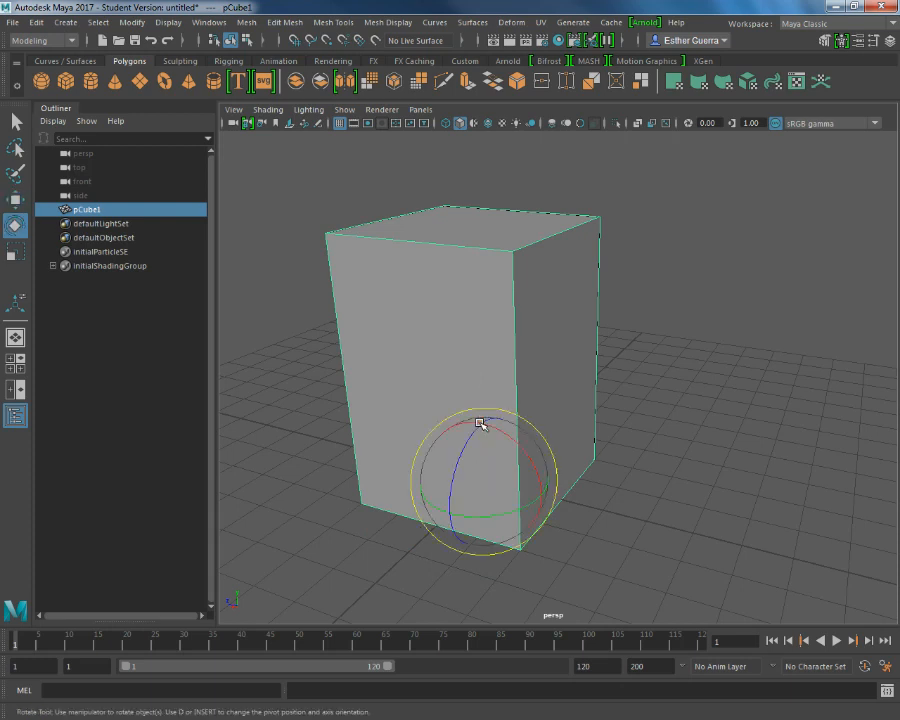
key(r)
drag(482, 424, 510, 348)
scroll(515, 380, down, 3)
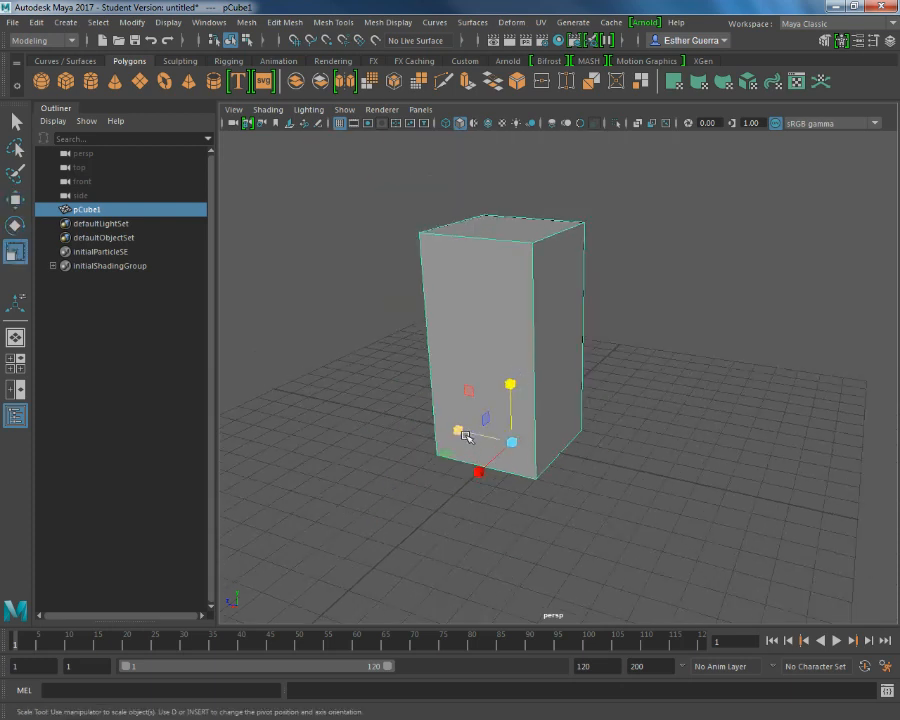
drag(458, 428, 440, 424)
drag(474, 472, 446, 510)
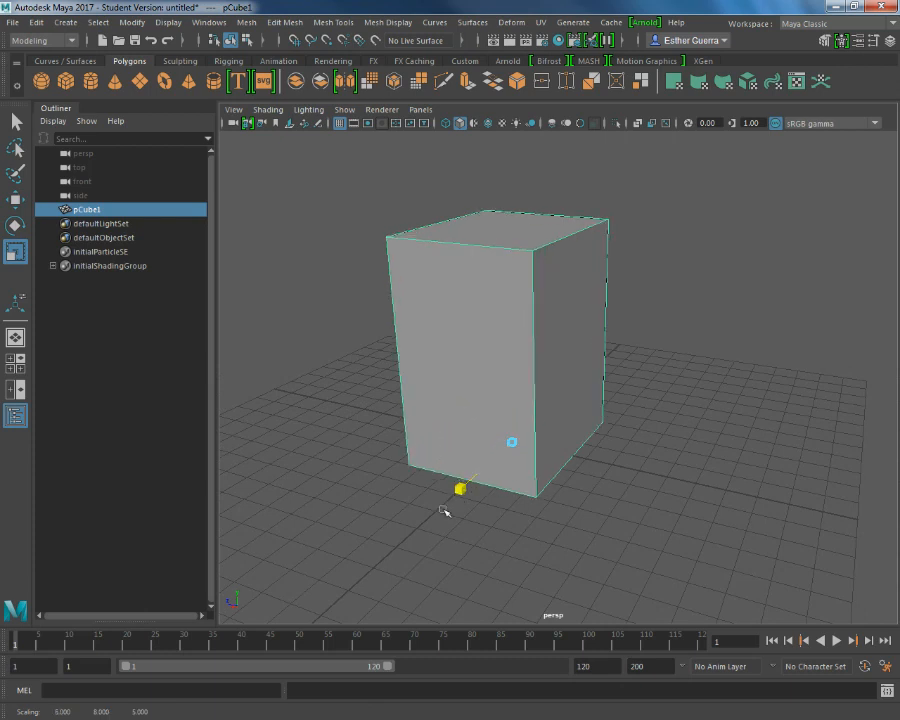
scroll(548, 415, up, 3)
scroll(549, 410, down, 3)
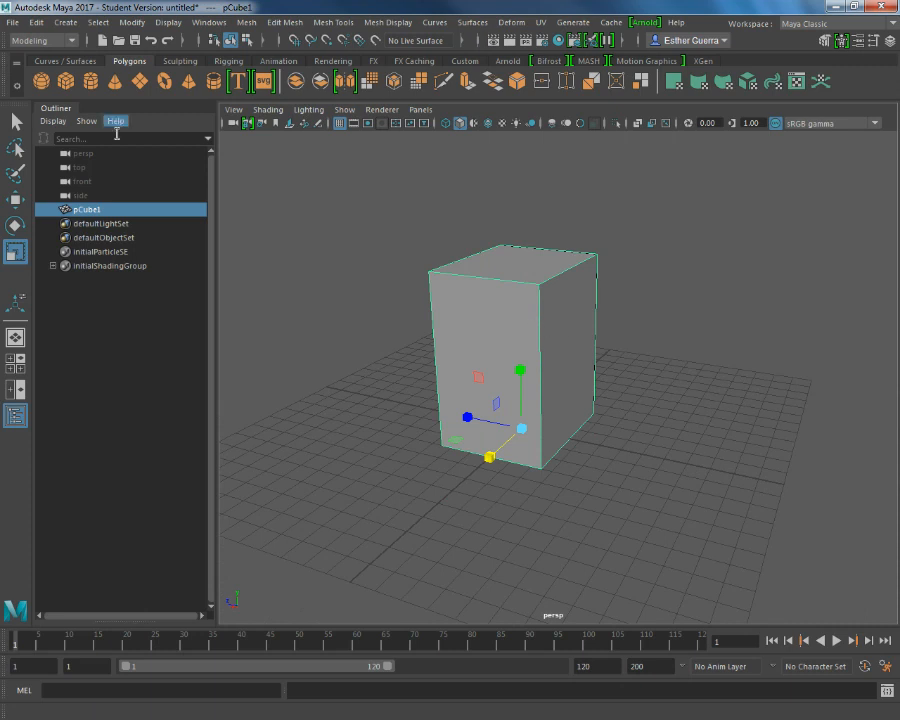
Create a polygon sphere and a second polygon cube
click(97, 22)
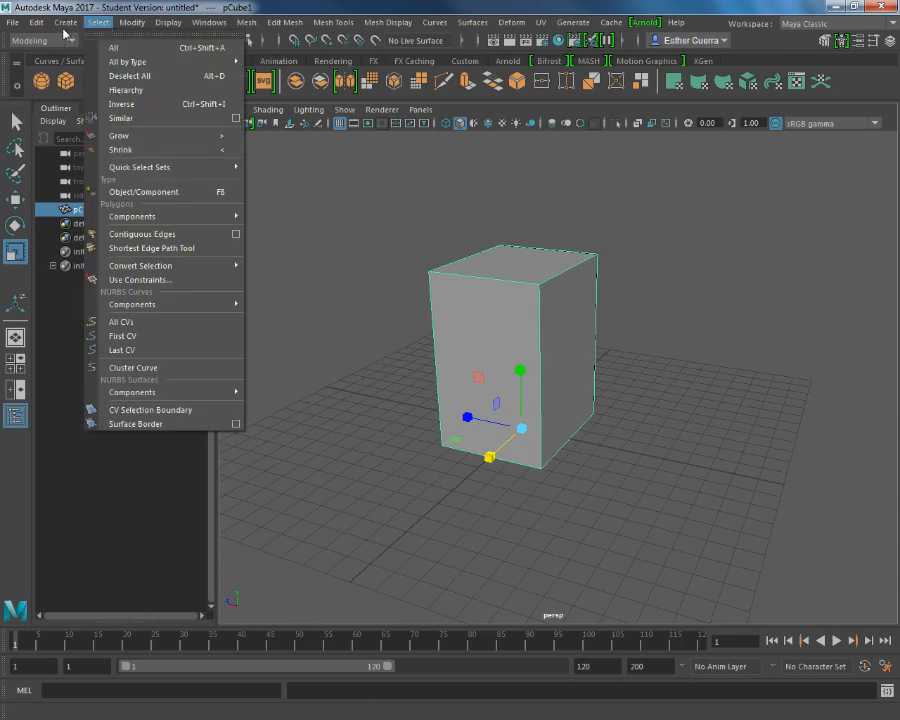
mouse_move(65, 22)
mouse_move(100, 72)
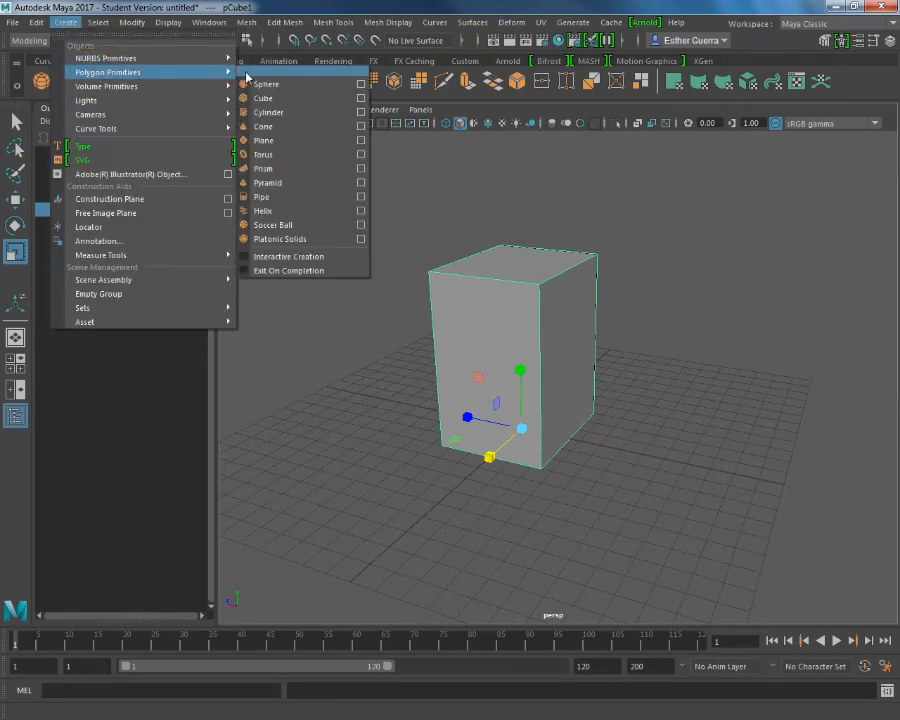
click(294, 92)
click(58, 22)
mouse_move(105, 76)
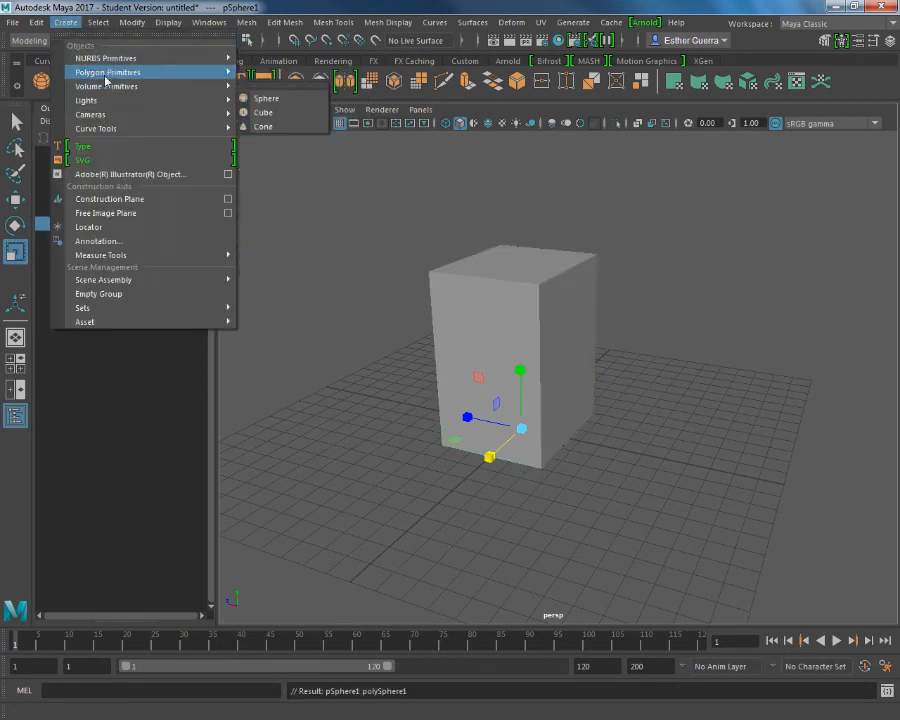
click(294, 98)
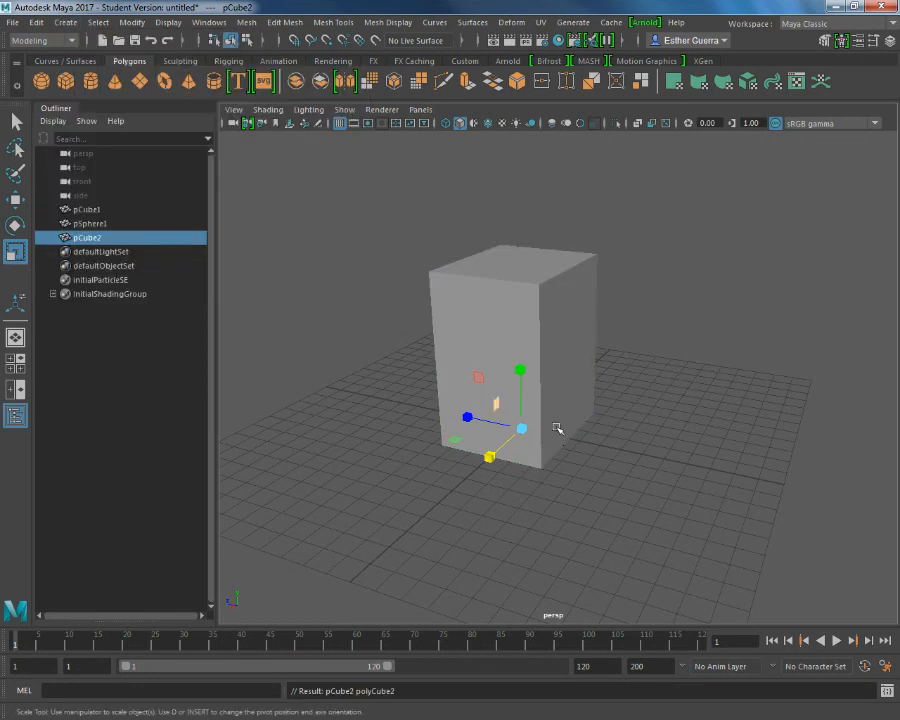
Move the small cube to about -7.8 in Z and the sphere to about 8.8 in Z, on opposite sides of the box
key(w)
drag(476, 421, 616, 444)
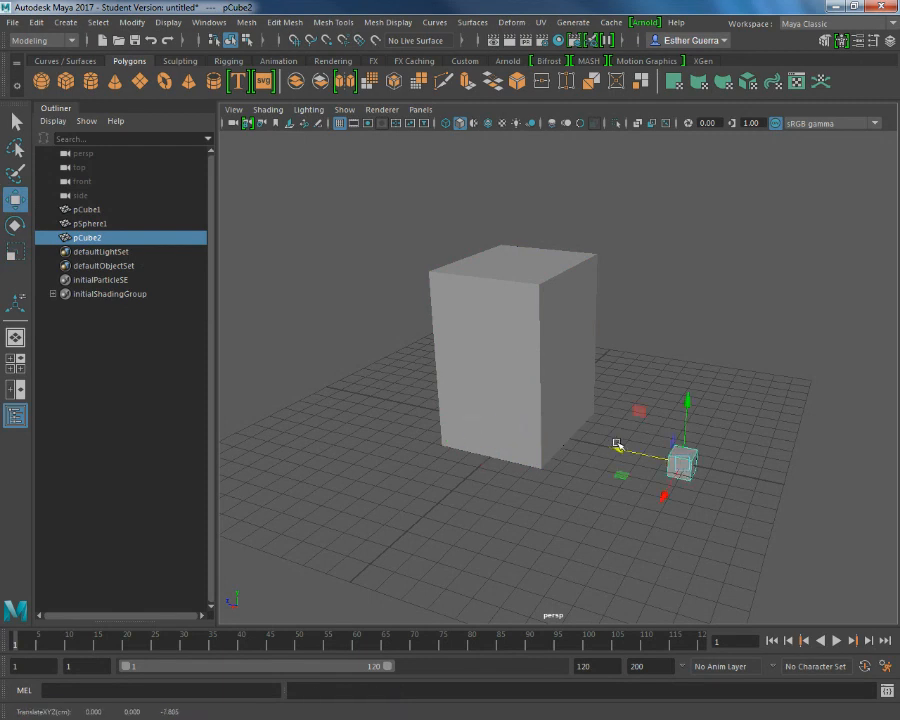
click(100, 224)
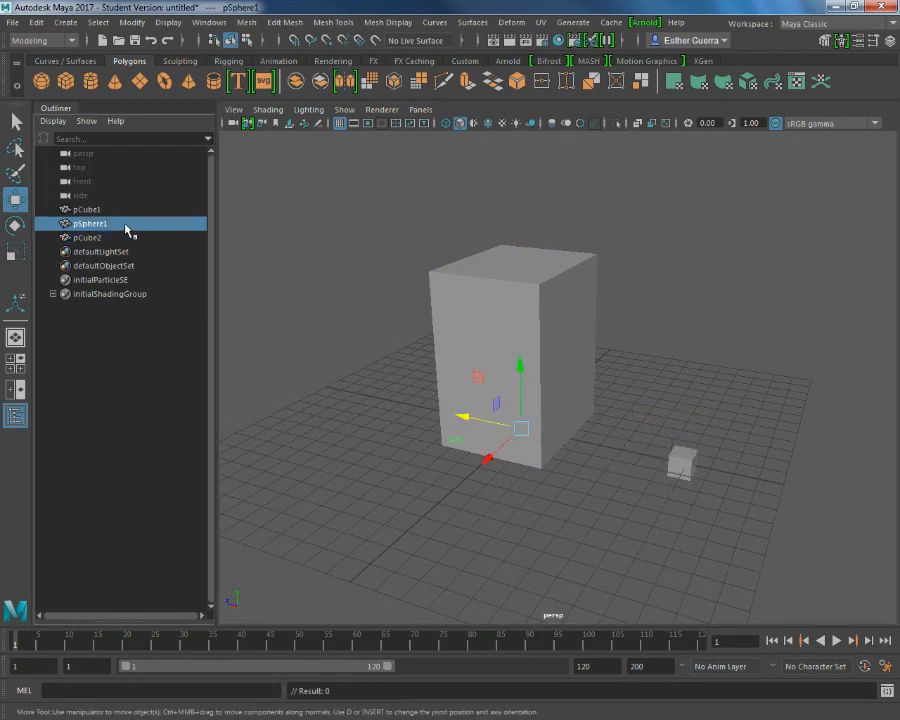
drag(464, 416, 331, 387)
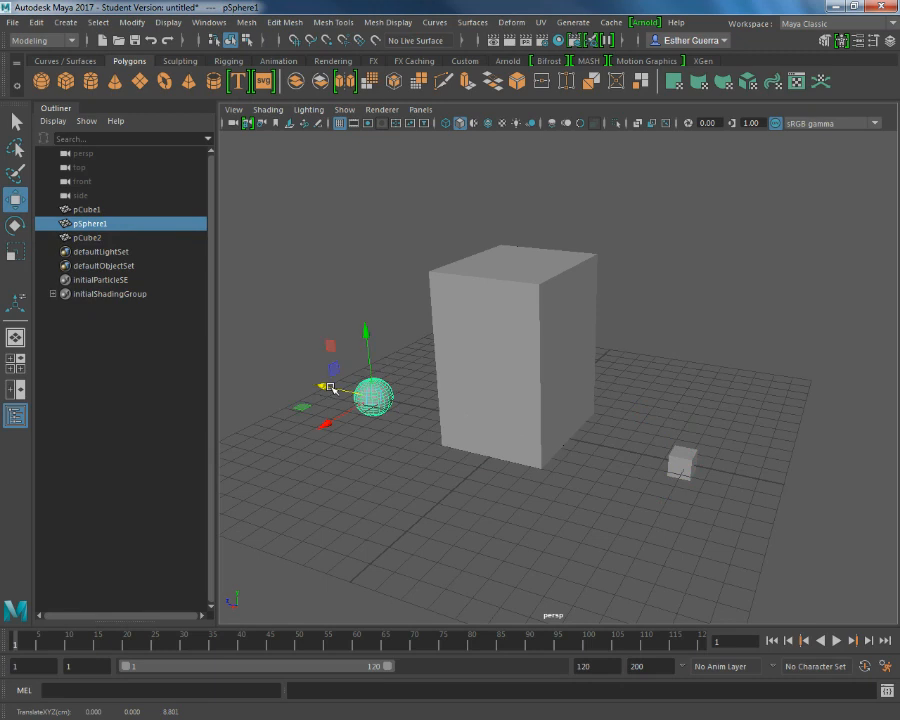
Place the small cube in front of the large box at about X 6.9, Y 4.5 and Z -1
click(680, 463)
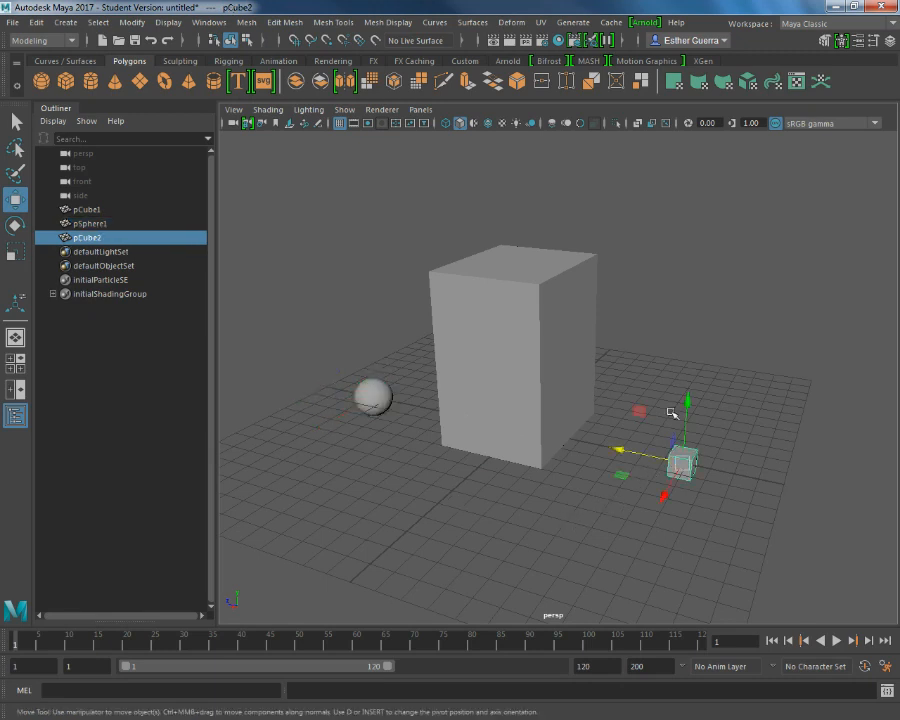
drag(693, 404, 693, 309)
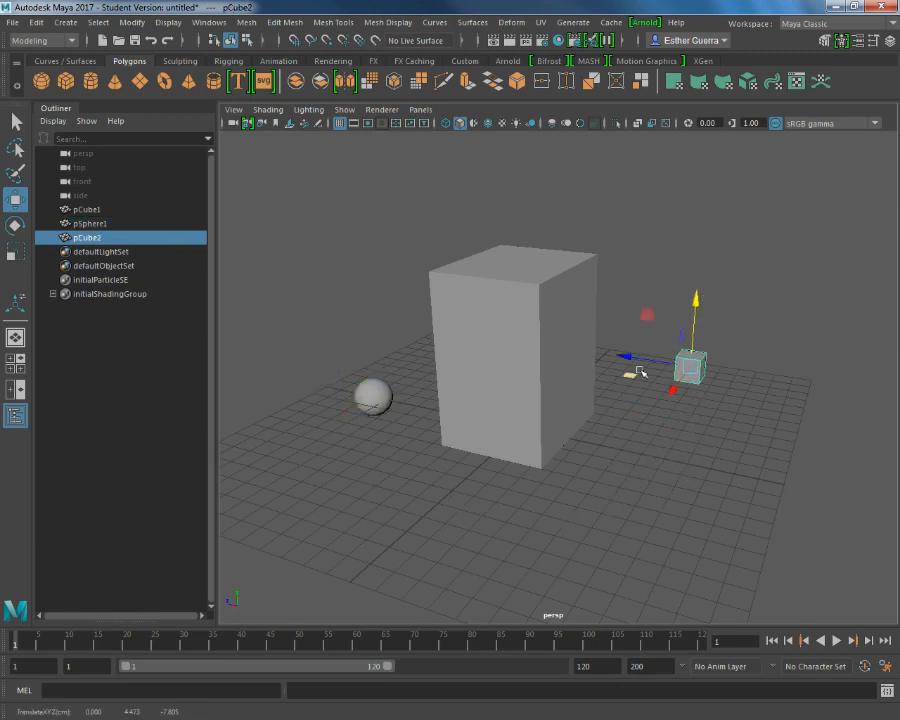
drag(633, 358, 536, 340)
drag(576, 372, 405, 400)
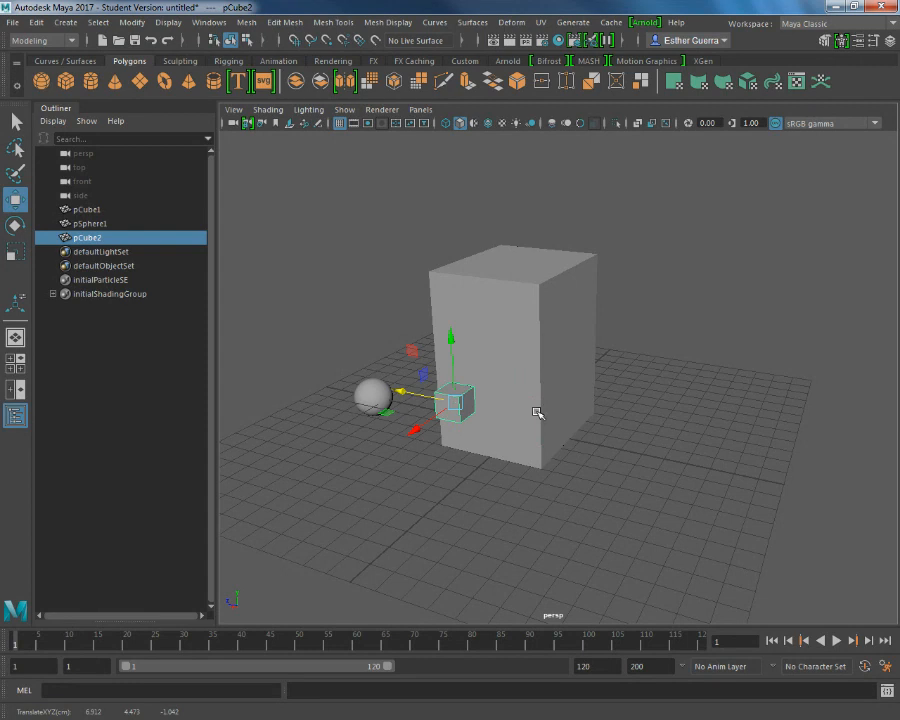
Rename the large box from pCube1 to Building
double_click(92, 209)
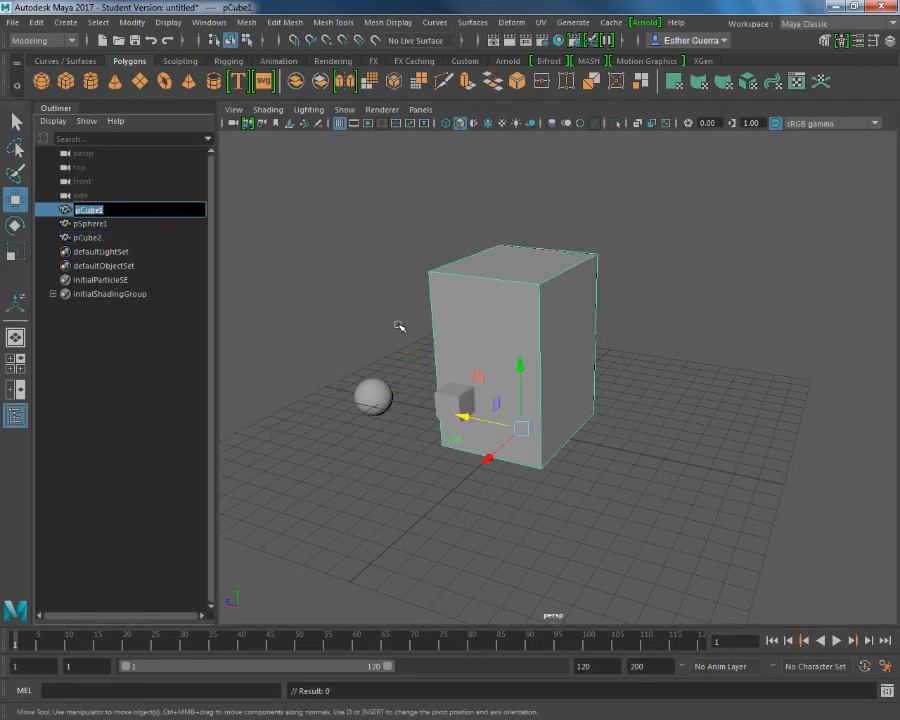
text(Building)
key(Return)
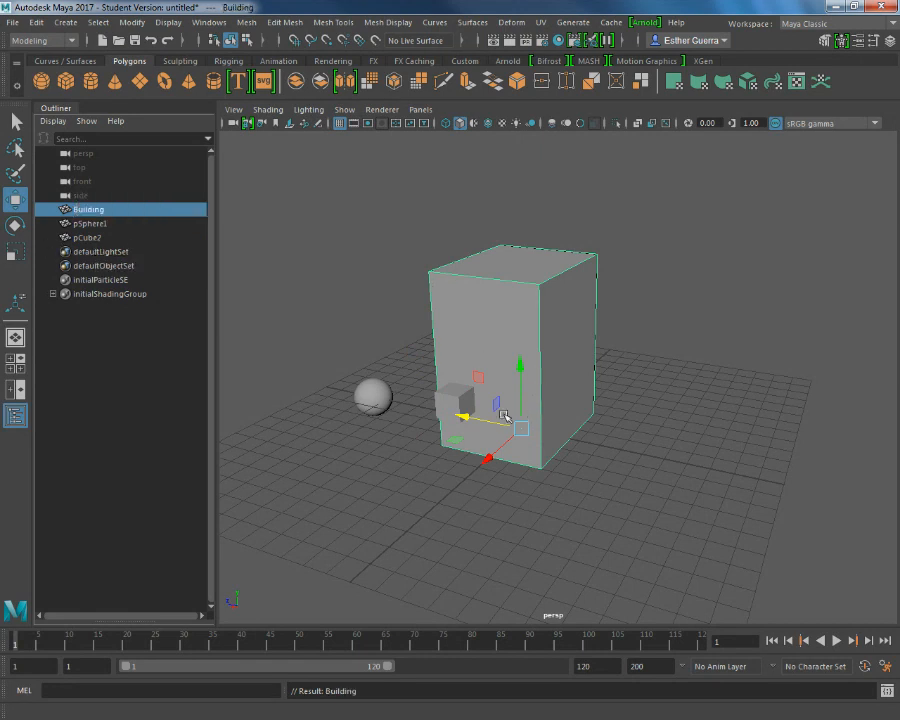
Scale the small cube to 3 in Y and -1 in X
click(461, 404)
key(r)
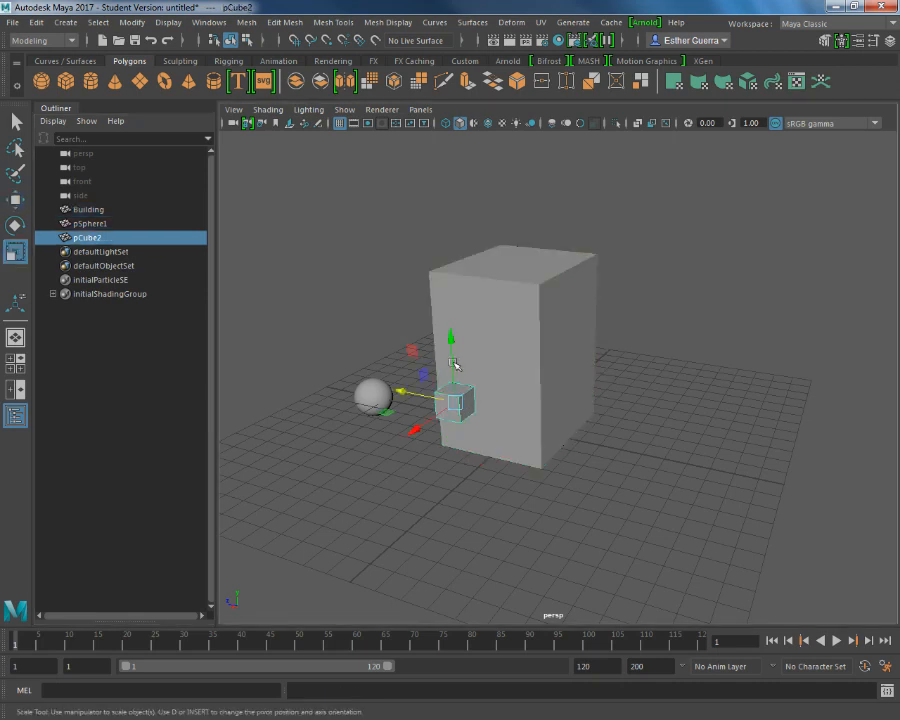
drag(451, 344, 456, 296)
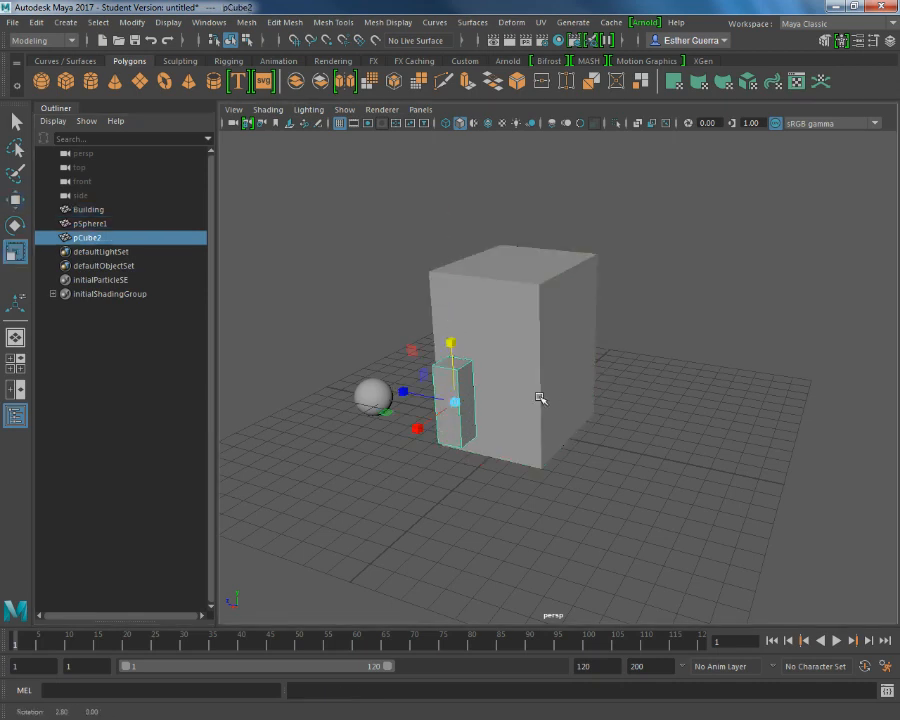
alt+drag(538, 396, 422, 412)
drag(341, 412, 454, 396)
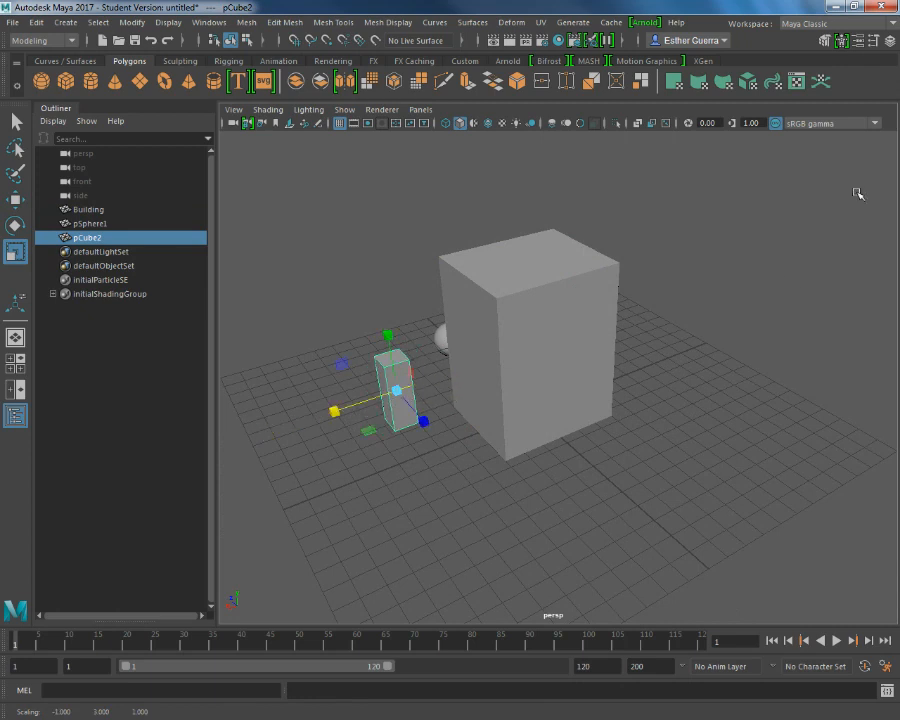
Look at the Modeling Toolkit and the Attribute Editor, and show the Channel Box for the small cube
click(840, 41)
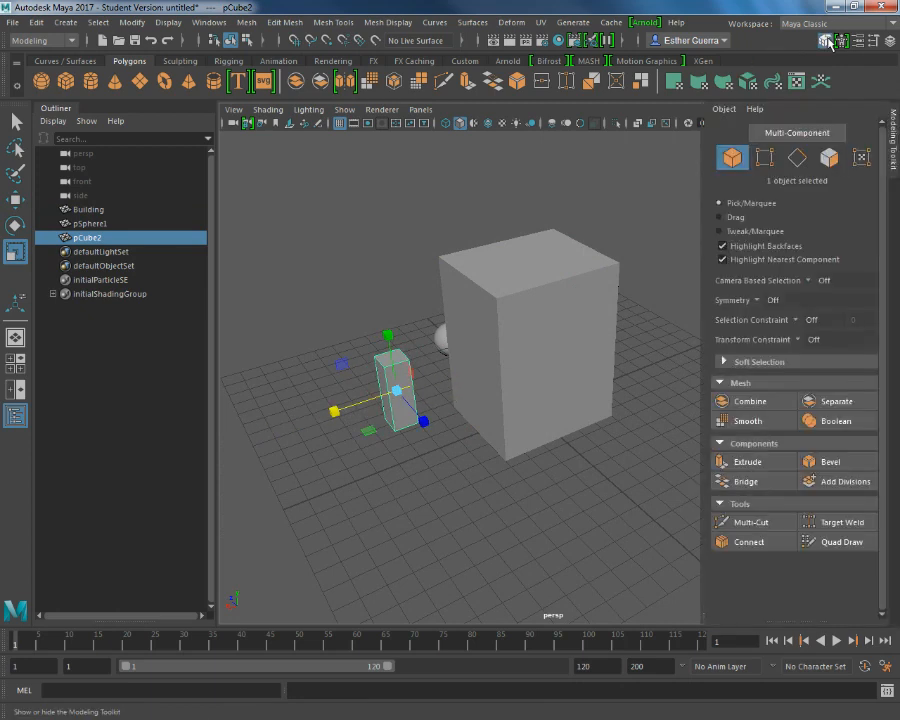
click(840, 41)
click(857, 41)
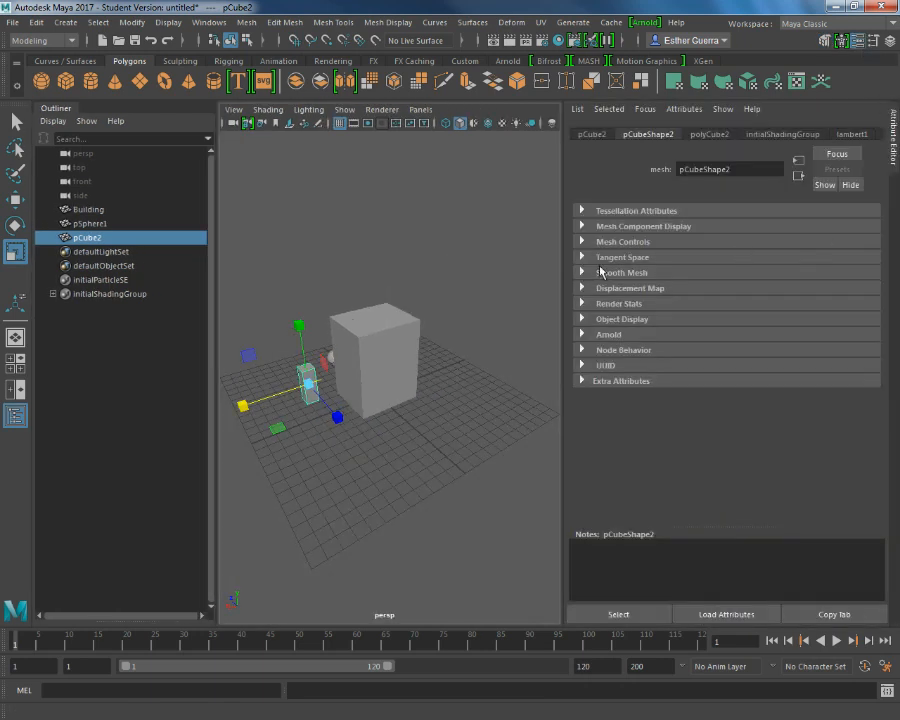
click(857, 41)
click(888, 42)
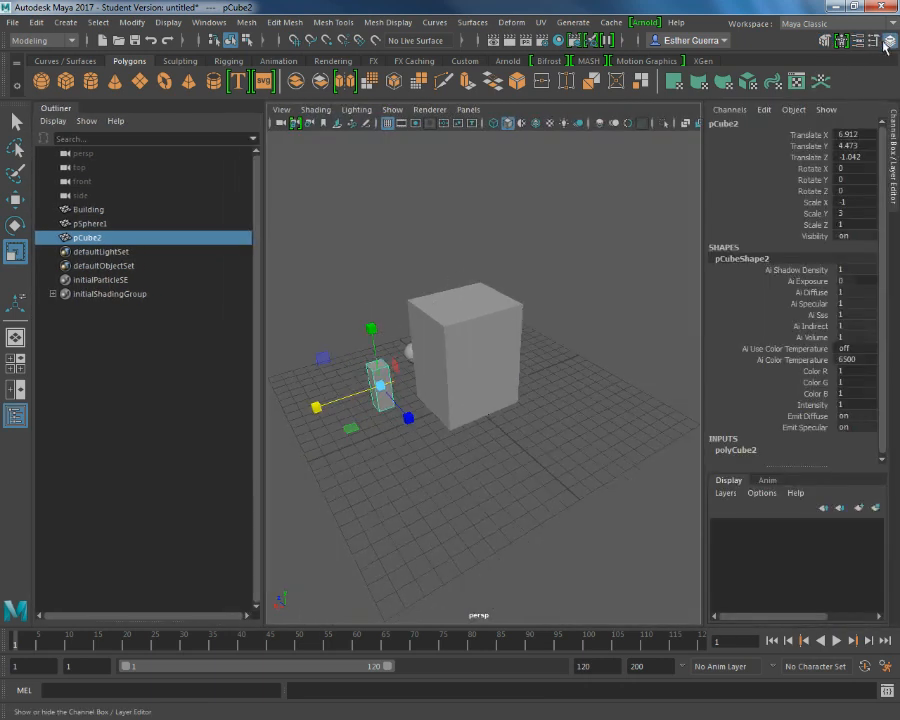
Try a Scale Y of 1 on the small cube and set it back to 3
double_click(850, 213)
text(1)
key(Return)
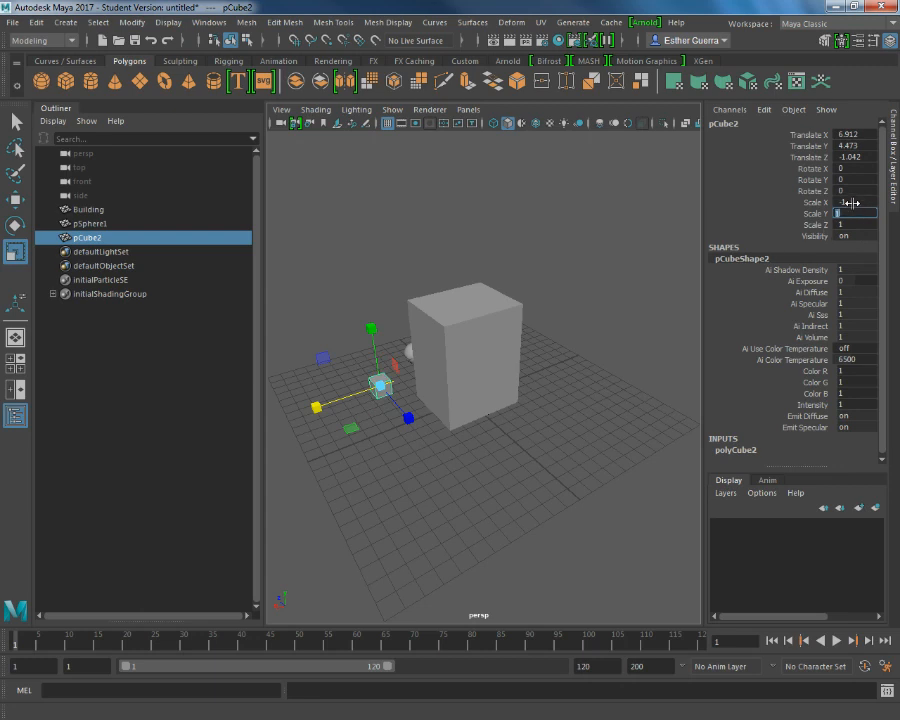
text(3)
key(Return)
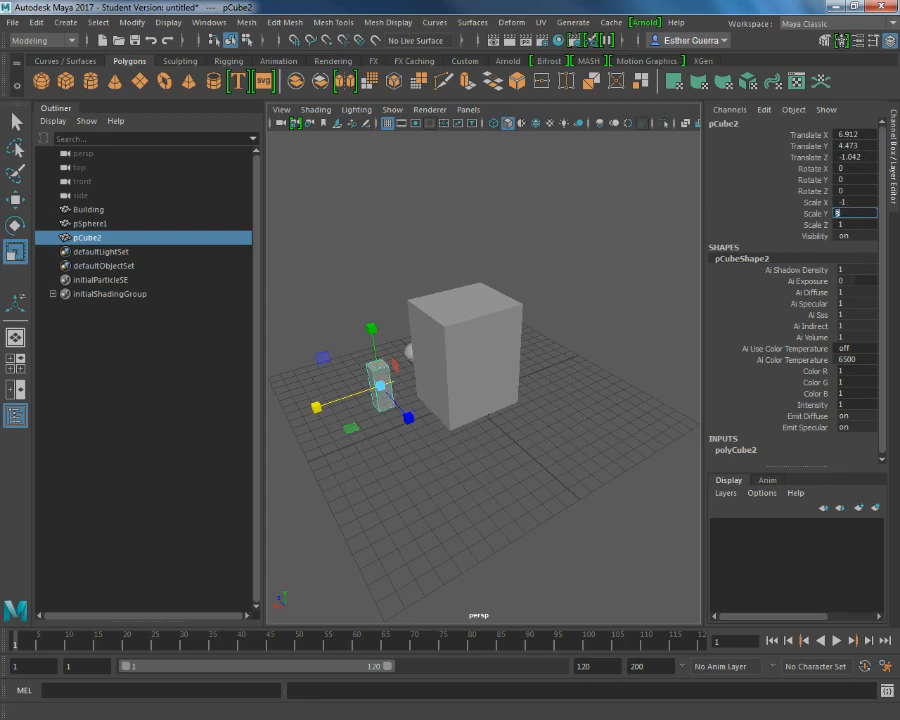
Try a Scale X of 2 on the small cube and check its proportions beside the Building
click(857, 201)
text(2)
key(Return)
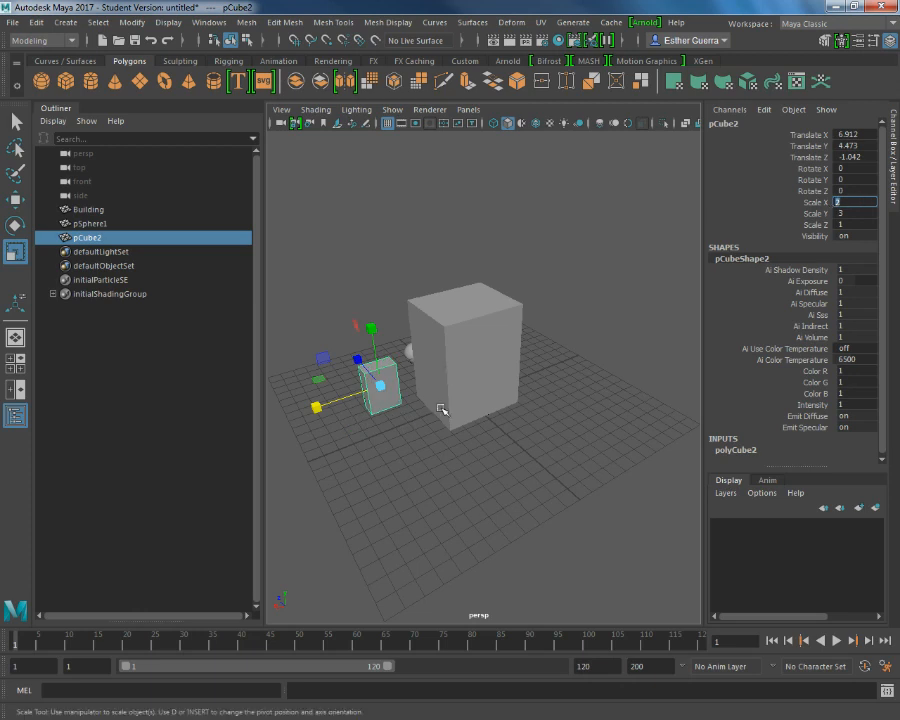
alt+drag(437, 418, 500, 384)
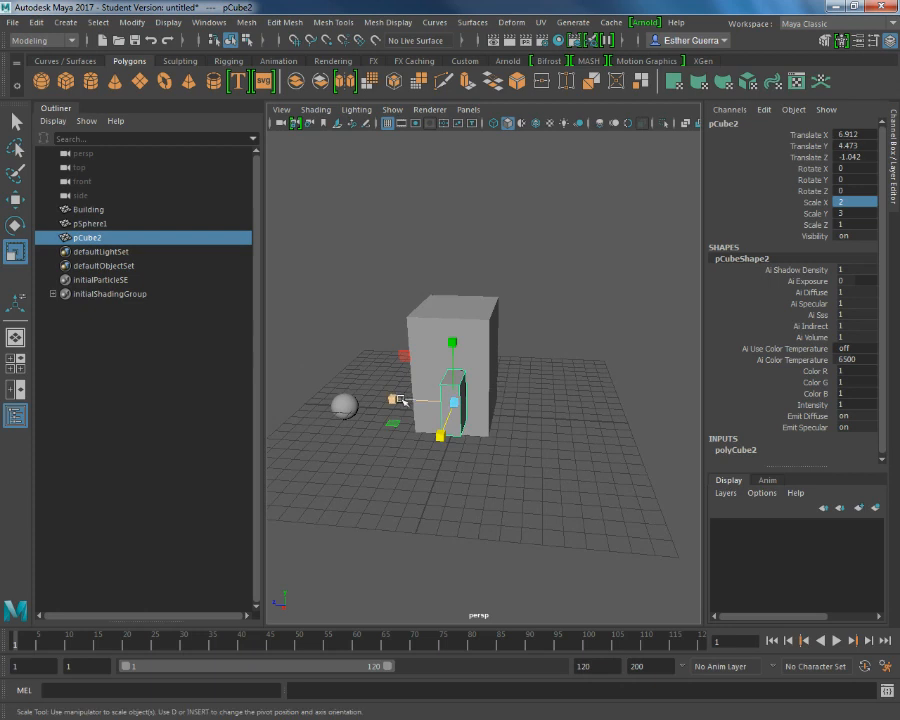
click(440, 435)
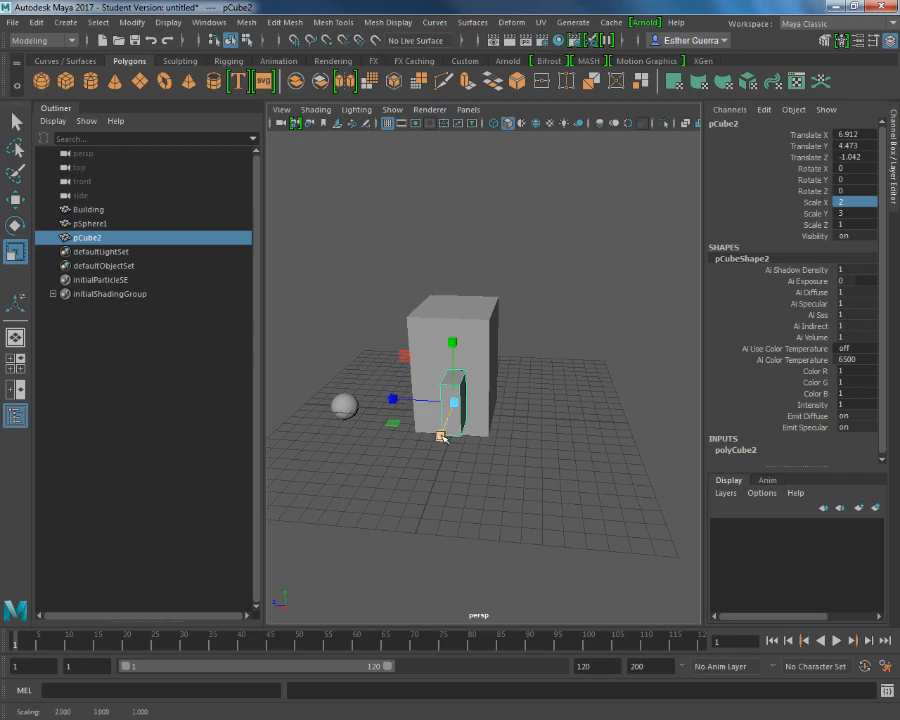
alt+drag(506, 424, 436, 424)
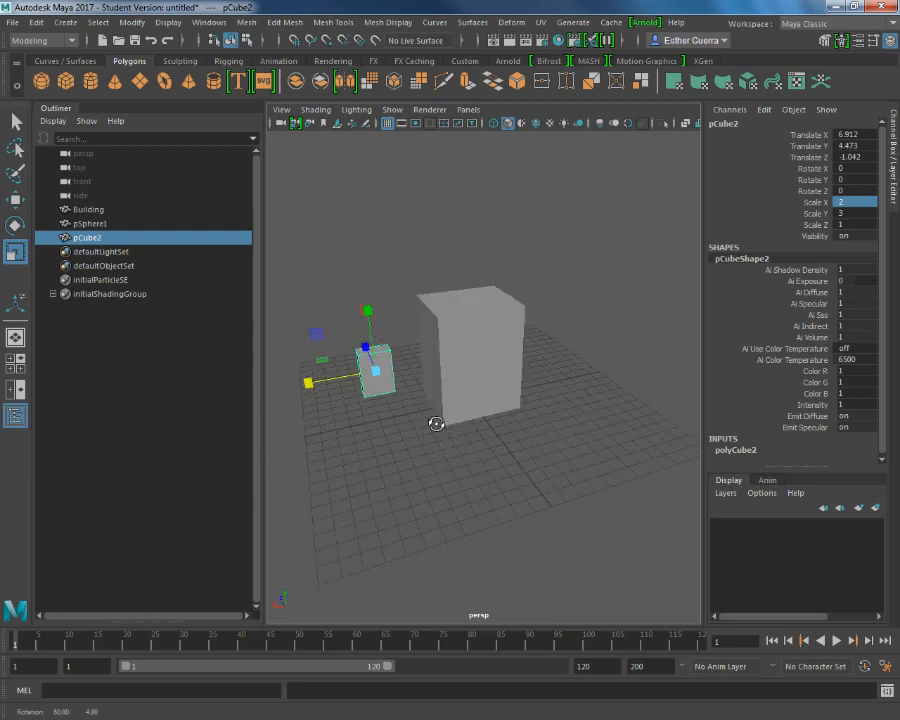
Set the small cube's Scale X to 1 and stretch it along Z to a scale of 3
key(1)
double_click(852, 202)
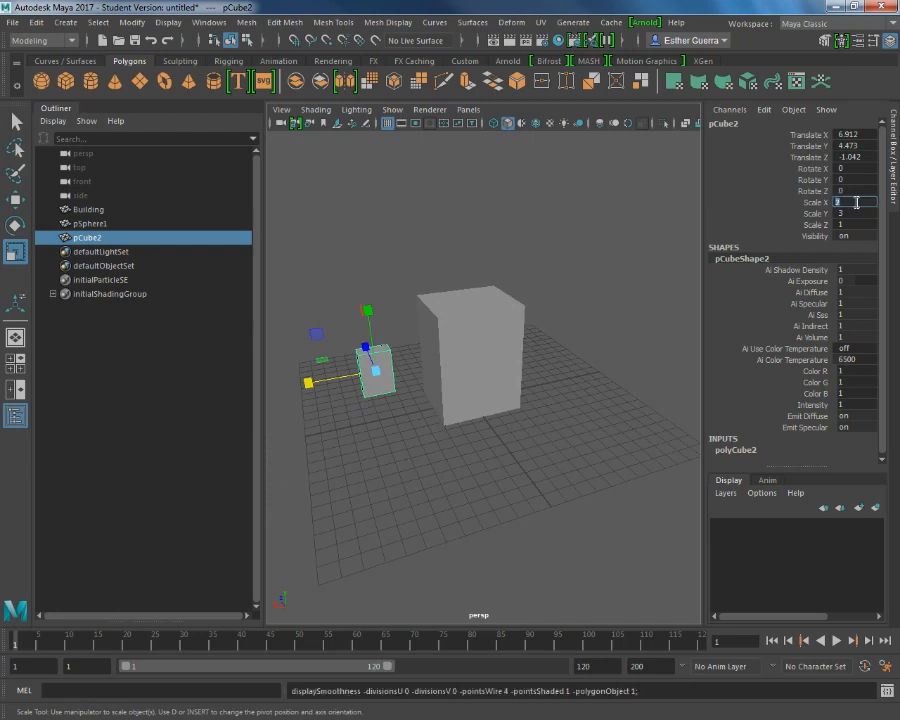
text(1)
key(Return)
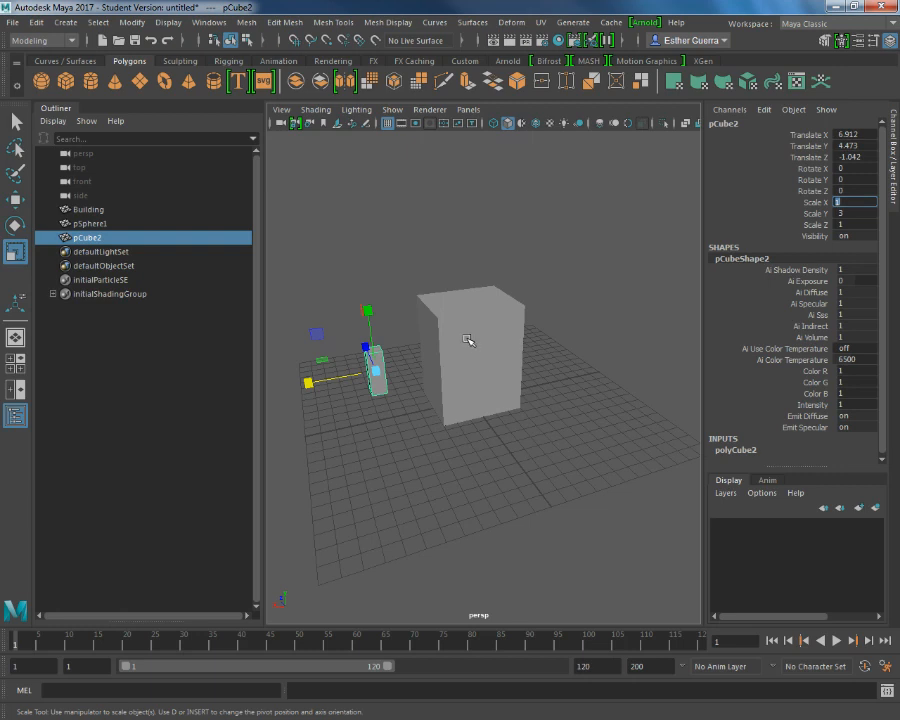
alt+drag(438, 422, 545, 425)
drag(375, 393, 334, 386)
alt+drag(536, 394, 458, 408)
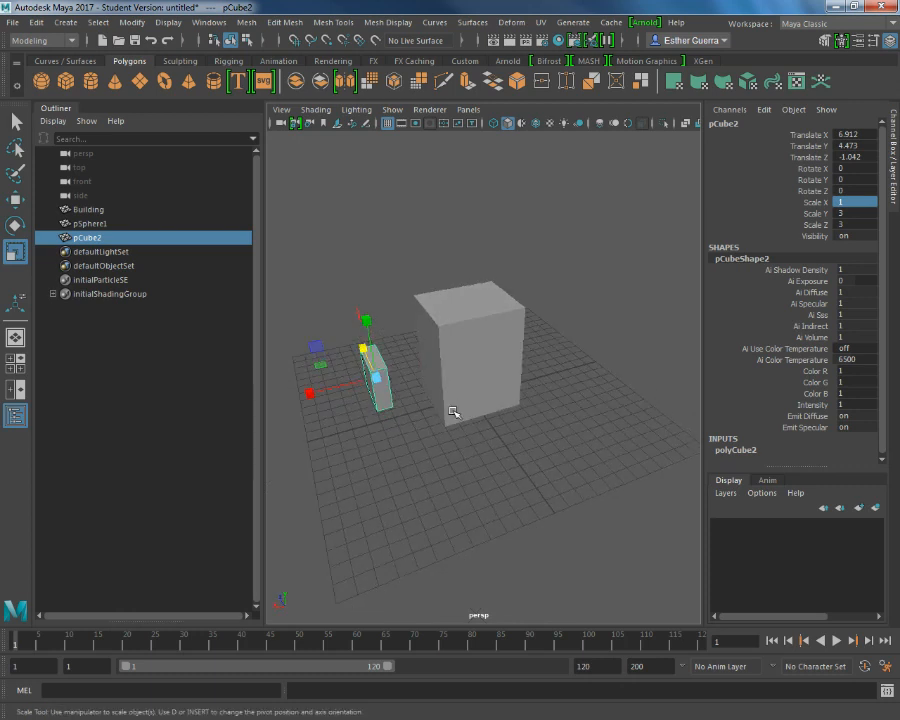
Move the small cube to about X 3.26 and Z -0.06 so that it partly penetrates the Building's side wall
key(w)
drag(308, 393, 368, 376)
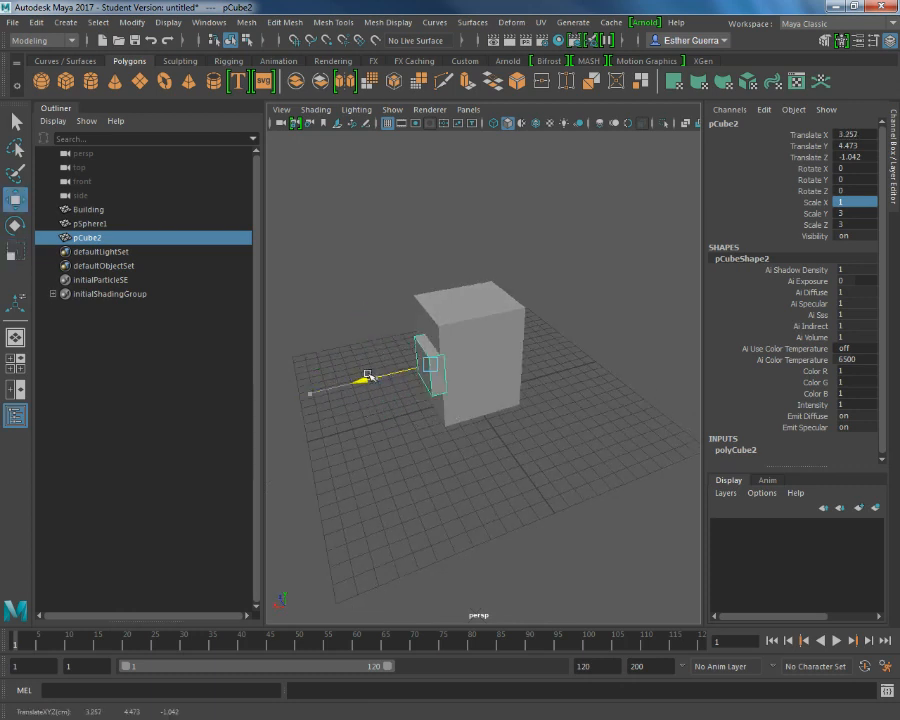
alt+drag(468, 406, 406, 380)
alt+drag(554, 388, 422, 363)
scroll(446, 347, up, 6)
scroll(446, 347, down, 6)
Select the Building and look through the Boolean operations Union, Difference and Intersection
click(426, 225)
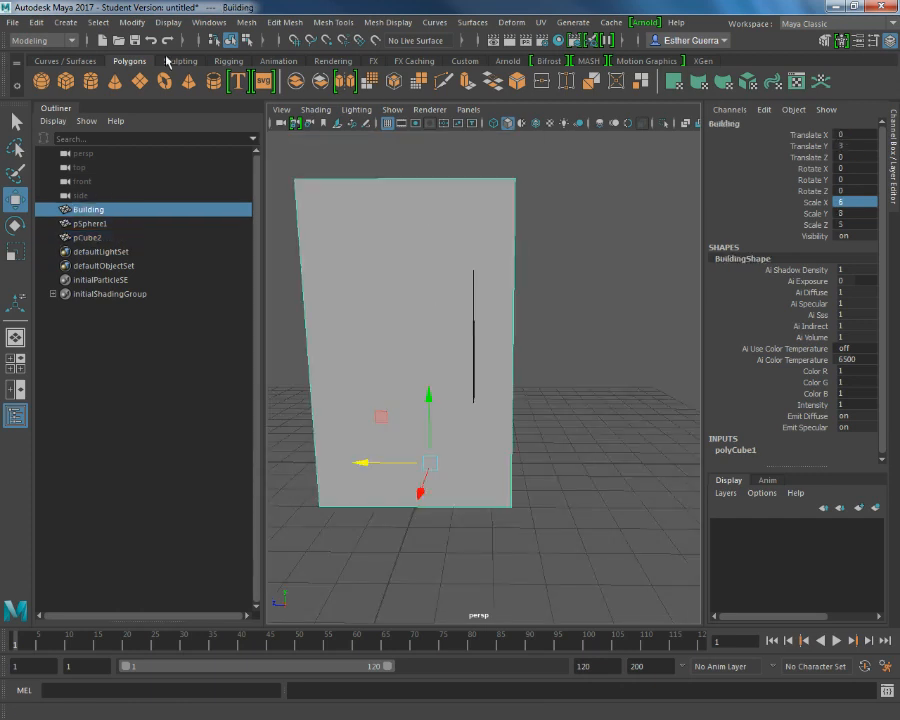
click(209, 22)
mouse_move(276, 28)
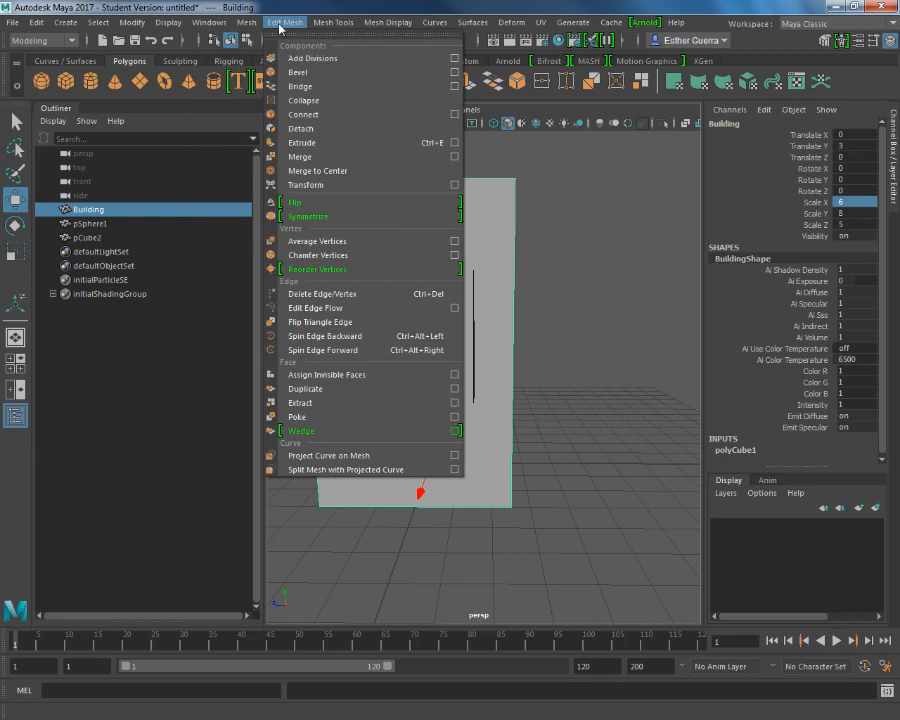
mouse_move(243, 22)
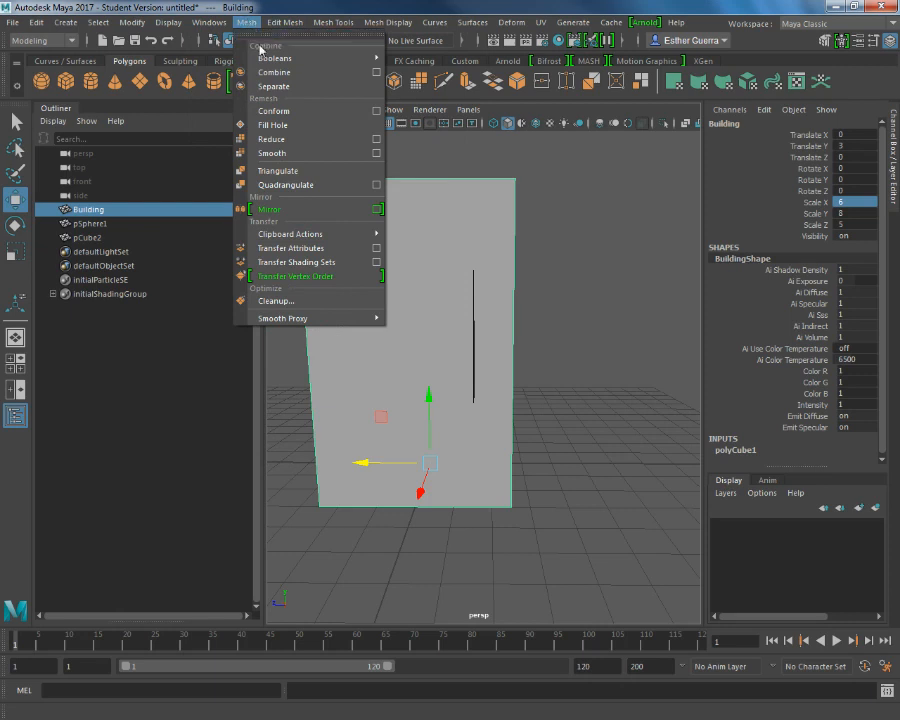
mouse_move(283, 60)
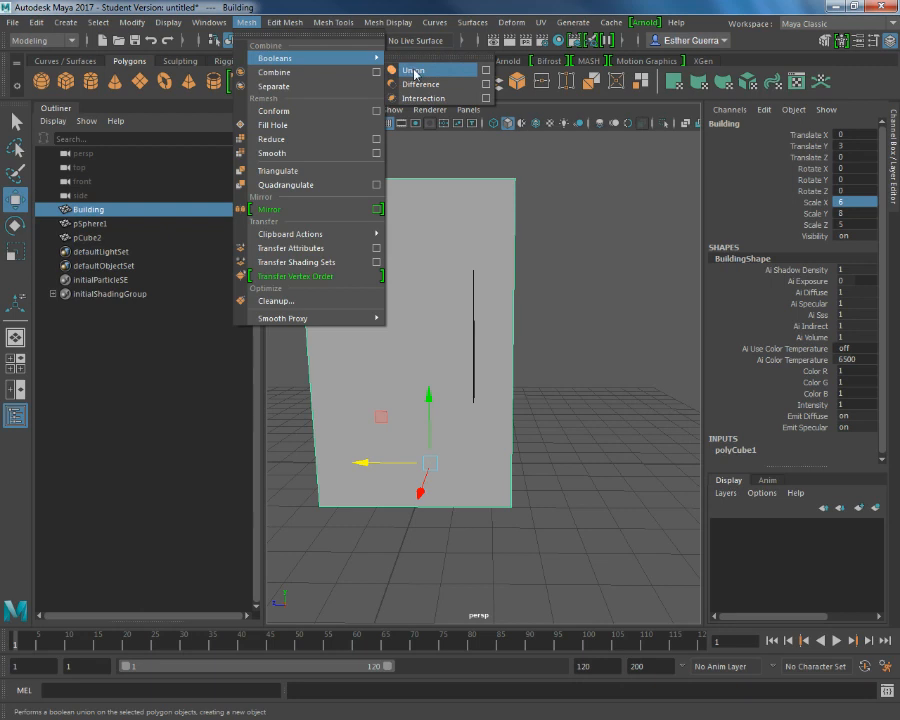
key(Escape)
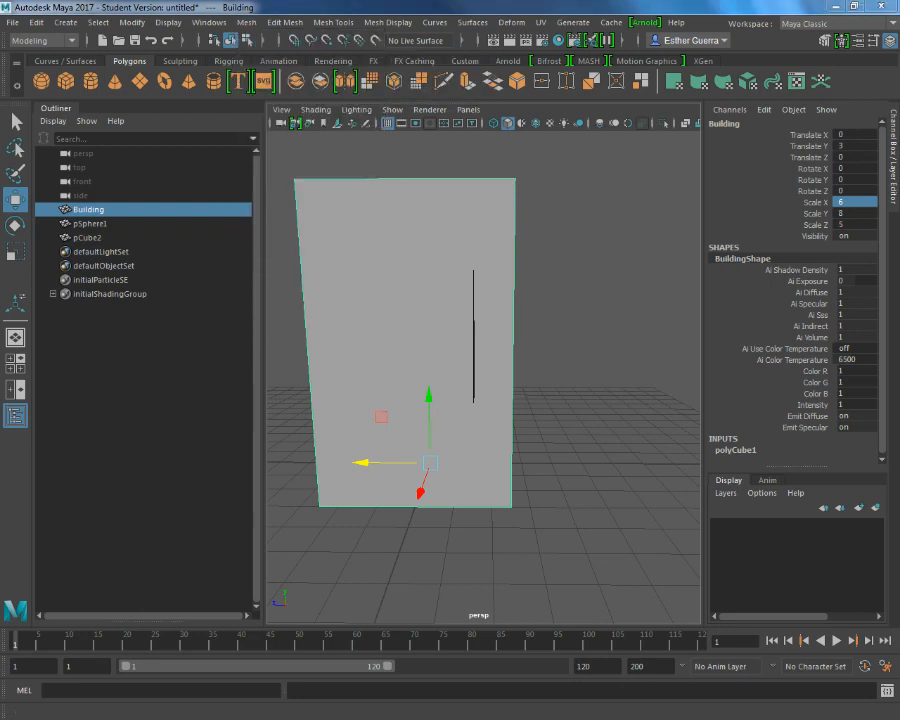
alt+drag(584, 327, 460, 332)
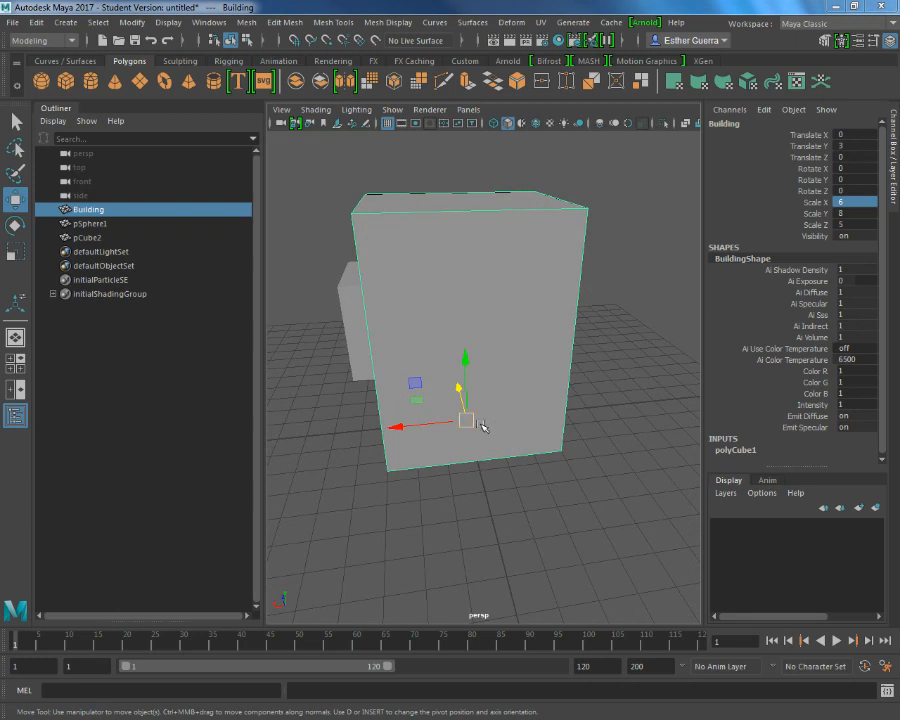
alt+drag(438, 346, 343, 327)
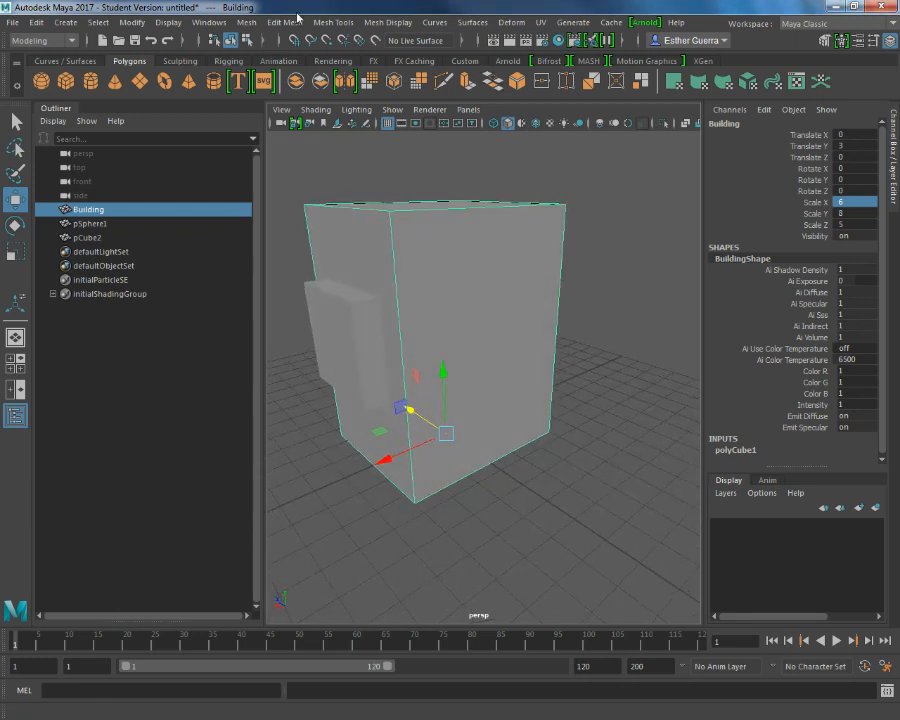
click(300, 22)
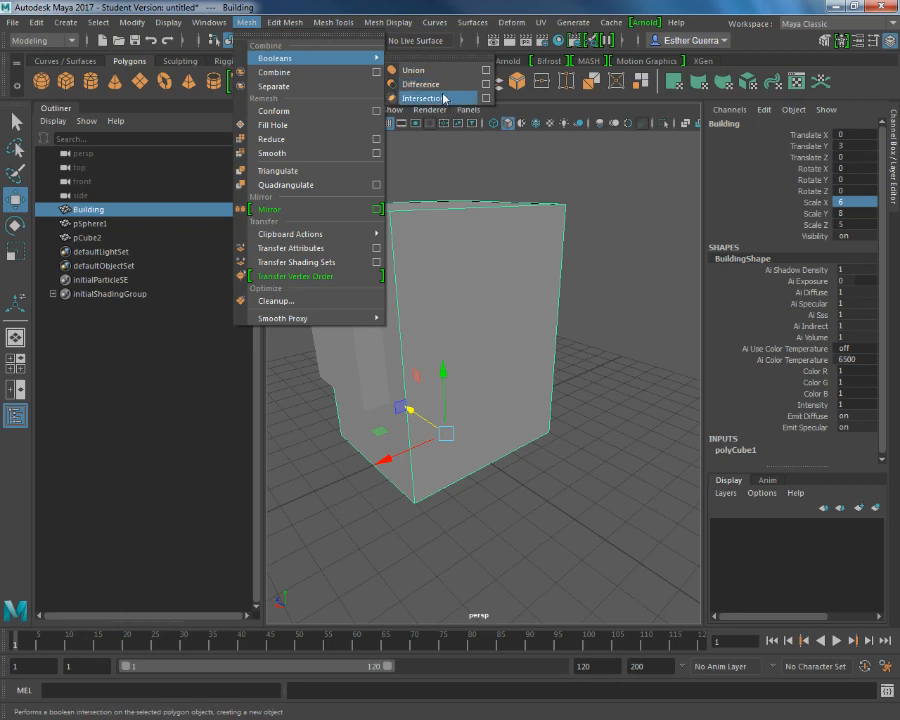
click(476, 264)
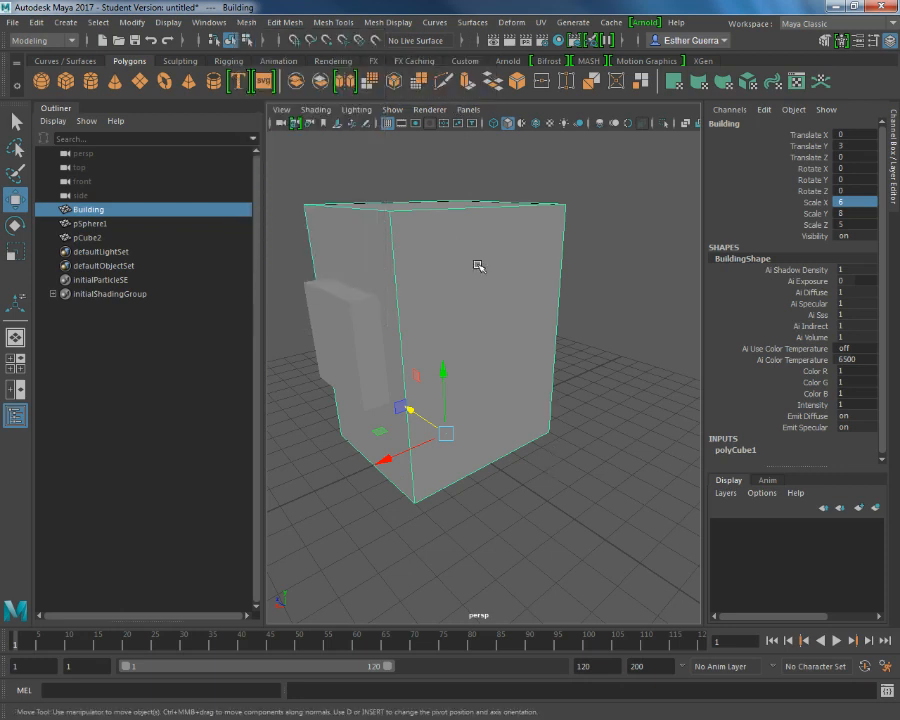
Add the small cube to the selection and subtract it from the Building with a Boolean Difference using Edge classification
shift+click(349, 338)
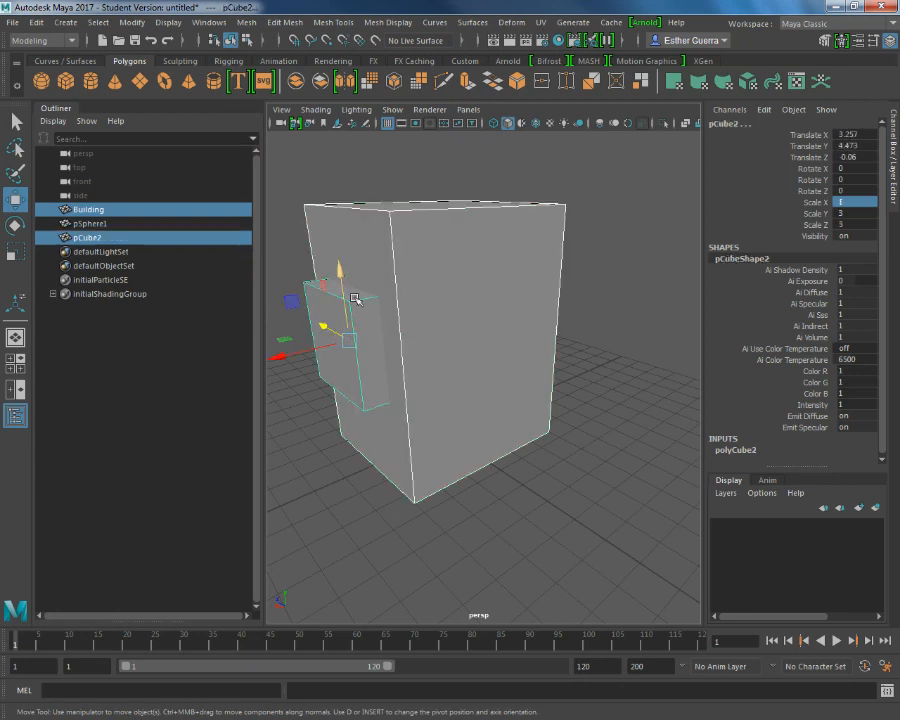
click(304, 22)
mouse_move(240, 21)
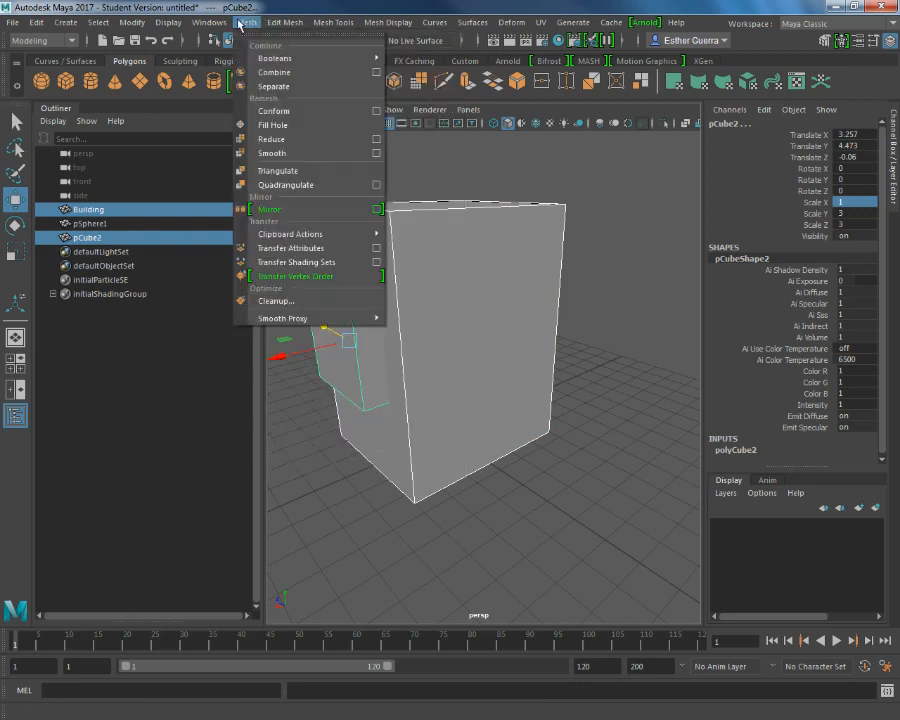
mouse_move(290, 64)
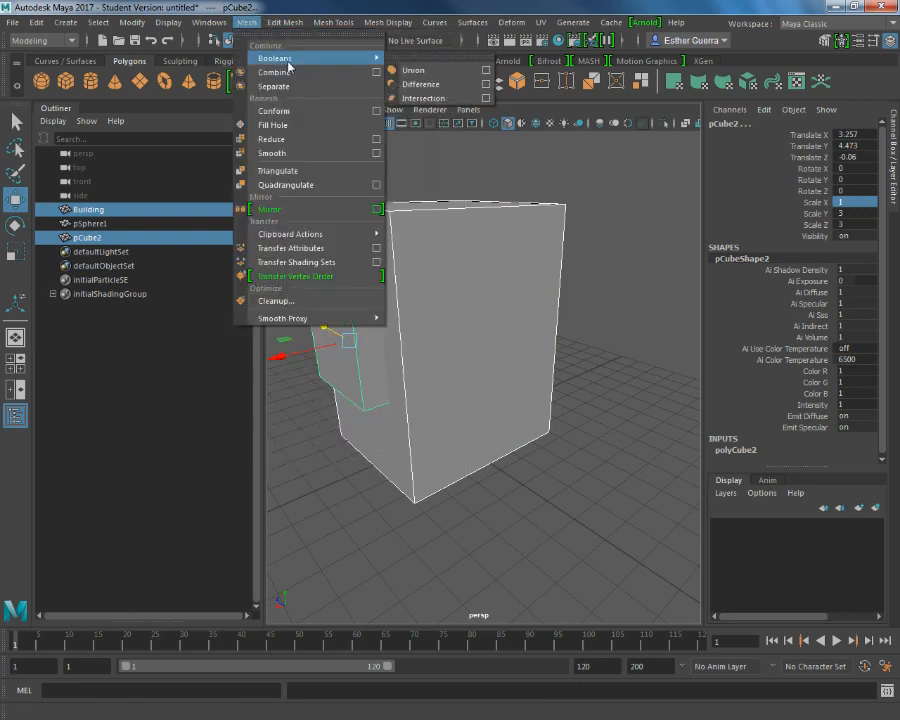
click(487, 85)
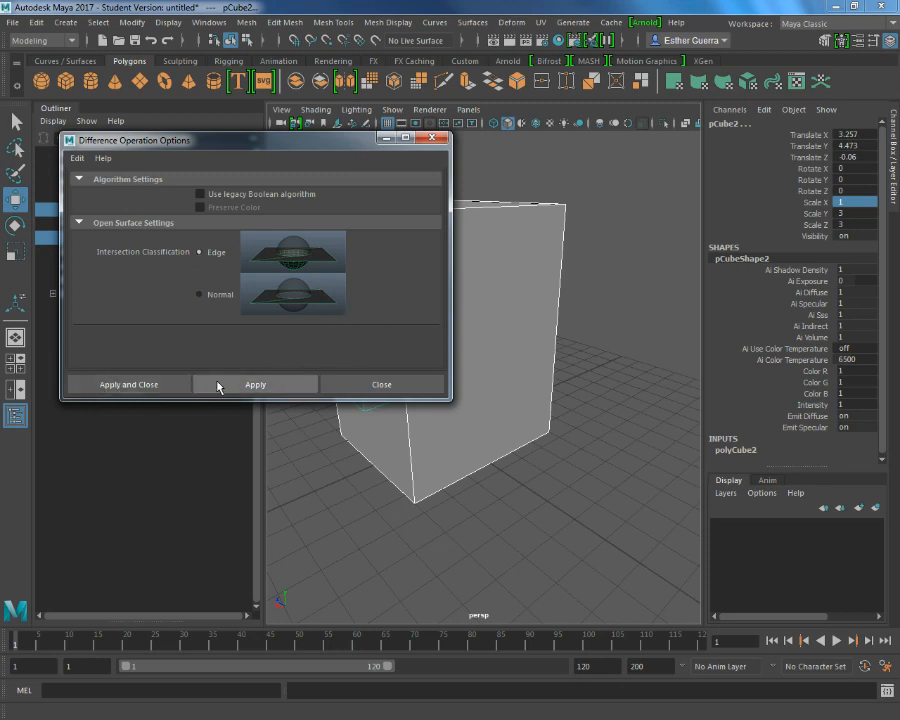
click(150, 383)
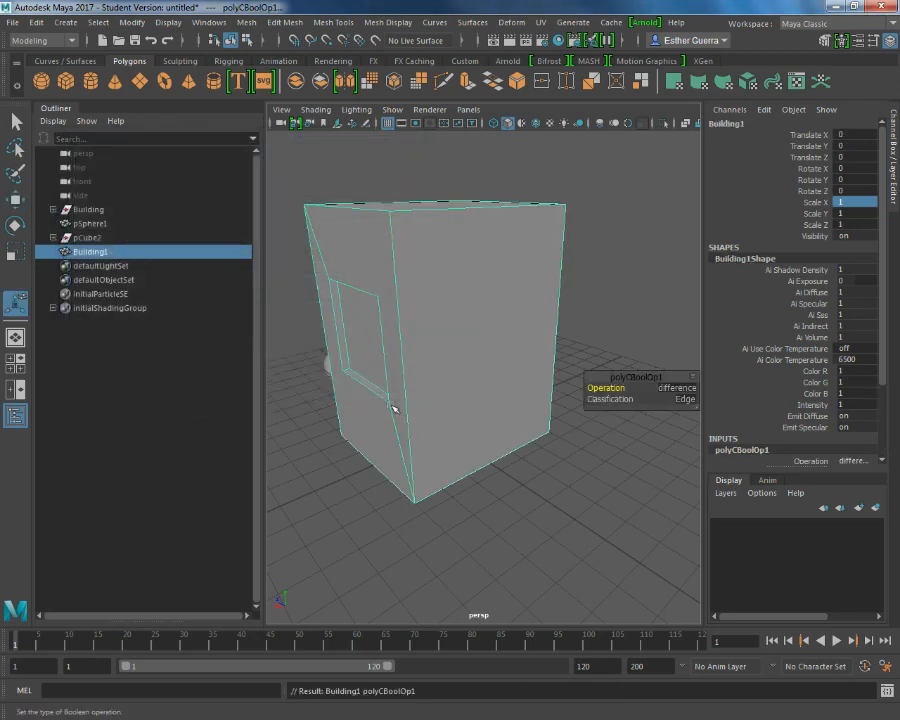
Check the window recess and the leftover Building group, and delete the construction history of the cut building
alt+drag(382, 346, 446, 311)
alt+right_drag(446, 311, 436, 325)
alt+middle_drag(454, 325, 515, 394)
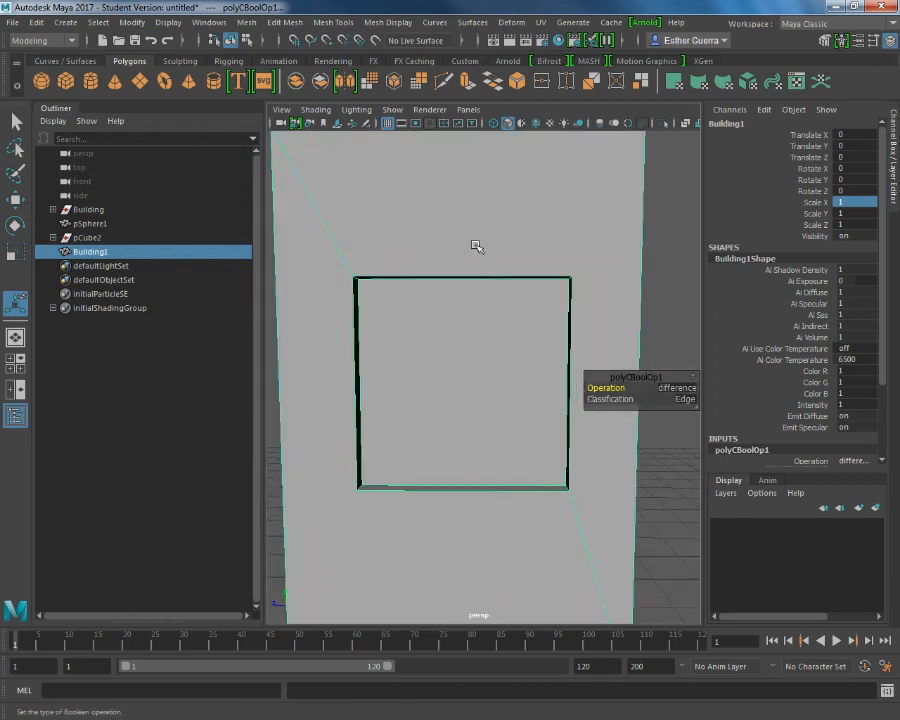
alt+drag(456, 438, 425, 352)
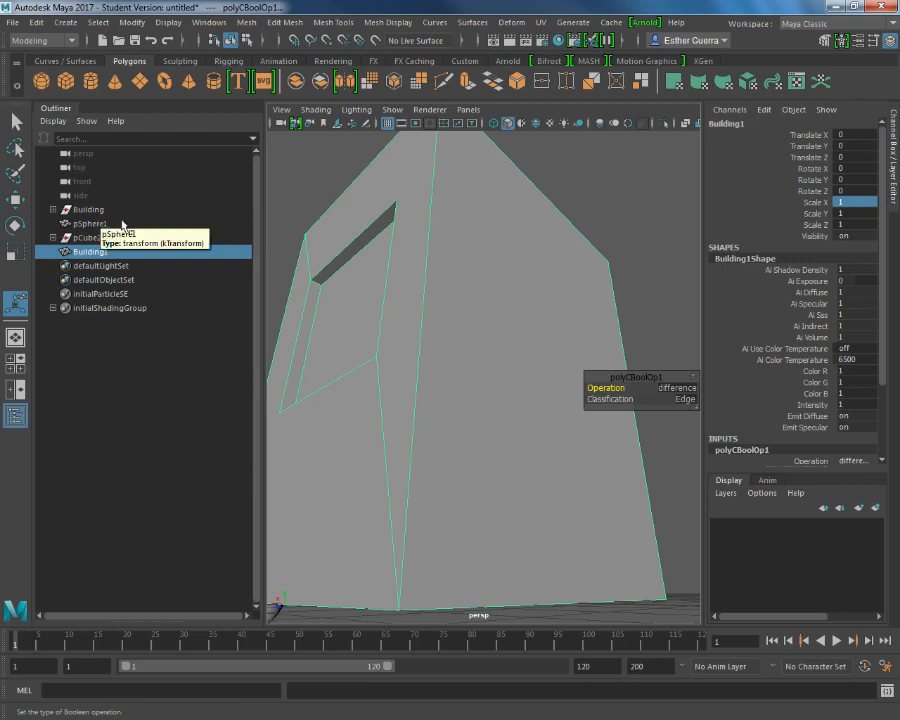
alt+drag(414, 314, 454, 327)
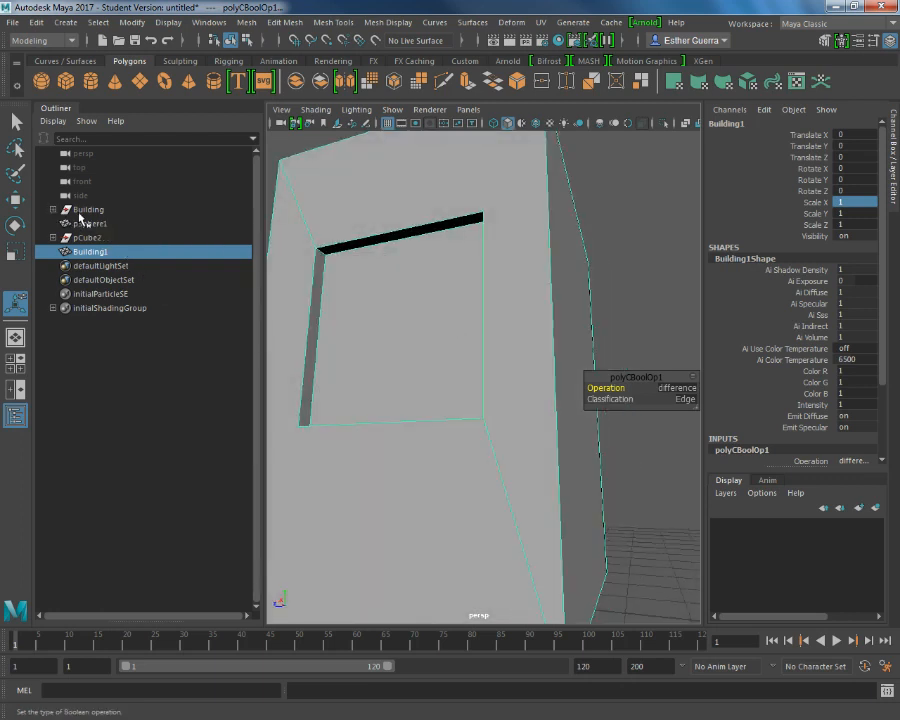
click(52, 210)
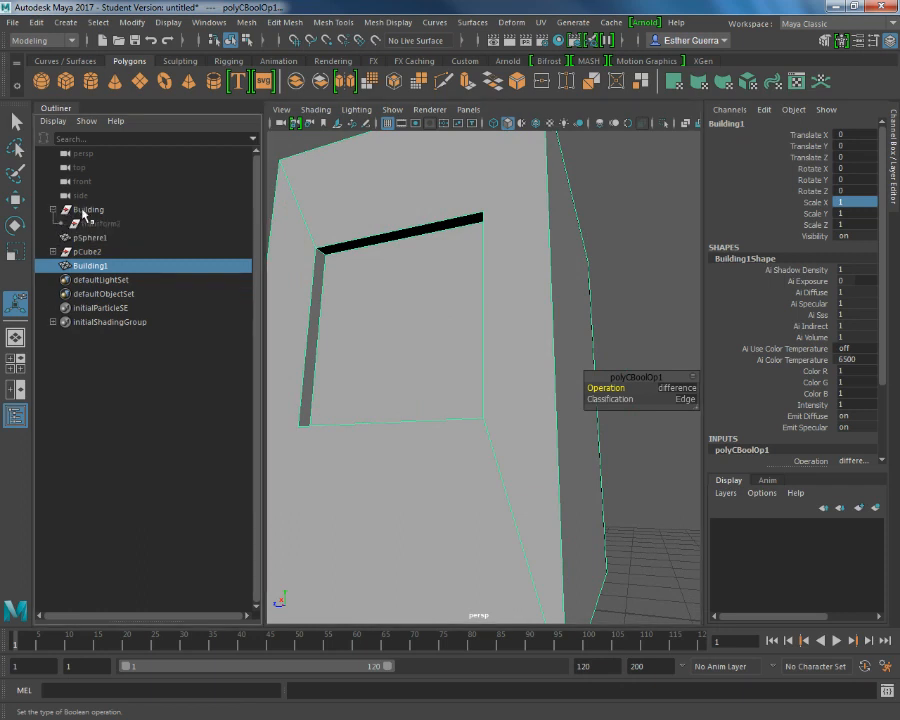
click(490, 217)
click(37, 22)
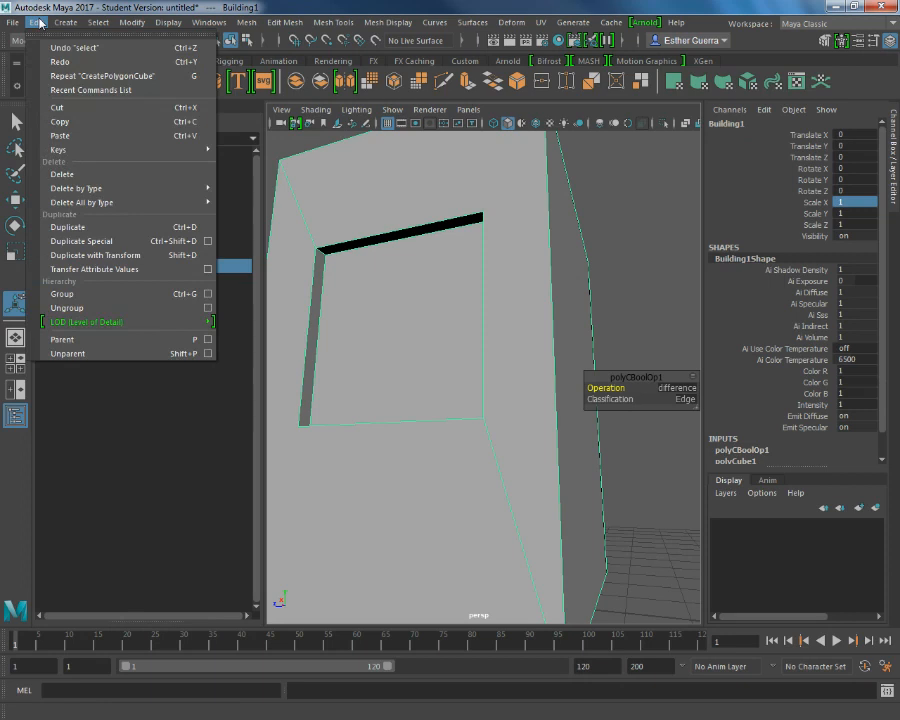
mouse_move(120, 189)
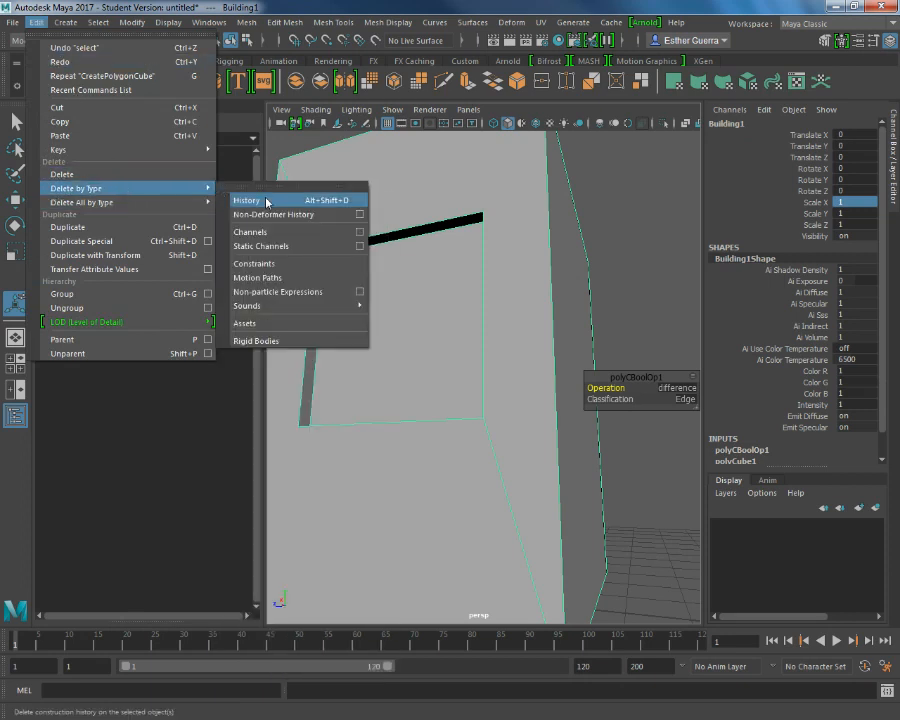
click(267, 201)
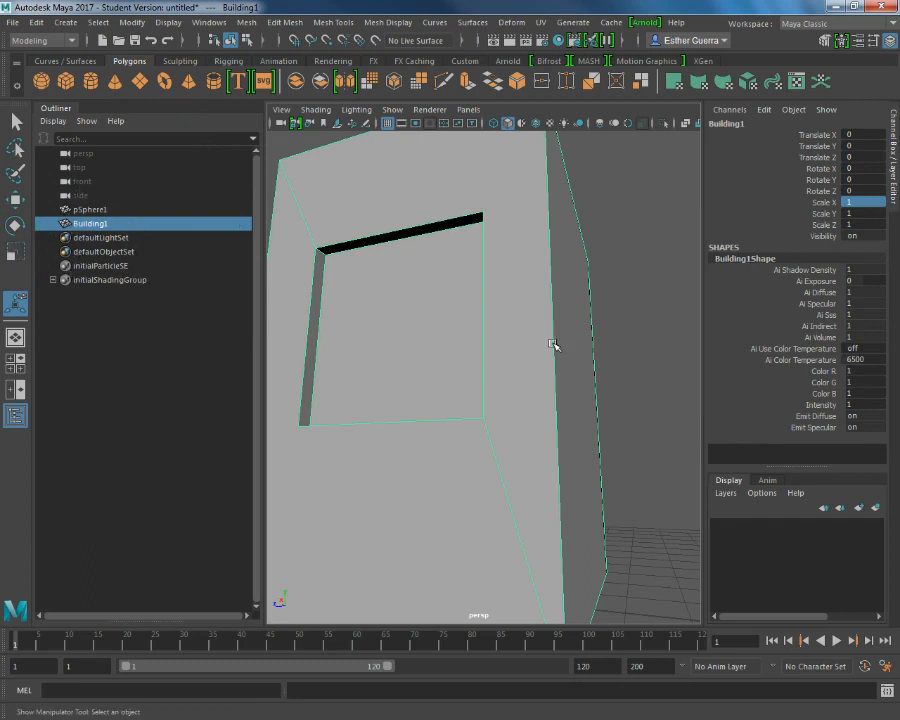
Move the sphere onto the building's roof as a half-embedded dome, at about Y 8.05 and Z 0.07
key(f)
alt+drag(502, 294, 514, 357)
scroll(482, 371, down, 5)
scroll(412, 425, up, 2)
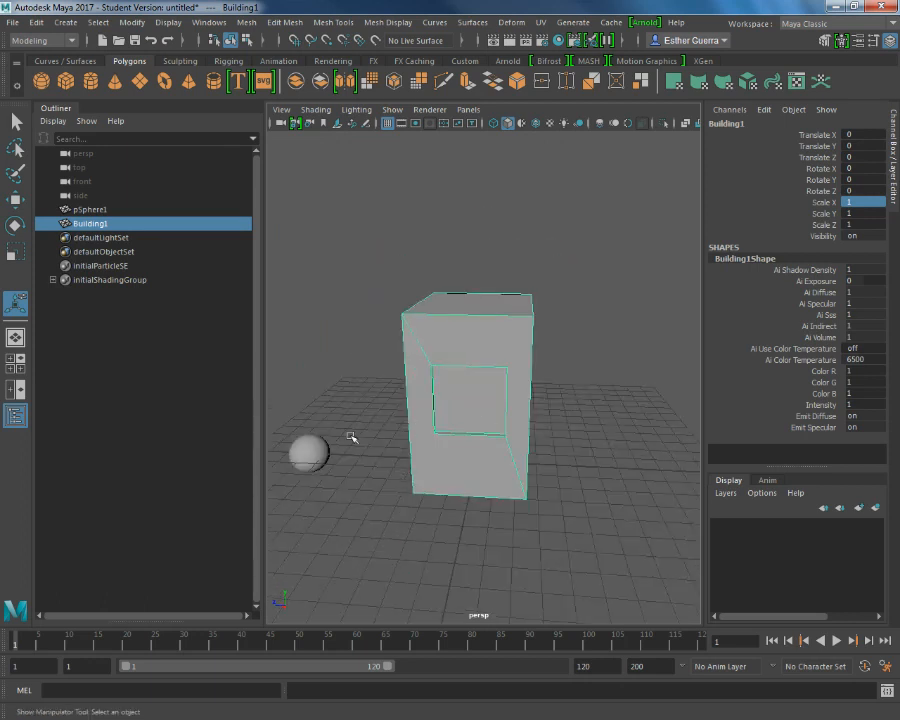
click(314, 450)
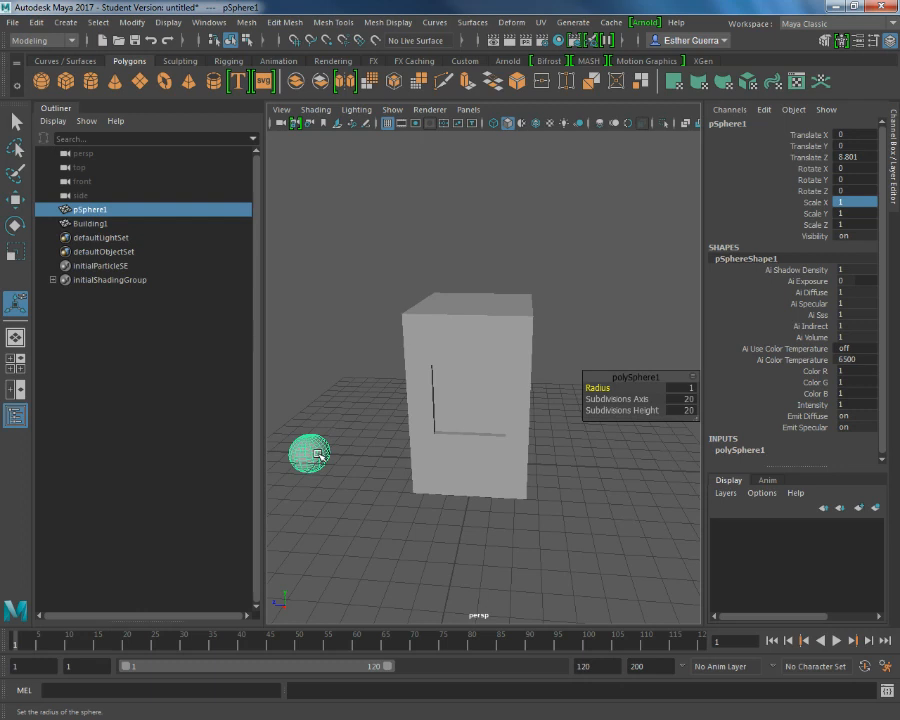
key(w)
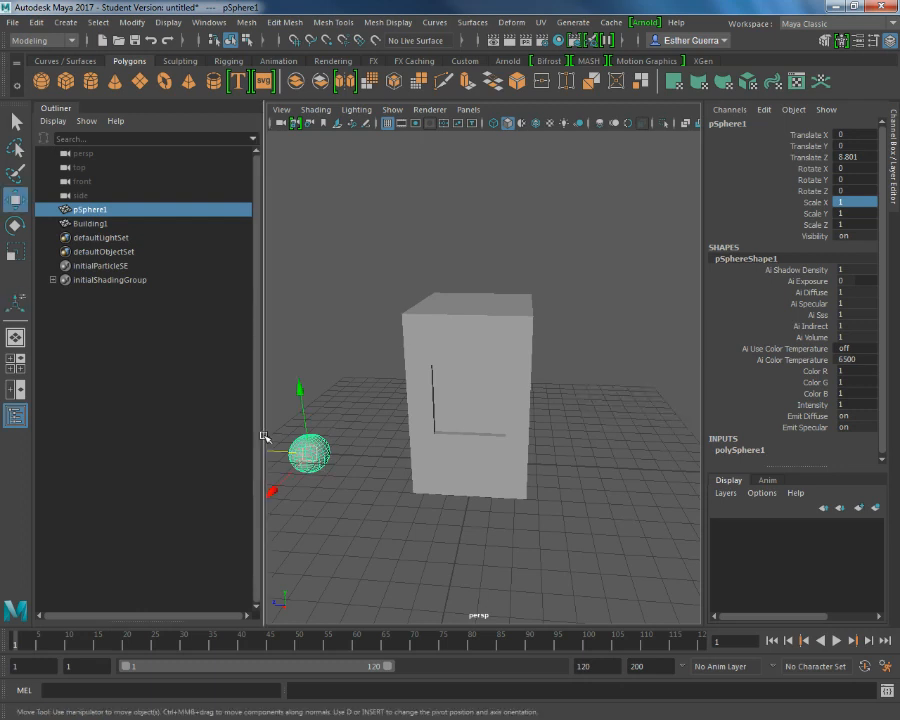
drag(298, 392, 303, 243)
scroll(297, 305, down, 3)
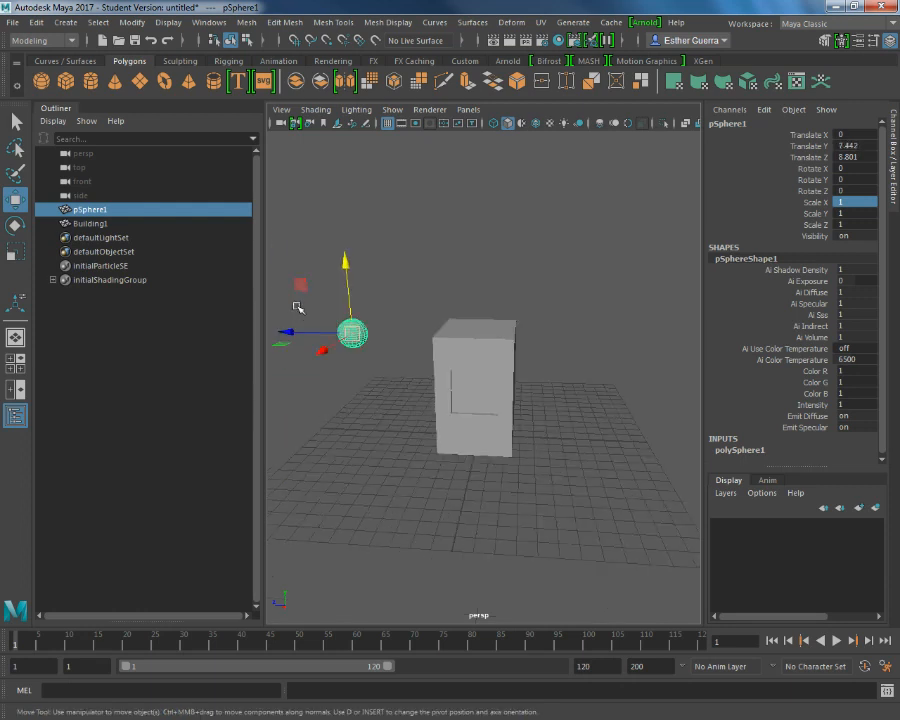
drag(301, 331, 420, 325)
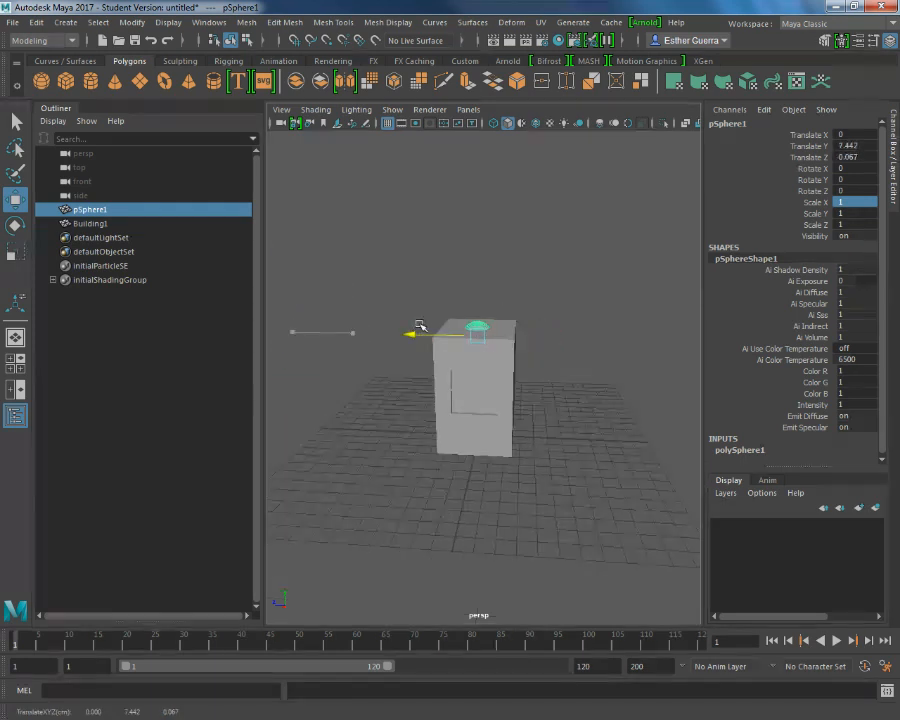
scroll(476, 347, up, 4)
alt+drag(480, 341, 464, 191)
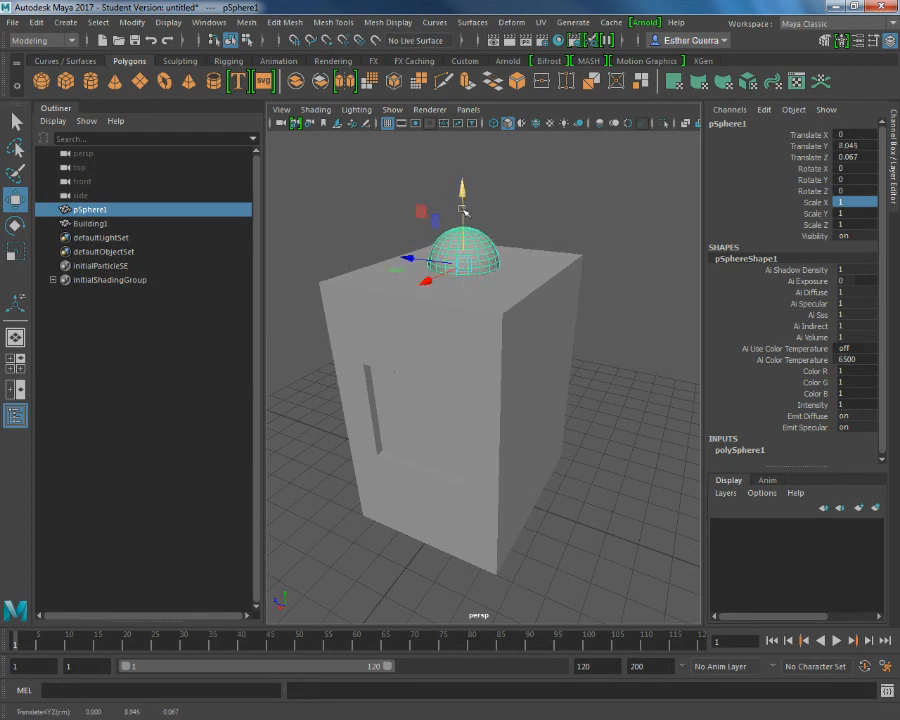
Scale the dome sphere uniformly to 2 on all three axes
key(e)
key(r)
drag(464, 262, 480, 262)
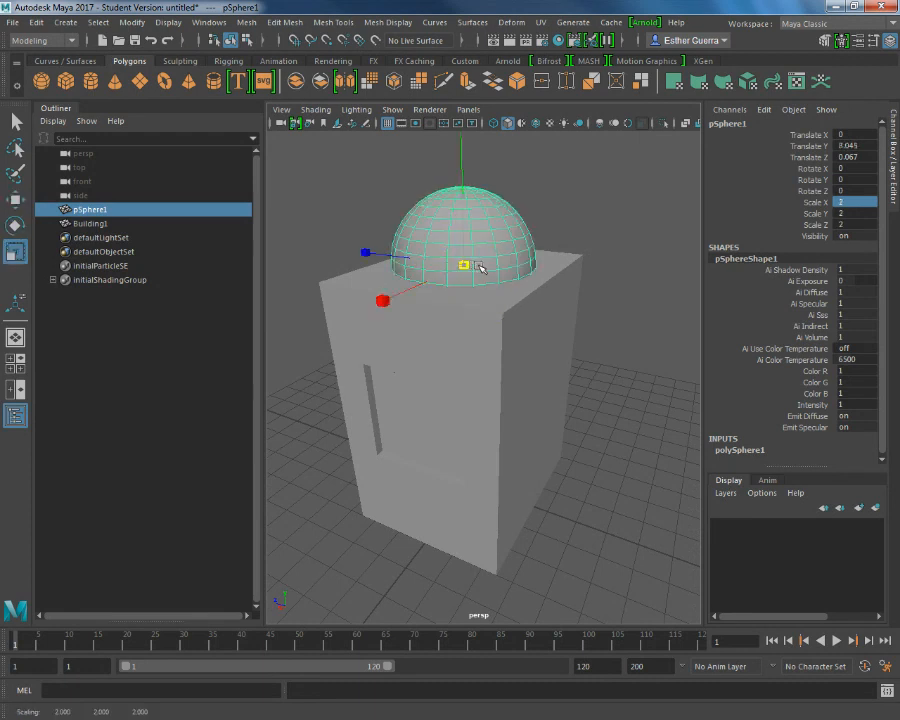
scroll(490, 262, up, 3)
scroll(500, 290, down, 3)
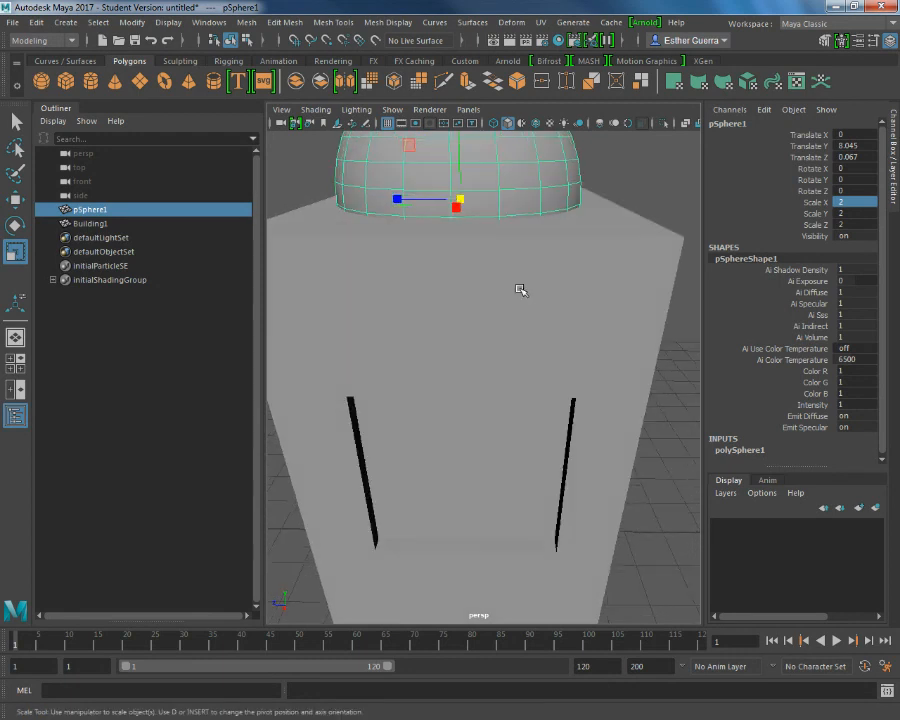
Lower and recentre the enlarged dome sphere on the roof, at about Y 7.89 and Z -0.09
key(w)
alt+drag(504, 259, 465, 216)
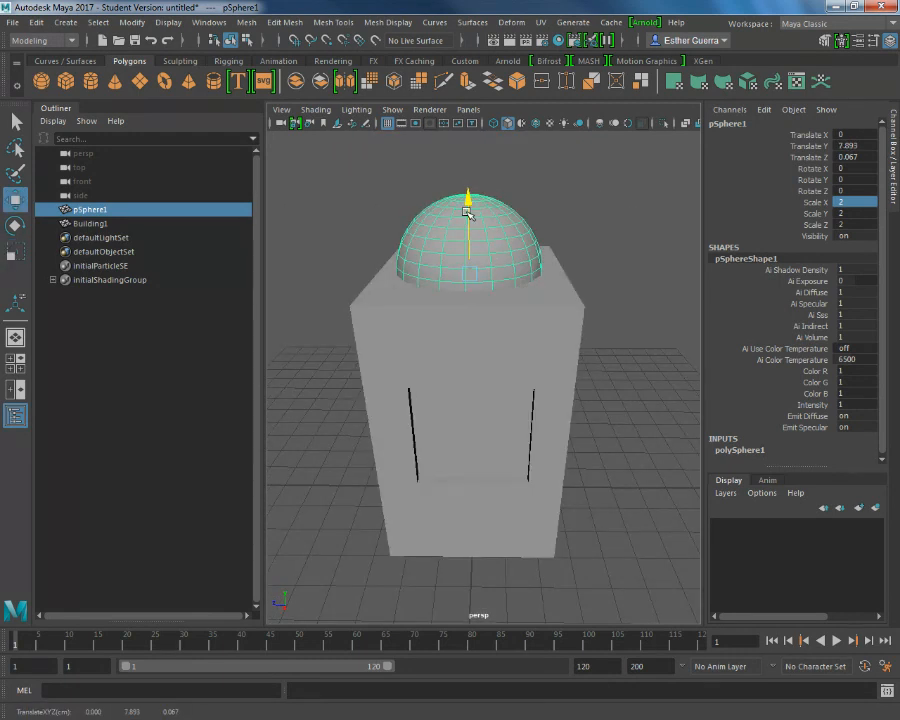
drag(393, 274, 400, 268)
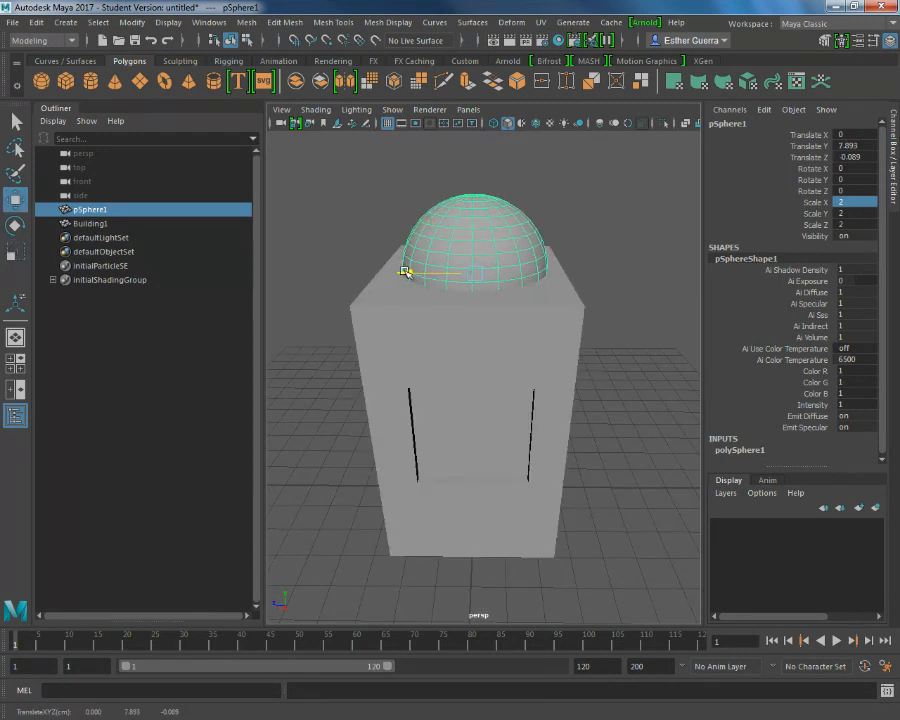
alt+drag(591, 261, 454, 277)
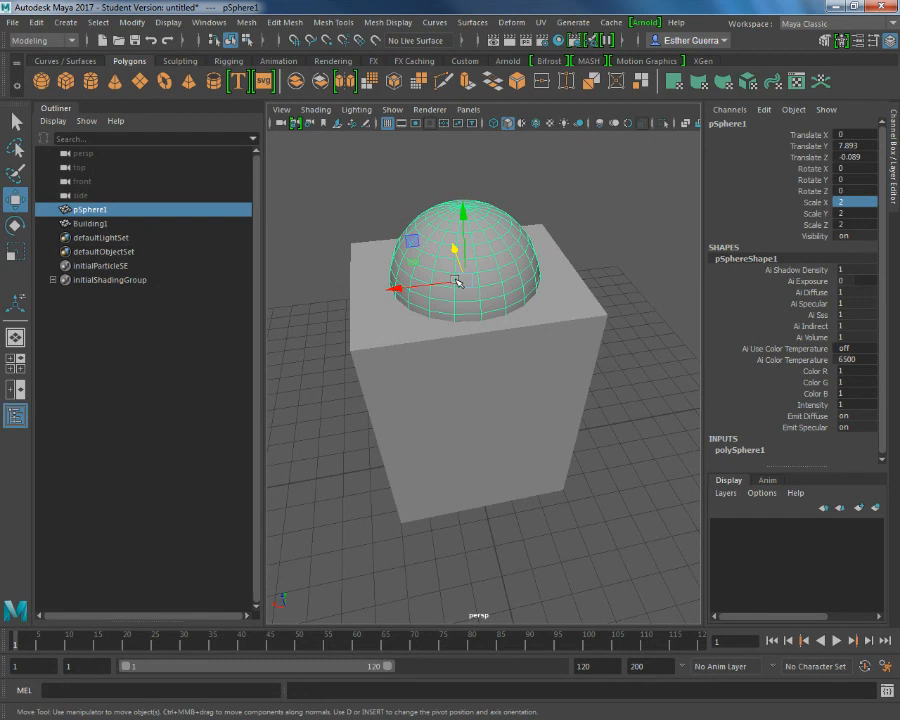
Select the building and the dome sphere and merge them with a Boolean Union using Edge classification
click(438, 312)
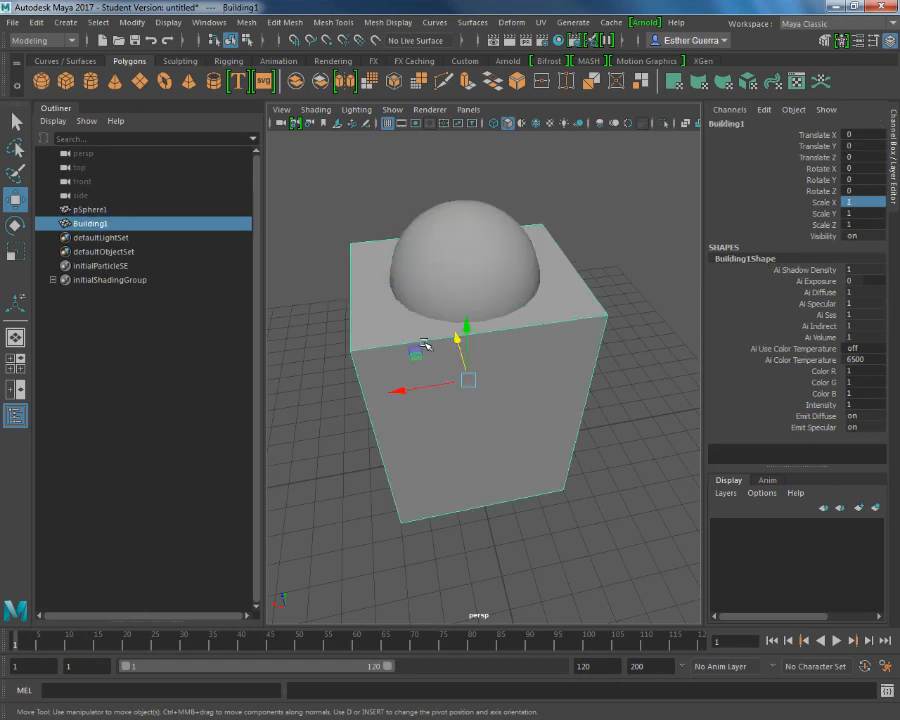
shift+click(481, 270)
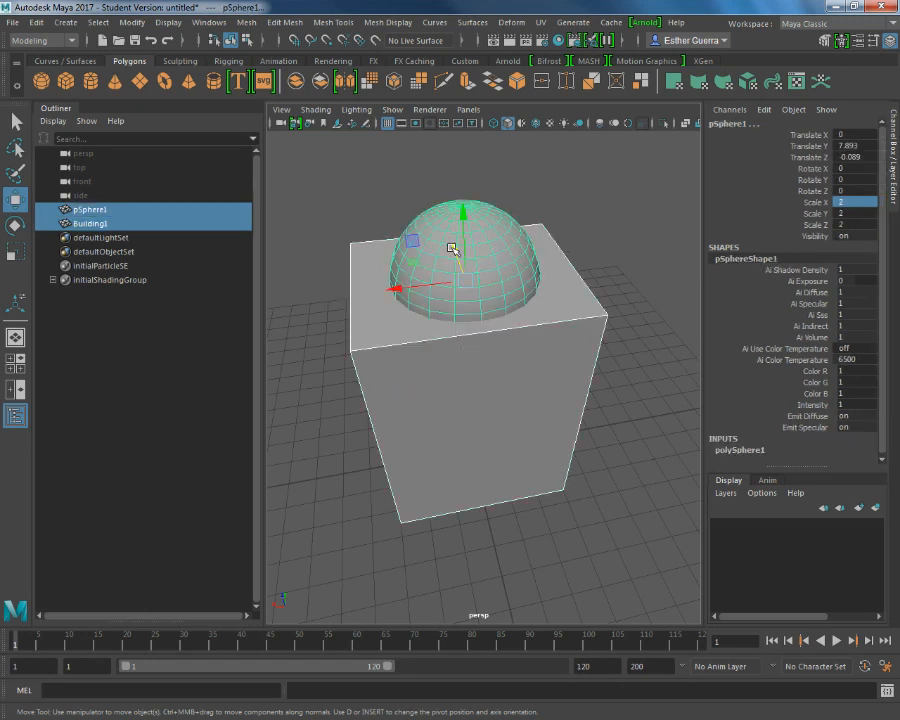
click(277, 23)
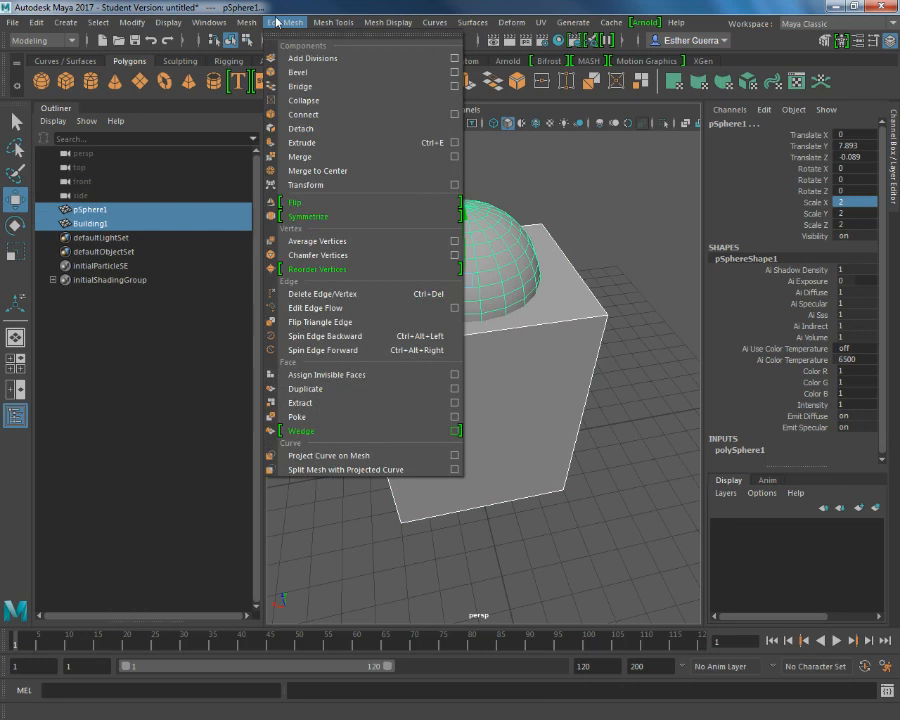
click(246, 22)
mouse_move(272, 58)
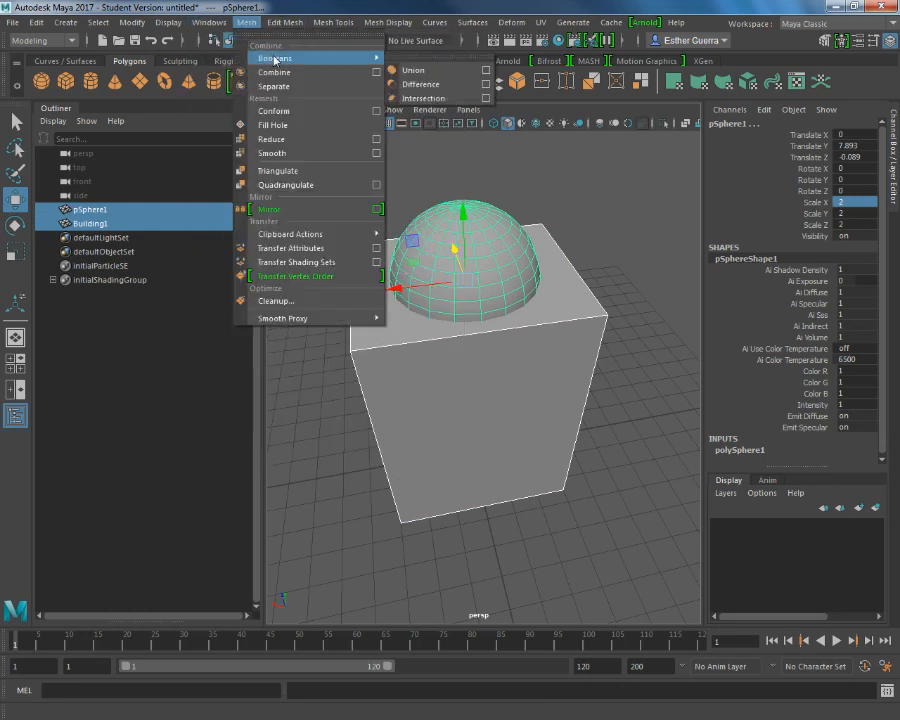
click(486, 70)
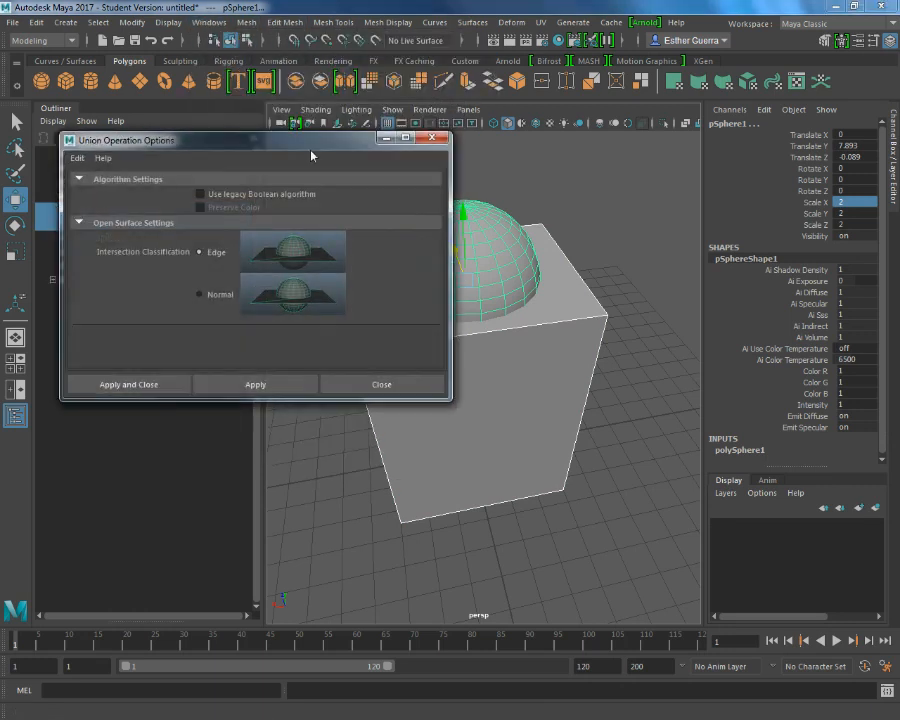
click(143, 390)
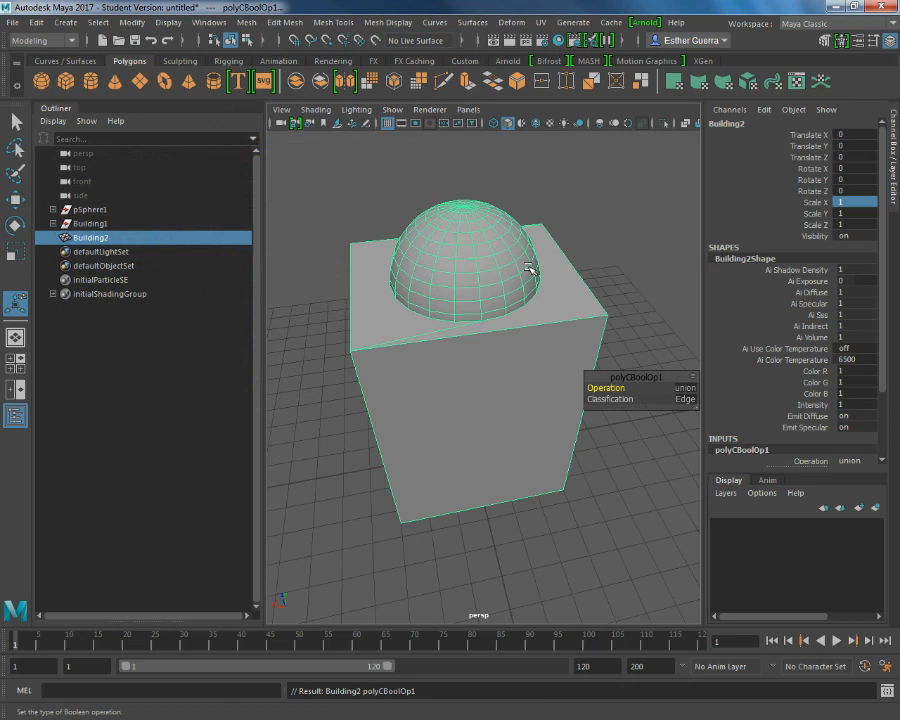
Delete the construction history of the merged domed building
alt+drag(552, 271, 395, 231)
click(484, 385)
click(83, 241)
click(36, 22)
mouse_move(130, 188)
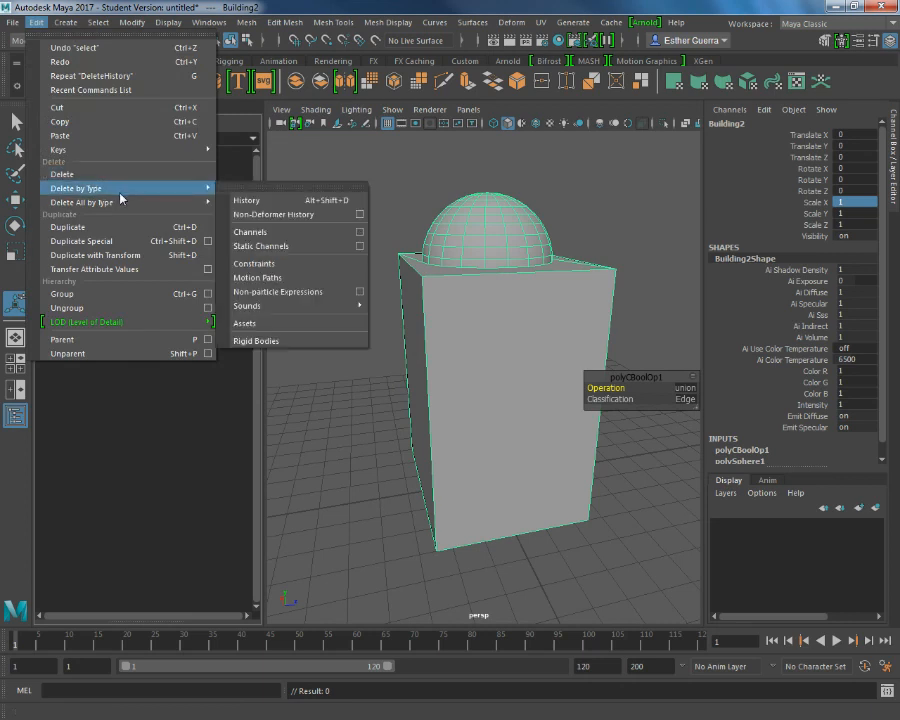
click(272, 201)
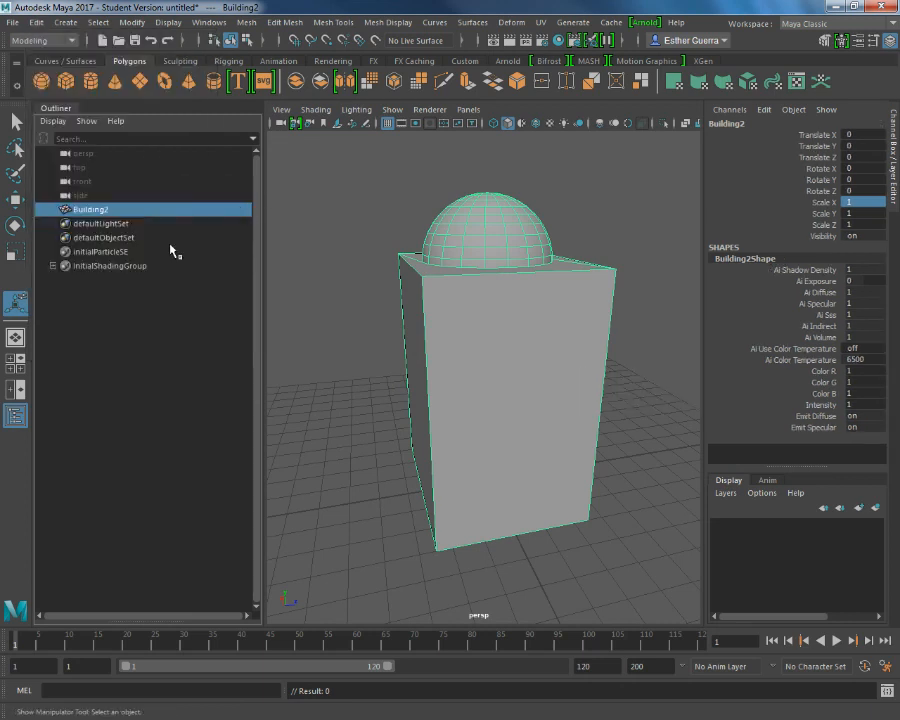
alt+drag(533, 321, 514, 333)
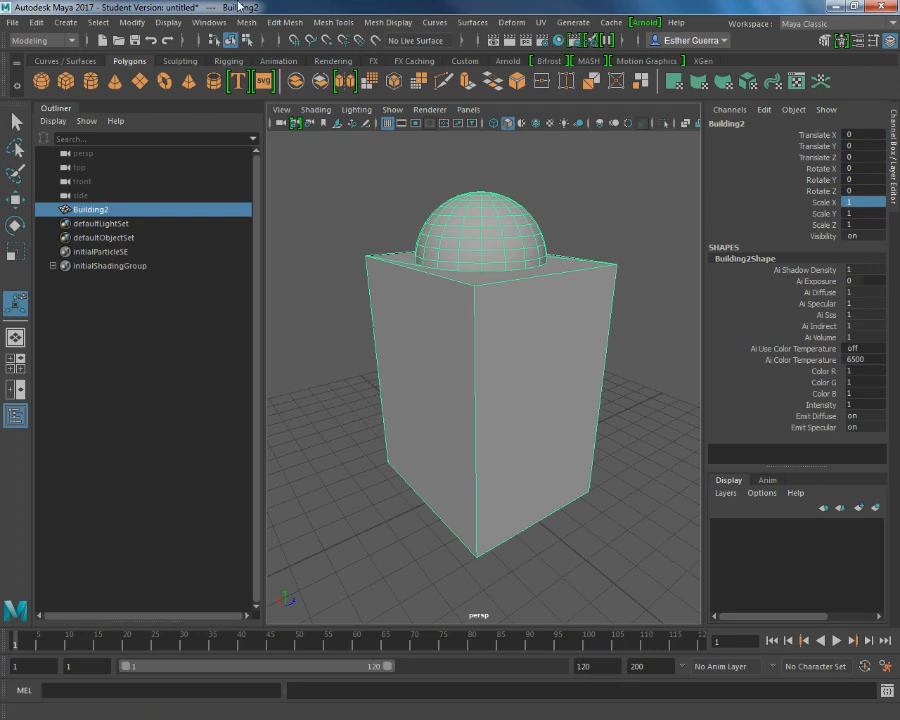
click(246, 22)
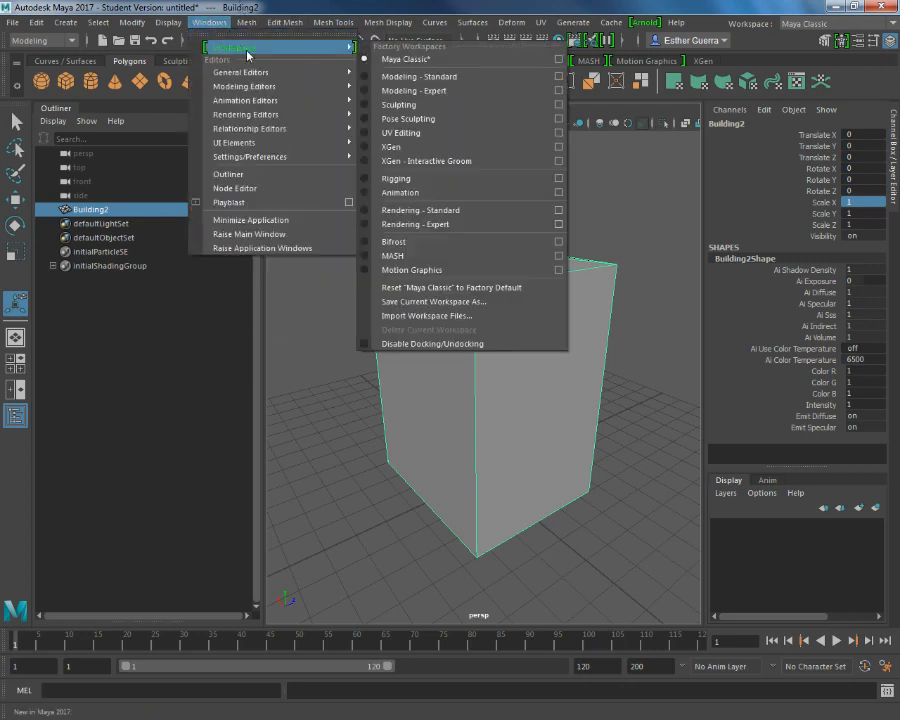
mouse_move(253, 58)
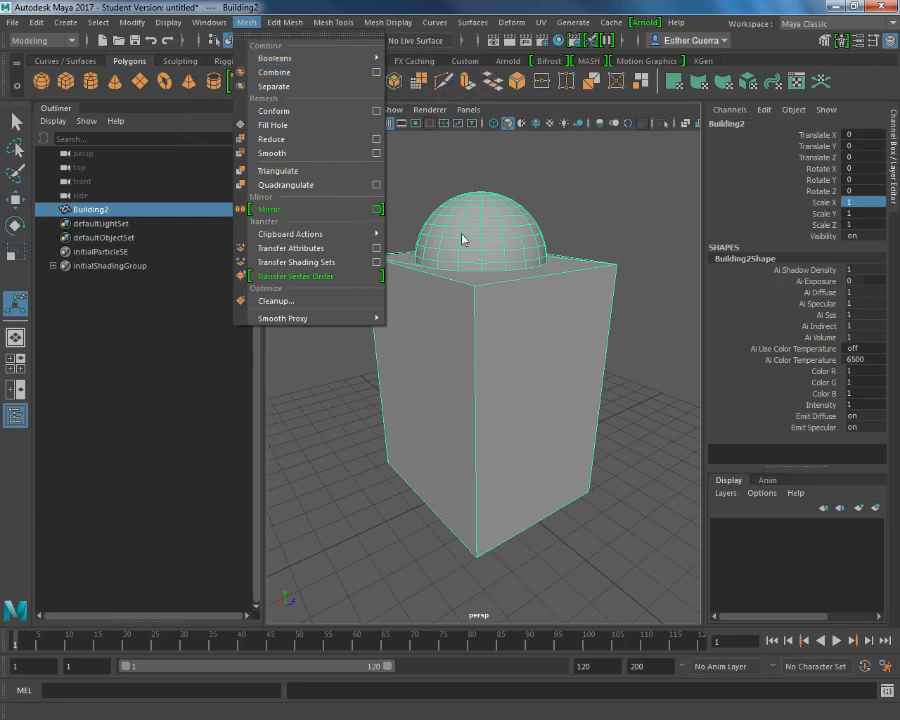
click(374, 528)
Create a polygon sphere and move it up and away from the building, to about Y 9.72 and Z -10.98
scroll(383, 506, down, 5)
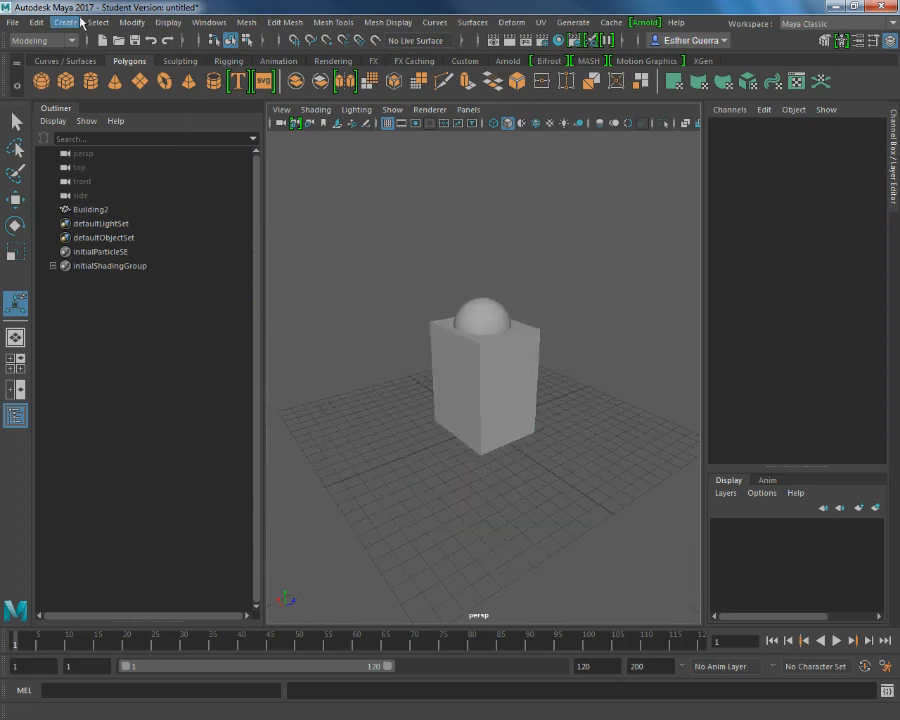
click(79, 20)
mouse_move(88, 74)
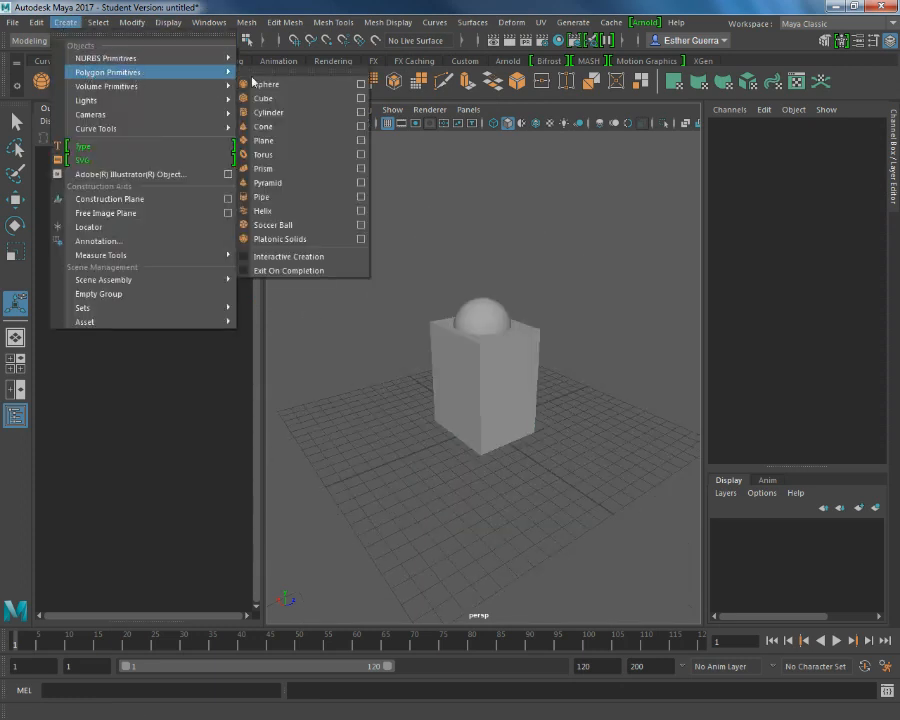
click(256, 84)
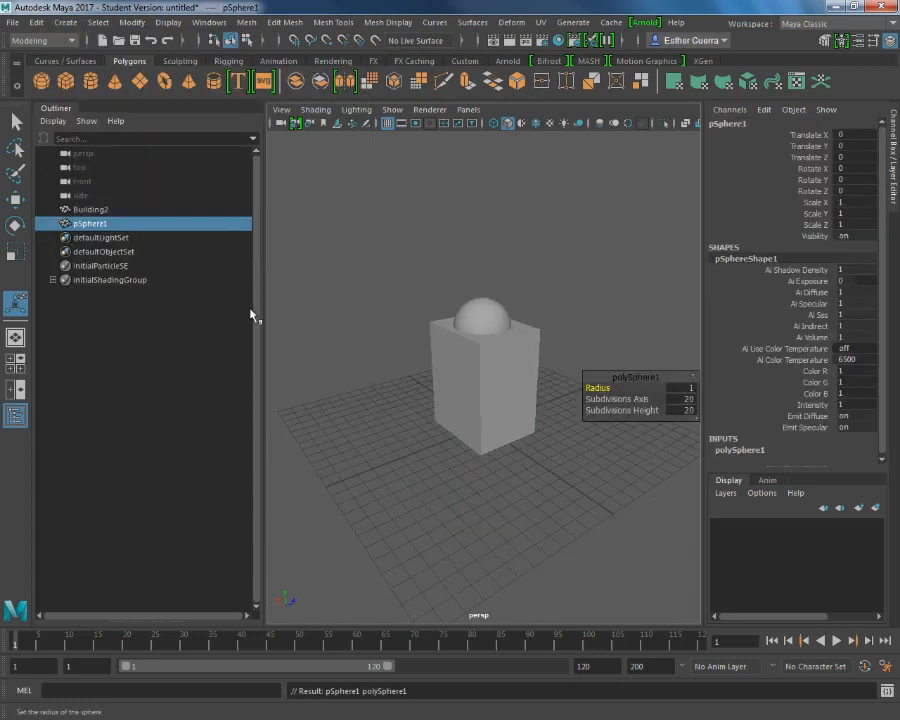
key(w)
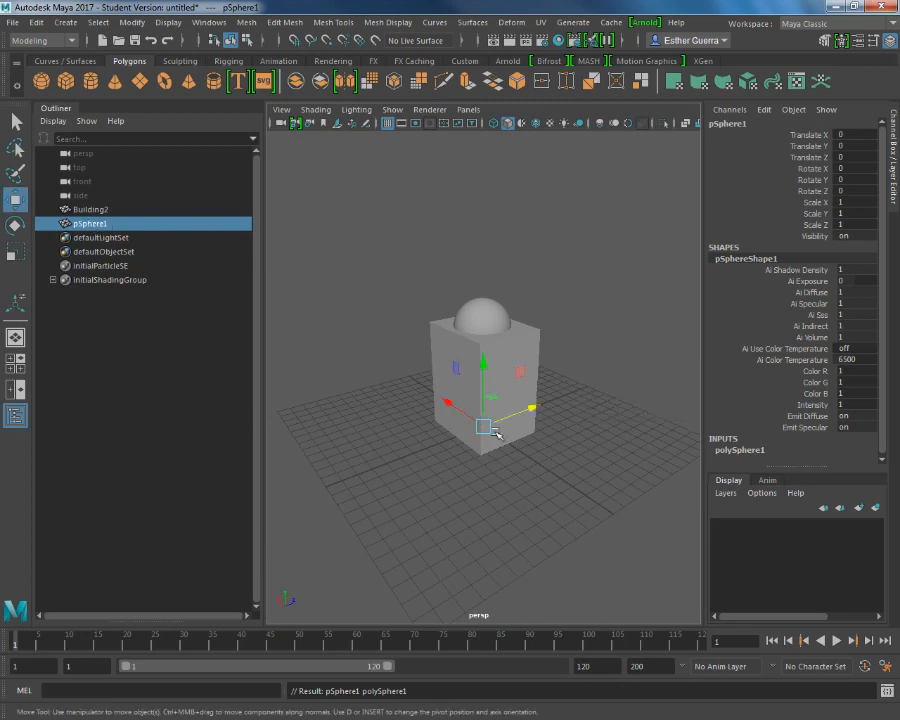
drag(488, 428, 320, 242)
Scale the new sphere uniformly to 3
key(r)
drag(316, 329, 341, 327)
scroll(339, 327, up, 3)
alt+drag(395, 318, 547, 310)
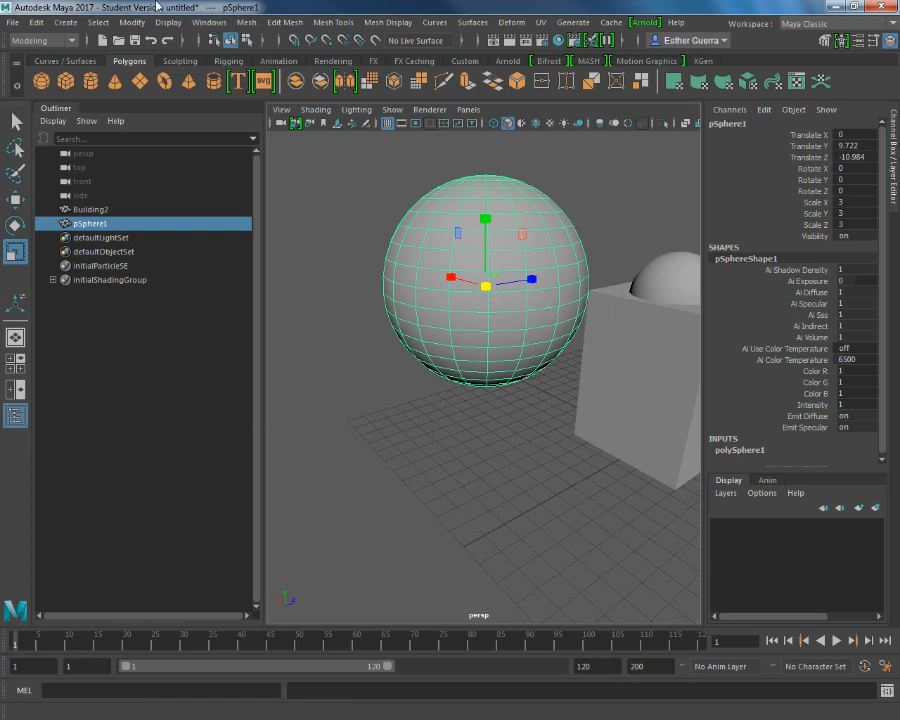
Create a polygon cube, place it beneath the large sphere at about Y 5.32 and Z -10.31, and scale it uniformly to 6
click(96, 22)
mouse_move(65, 22)
mouse_move(87, 73)
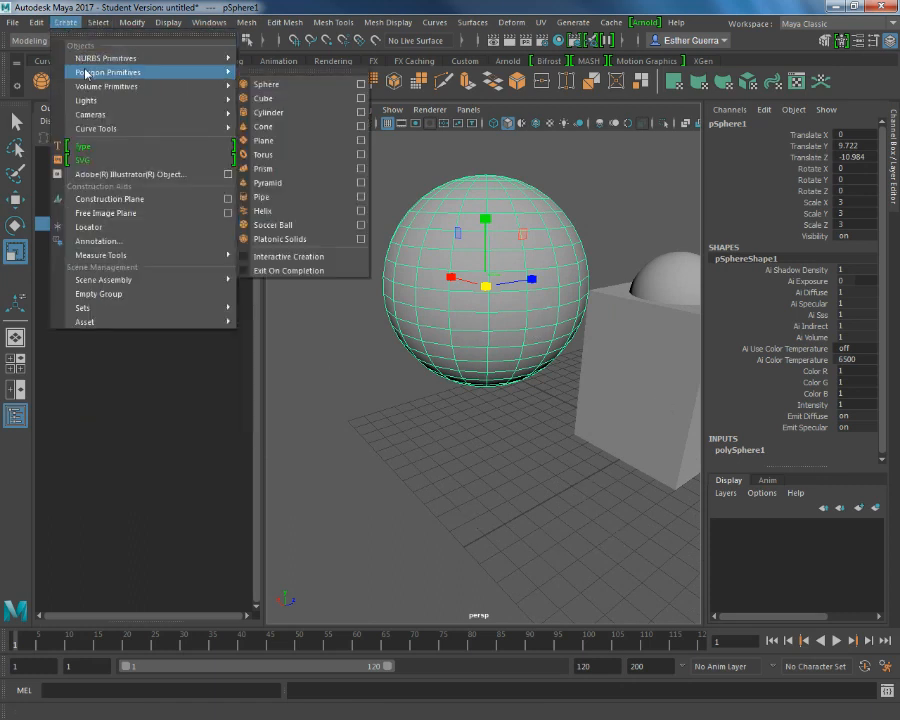
click(285, 98)
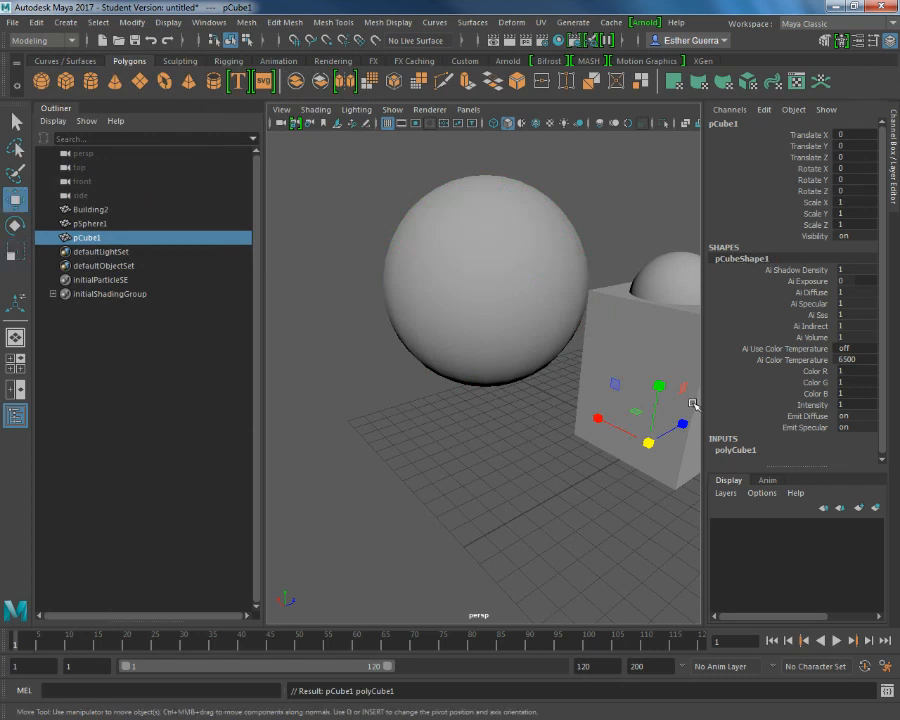
drag(683, 422, 563, 481)
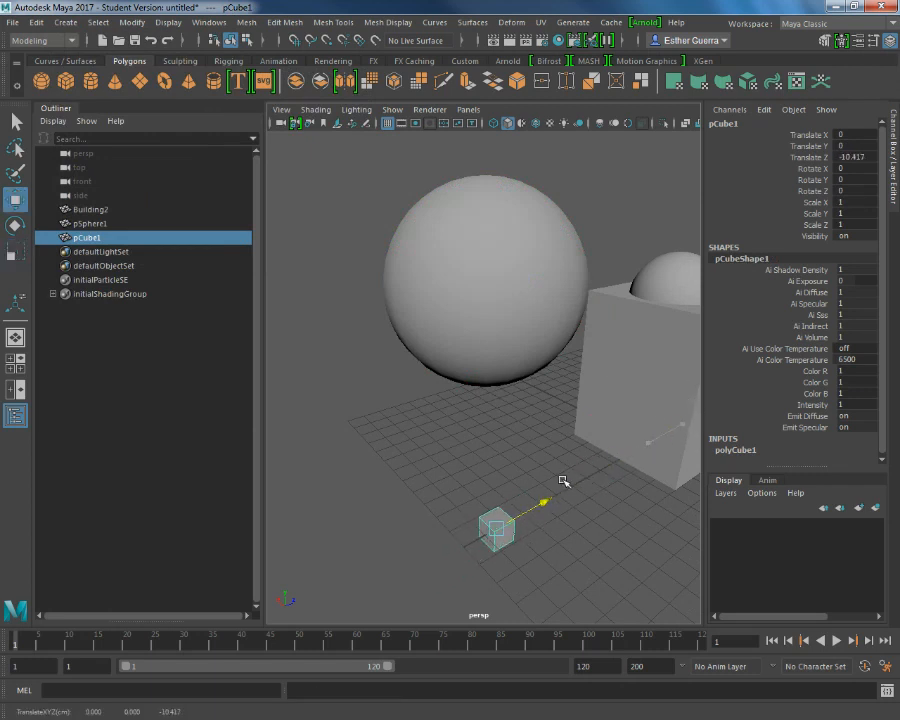
drag(501, 475, 495, 345)
drag(496, 408, 608, 414)
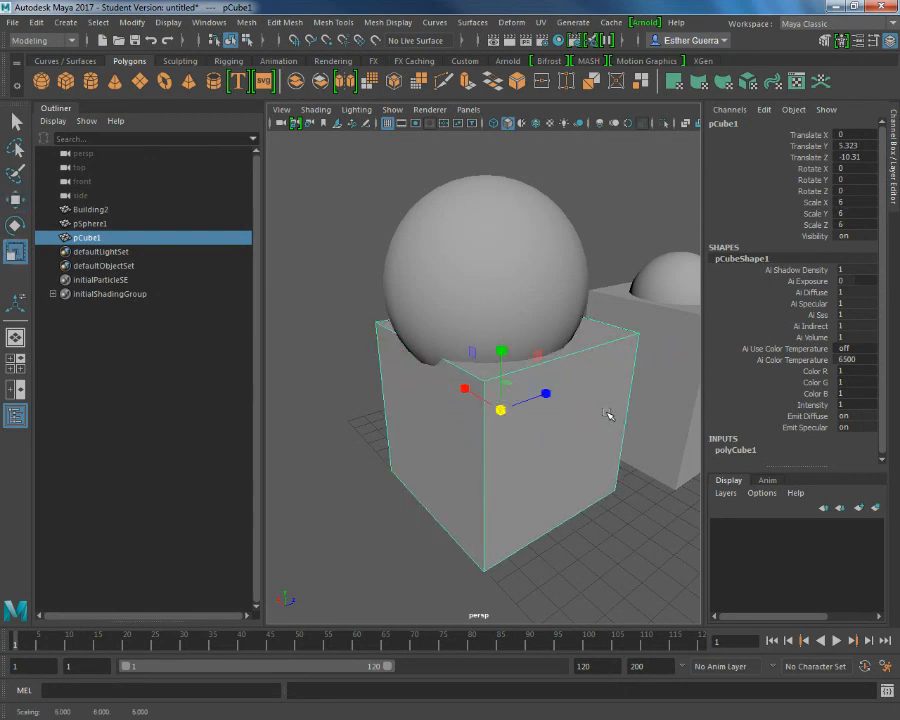
Move the cube up so it overlaps the sphere's lower part, at about X -0.2, Y 8.22 and Z -11.29
key(w)
drag(502, 344, 503, 306)
drag(553, 358, 529, 364)
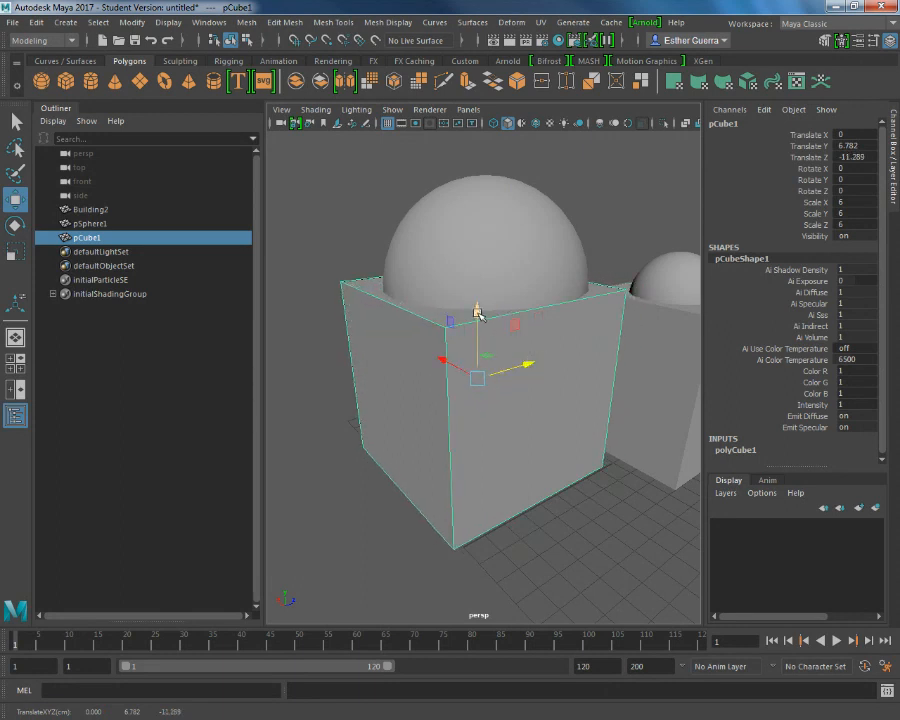
drag(478, 311, 478, 300)
drag(443, 355, 446, 356)
drag(481, 304, 599, 297)
Select the sphere inside the cube and scale it uniformly to 4 so it protrudes through the cube's sides
click(628, 226)
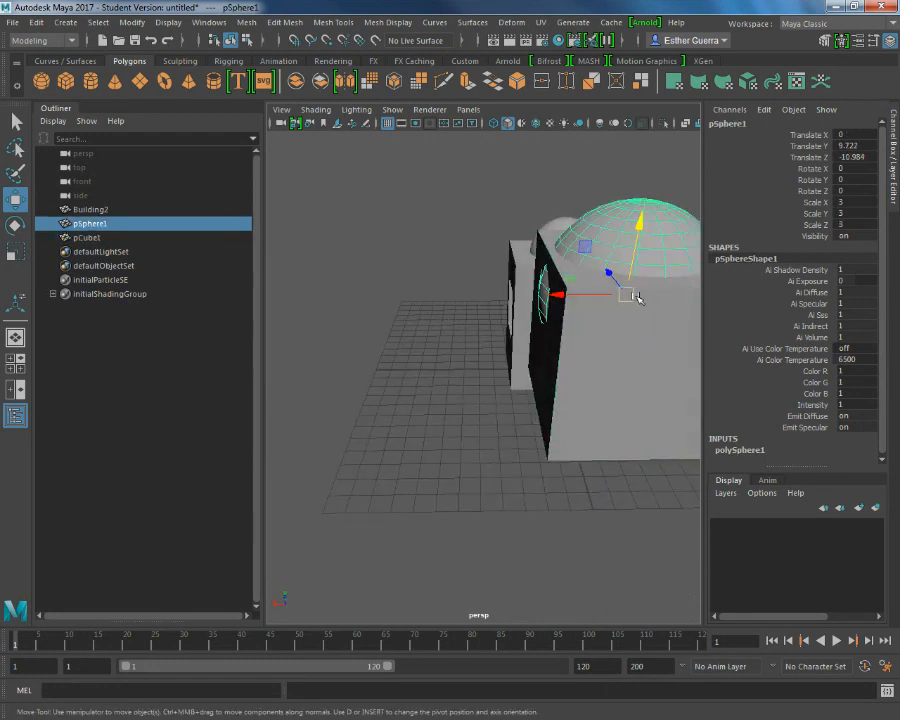
key(e)
key(r)
drag(630, 296, 497, 316)
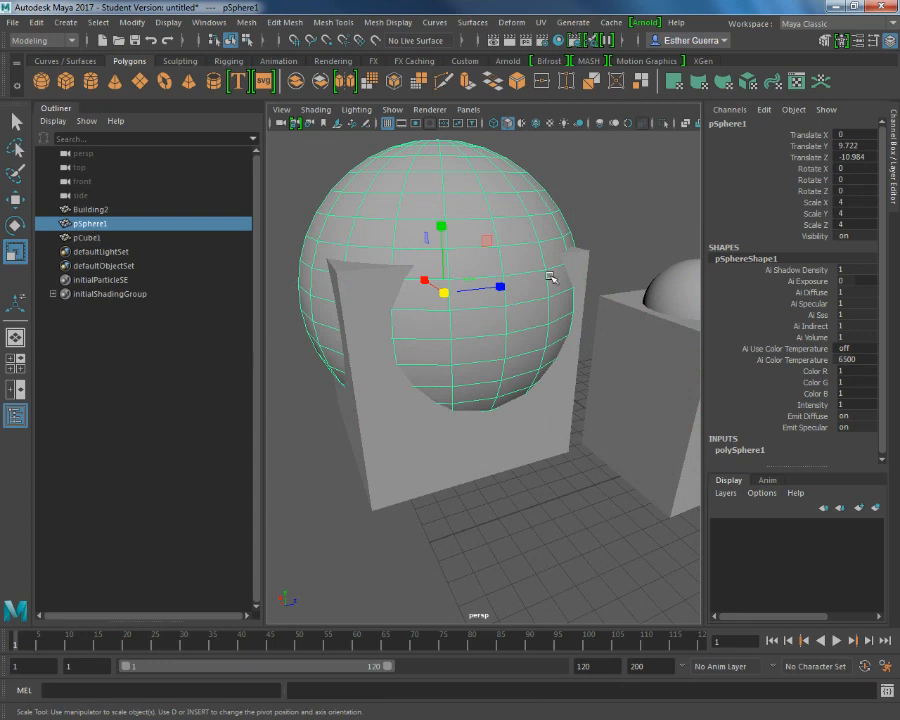
key(w)
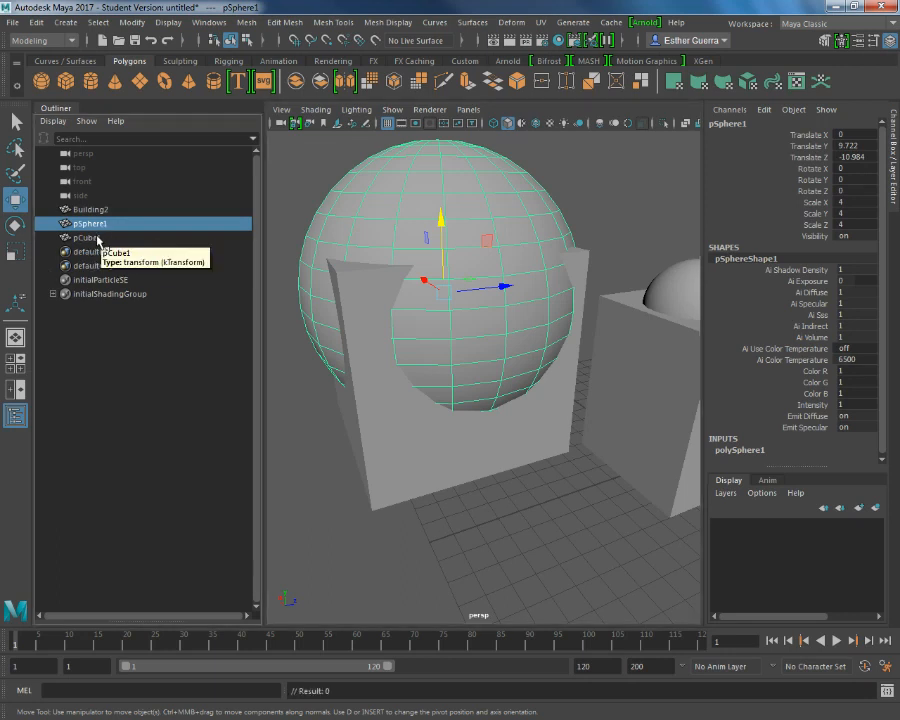
Add the cube to the sphere selection, apply a Boolean Intersection with Edge classification, and inspect the shape from several angles
ctrl+click(90, 238)
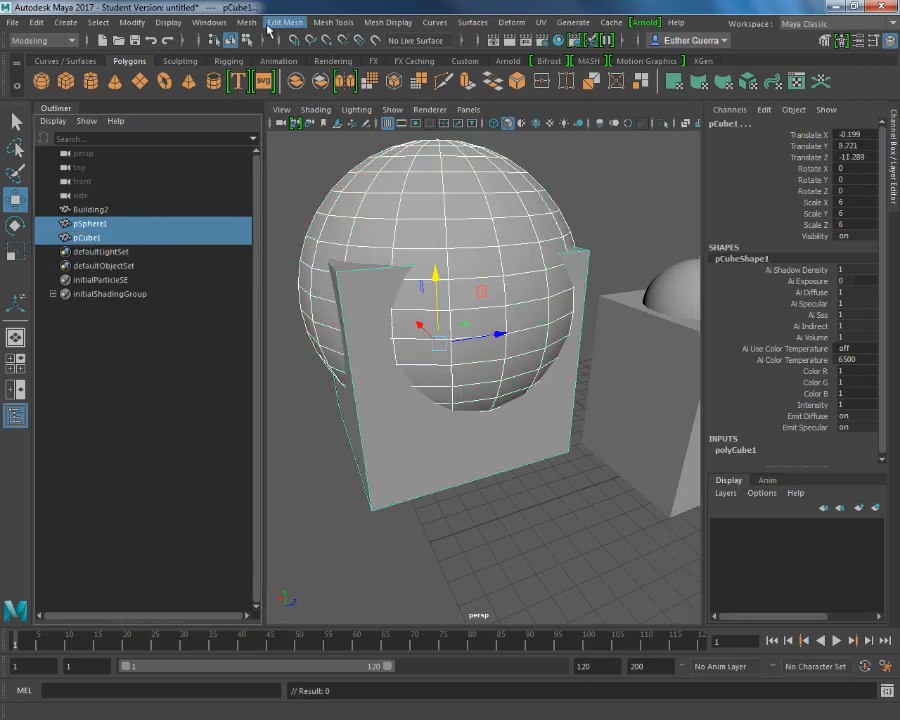
click(246, 22)
mouse_move(289, 60)
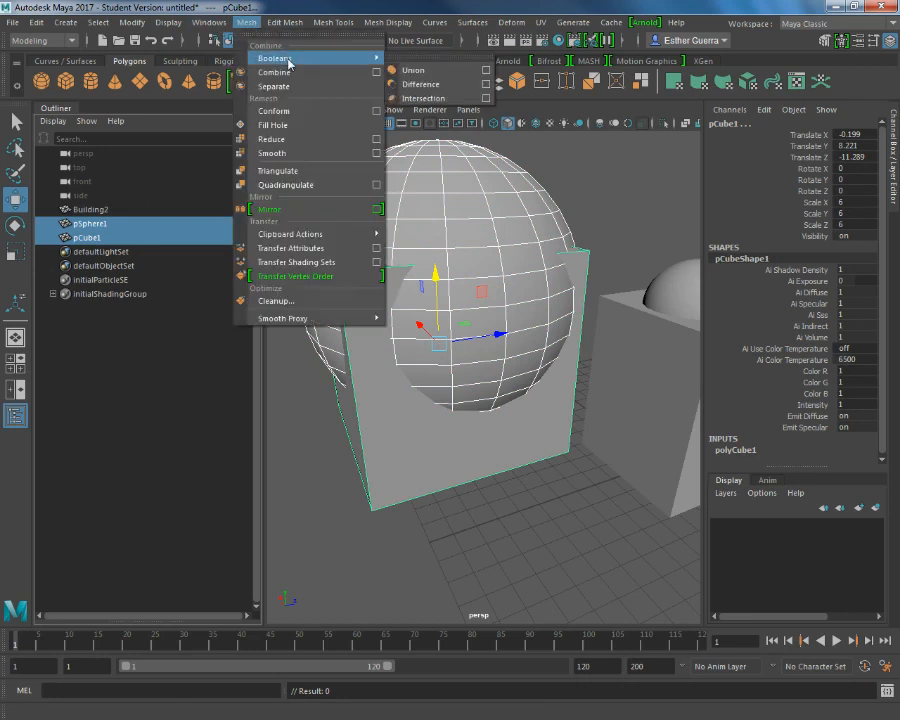
click(485, 98)
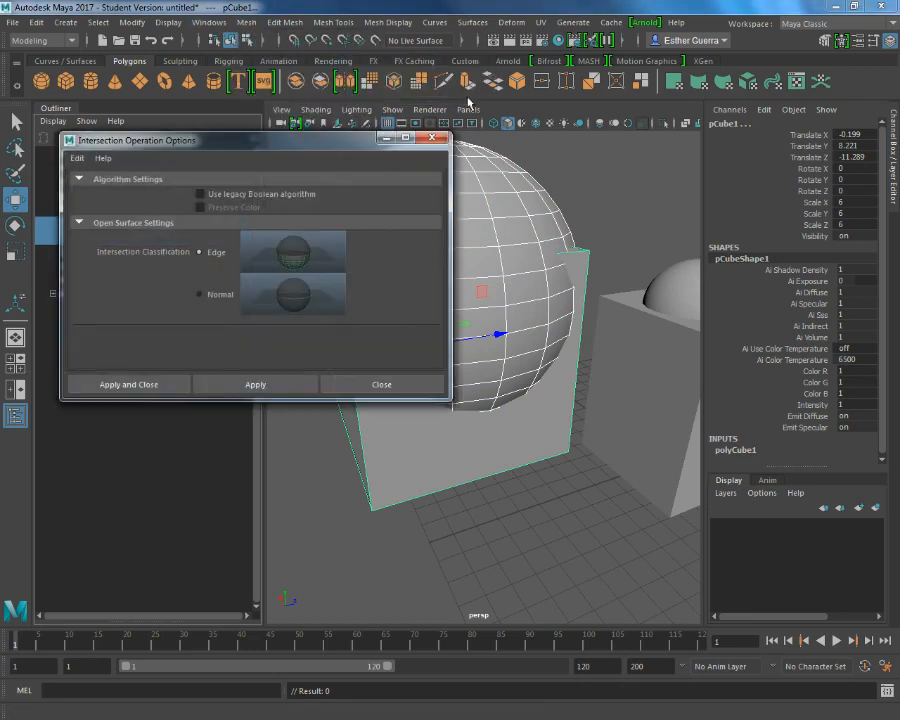
click(155, 386)
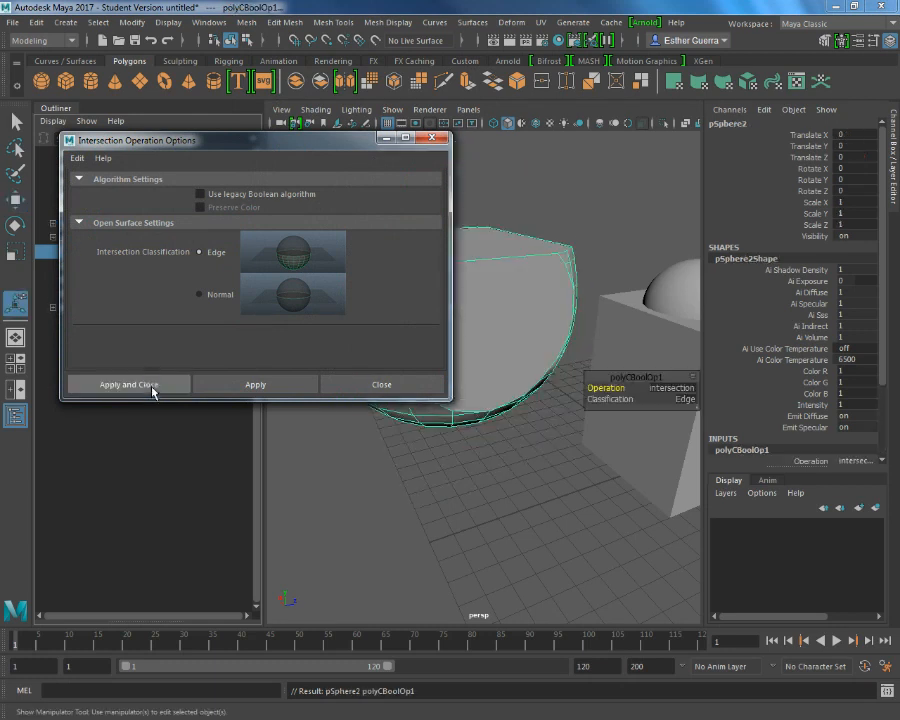
alt+drag(422, 326, 436, 288)
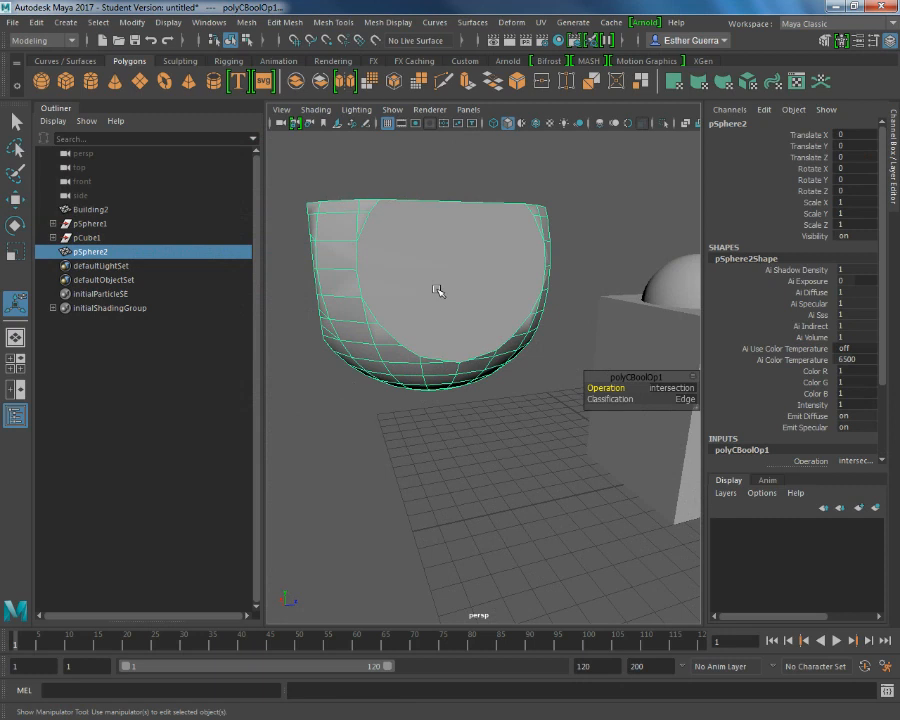
alt+drag(416, 301, 440, 307)
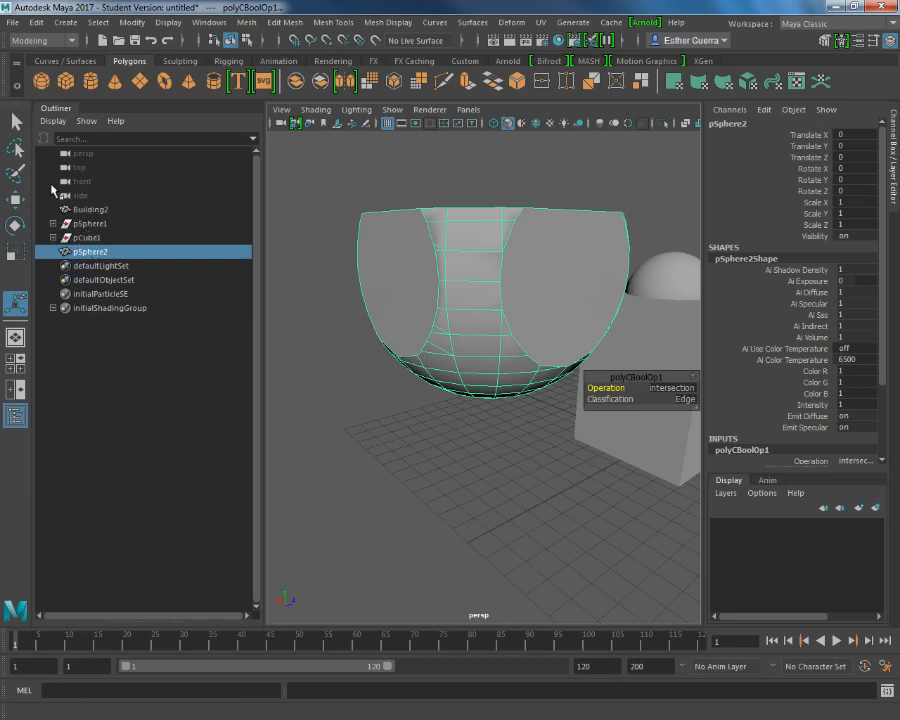
Delete the construction history of the intersected sphere-and-cube shape
click(42, 23)
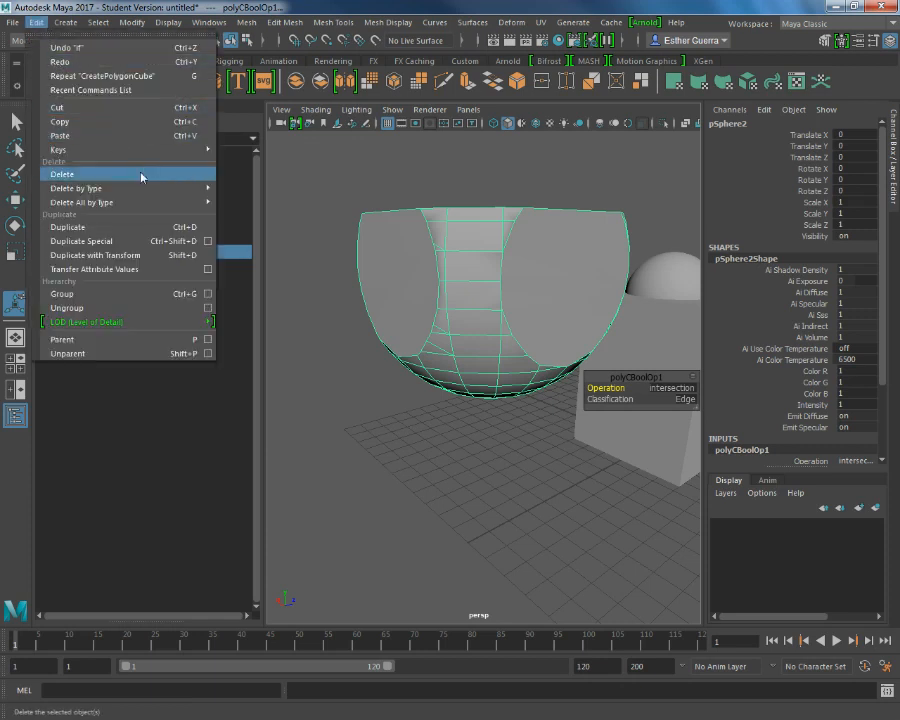
mouse_move(147, 190)
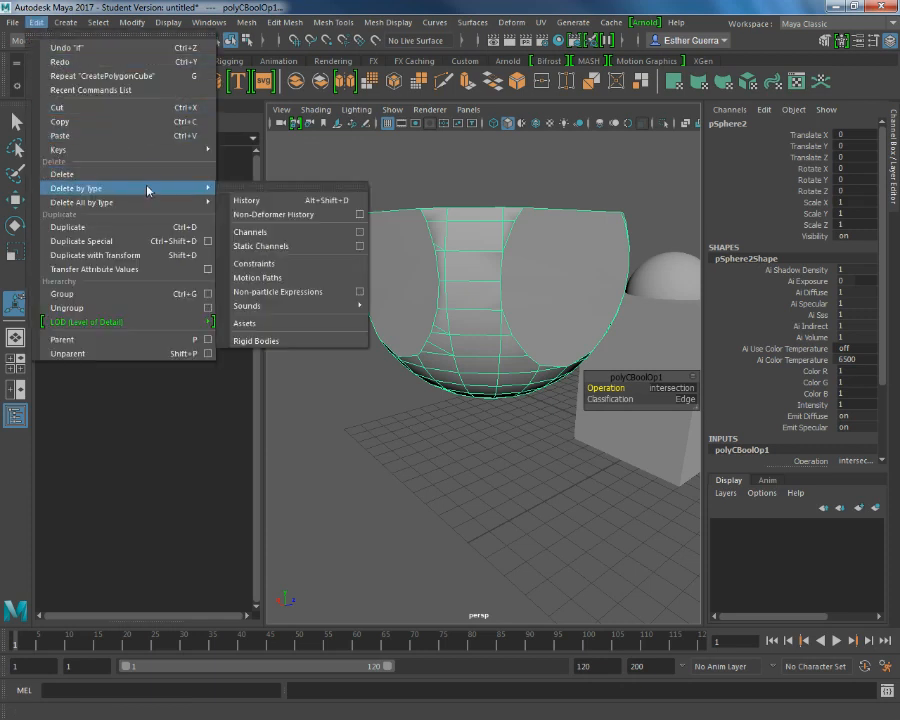
click(284, 205)
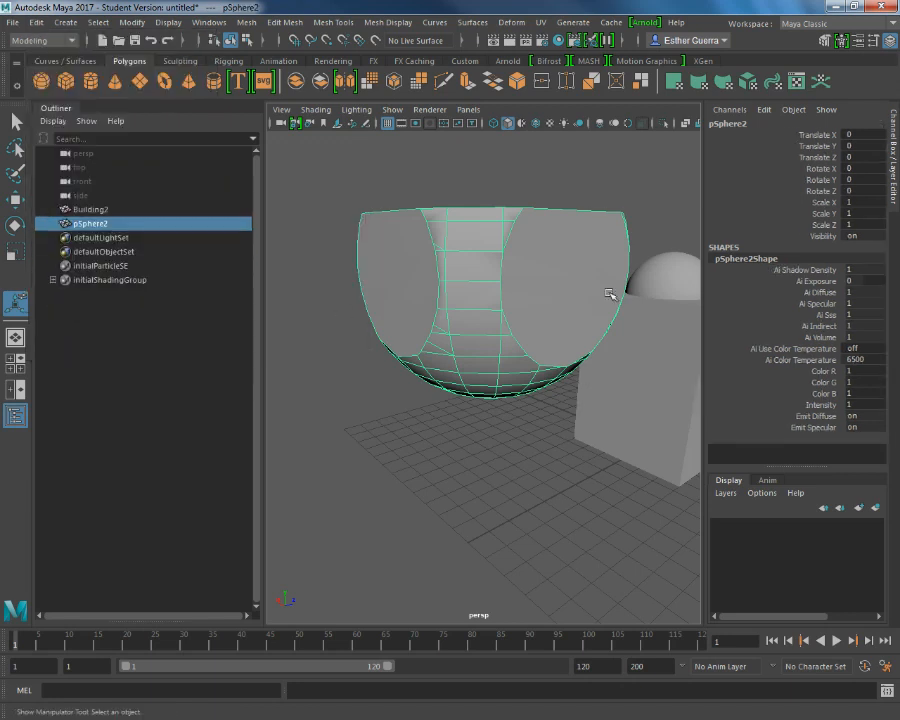
scroll(609, 293, down, 5)
scroll(564, 428, up, 4)
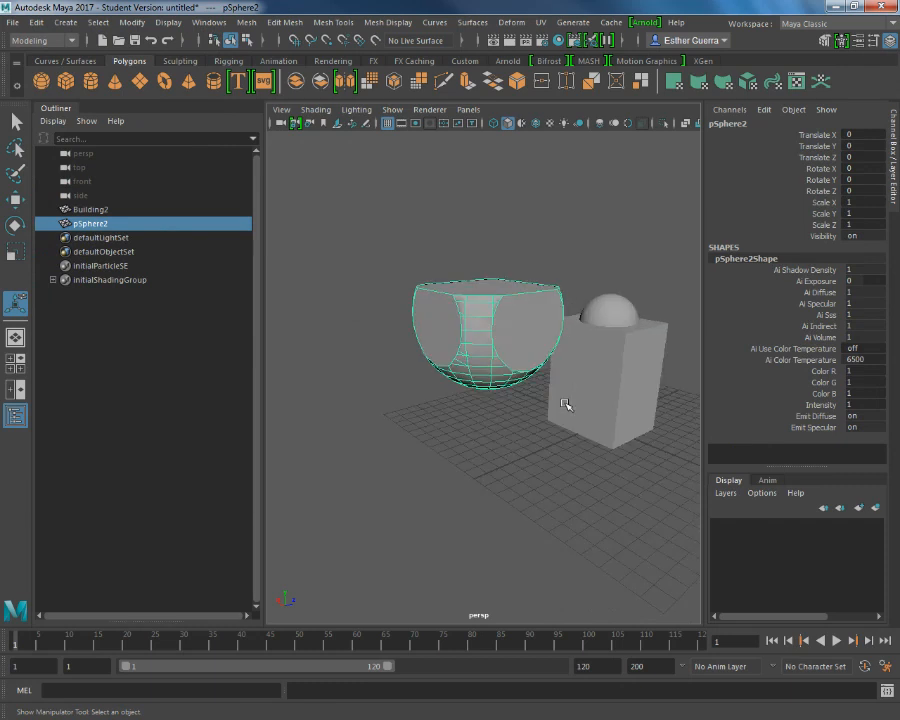